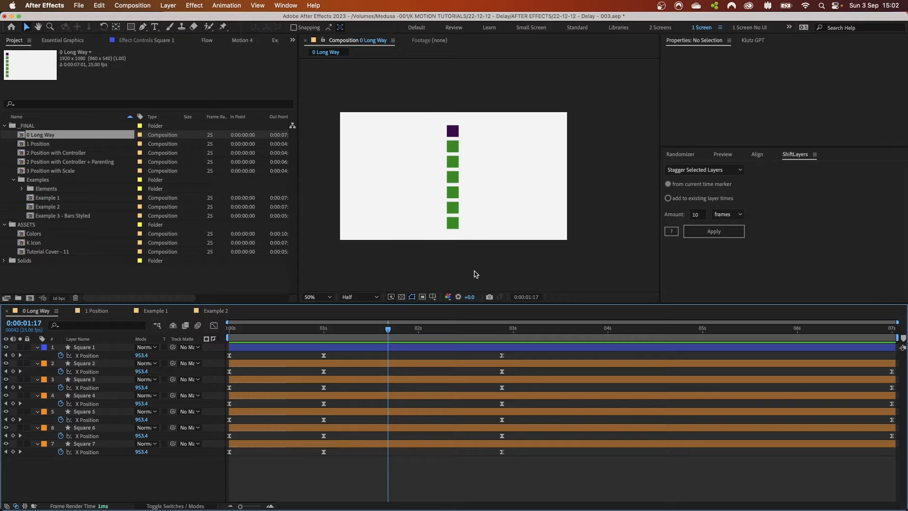
Step: Stagger all seven square layers by 10 frames with the offset added to the existing layer times
click(397, 347)
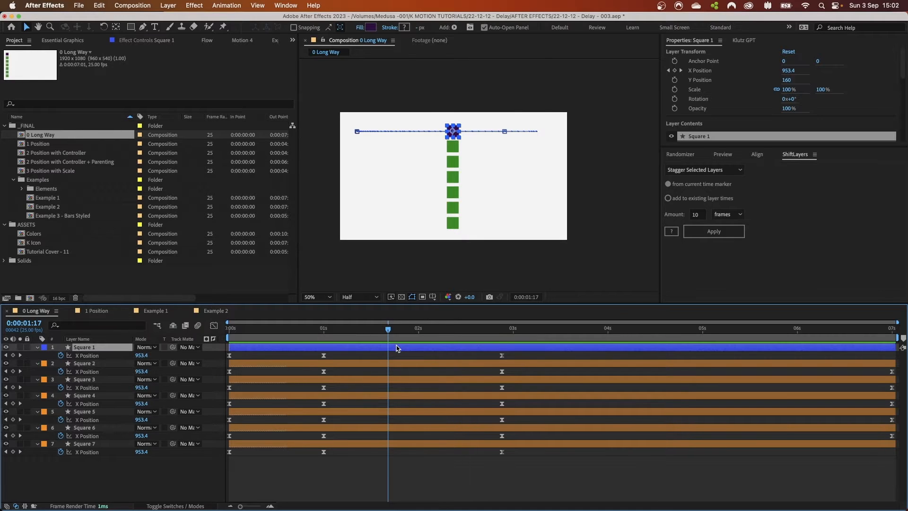
shift+click(408, 444)
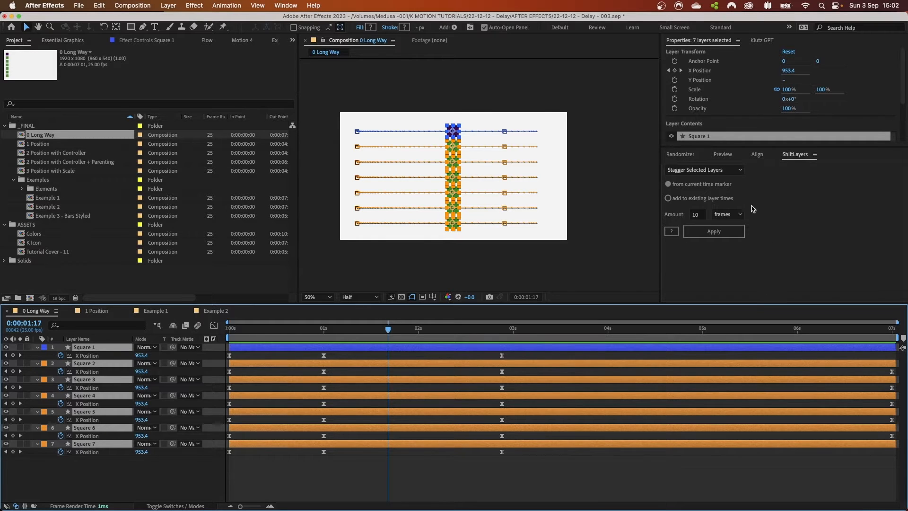
click(688, 199)
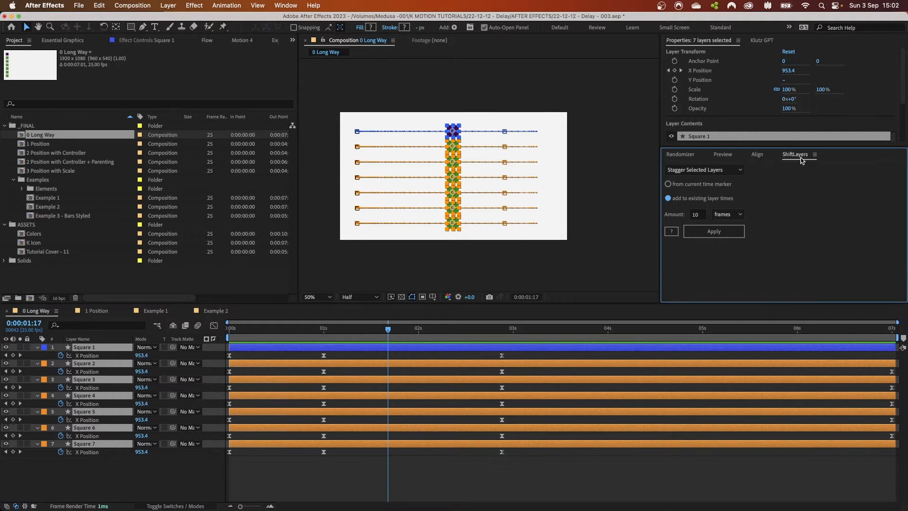
click(701, 234)
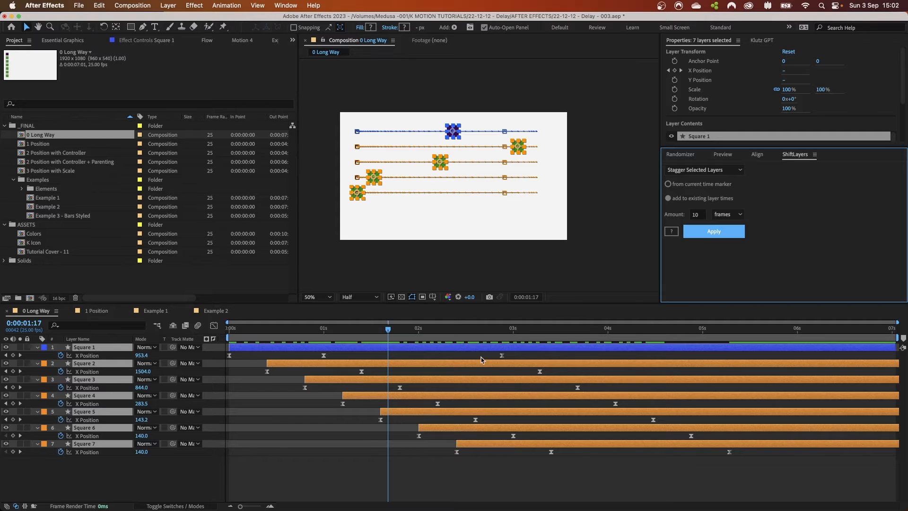
Step: Scrub through the staggered squares, undo the 10-frame stagger and deselect the layers
click(415, 330)
drag(415, 330, 509, 330)
key(super+z)
click(338, 479)
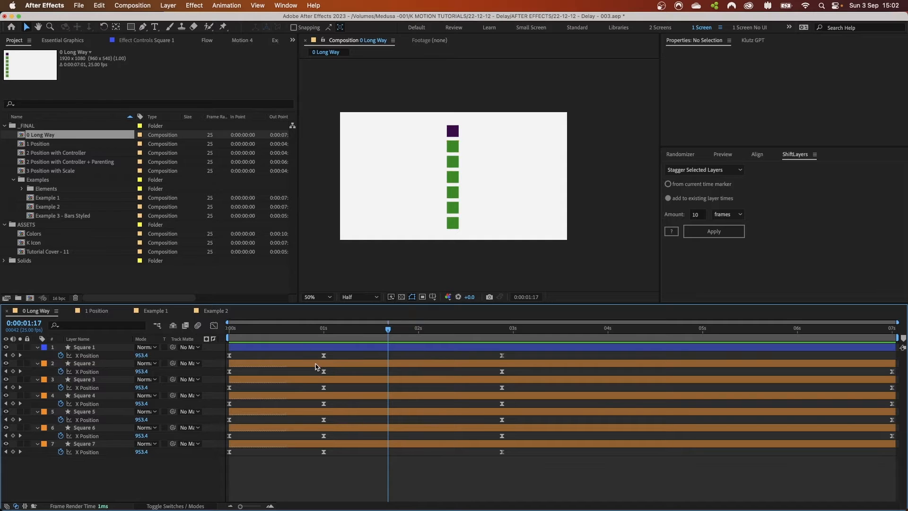
Step: Set the stagger amount to 3 frames and apply it to layers Square 1 through Square 7
click(343, 446)
click(365, 350)
shift+click(393, 444)
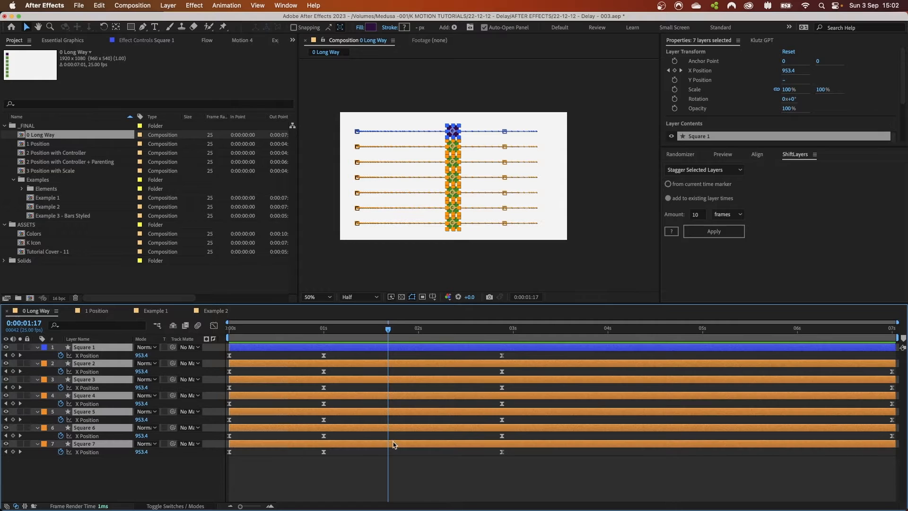
double_click(696, 215)
text(3)
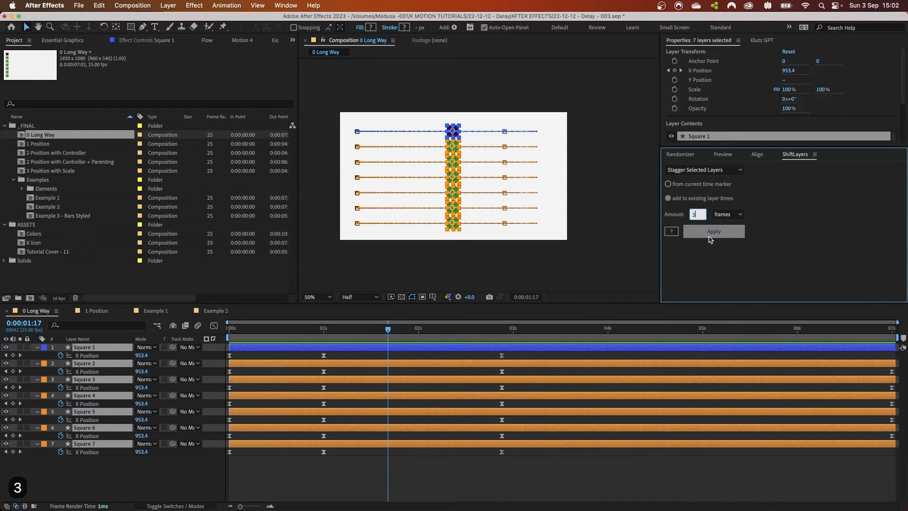
click(710, 236)
click(374, 474)
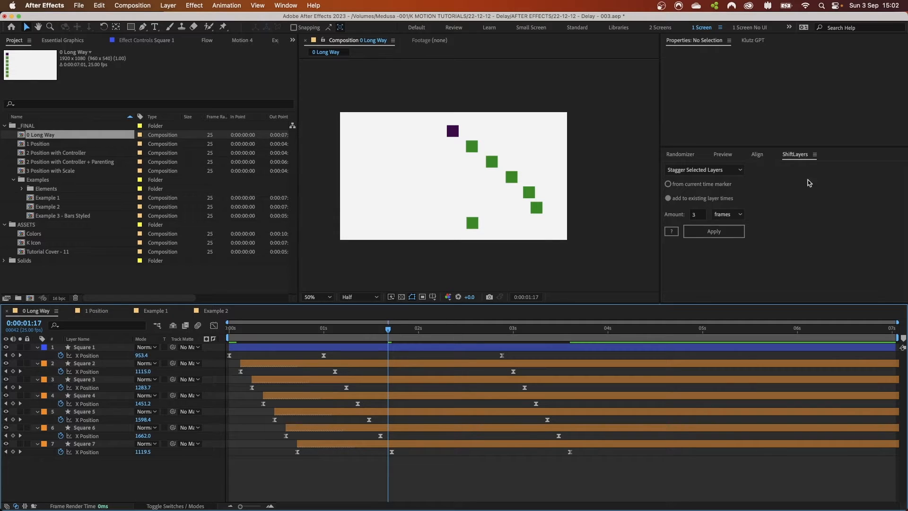
Step: Undo the 3-frame stagger and select the one-second X Position keyframes of Square 2 through Square 7
key(super+z)
click(425, 474)
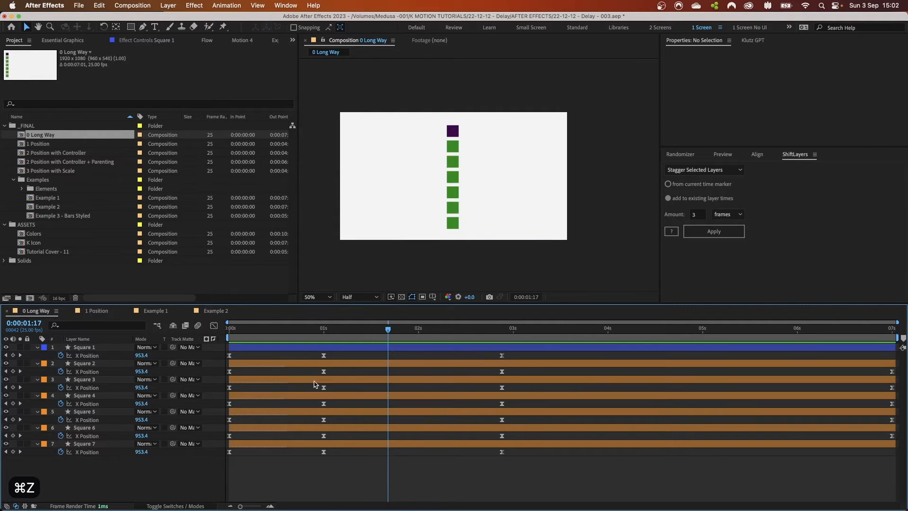
click(99, 357)
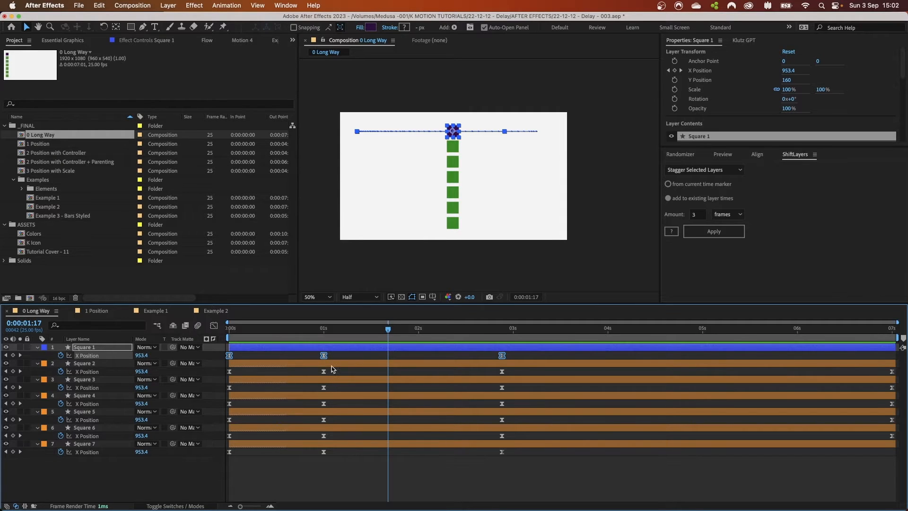
drag(345, 468, 280, 368)
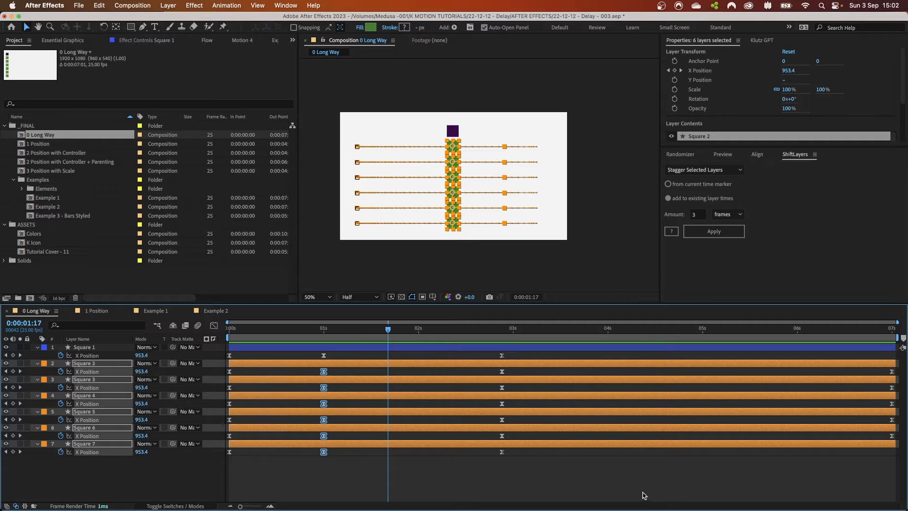
Step: Reapply the 3-frame stagger to all seven square layers and inspect the X Position keyframes of Square 1 and Square 2
click(530, 350)
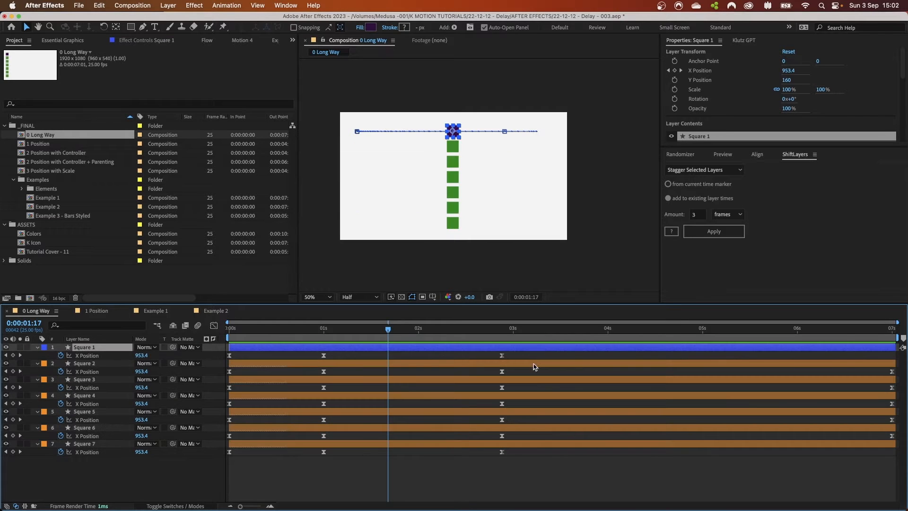
shift+click(538, 444)
click(713, 231)
drag(514, 353, 211, 380)
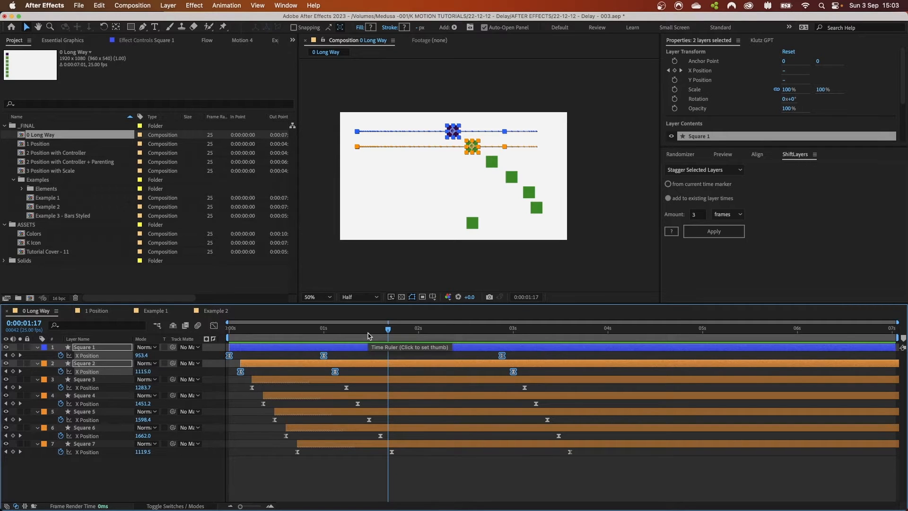
click(408, 466)
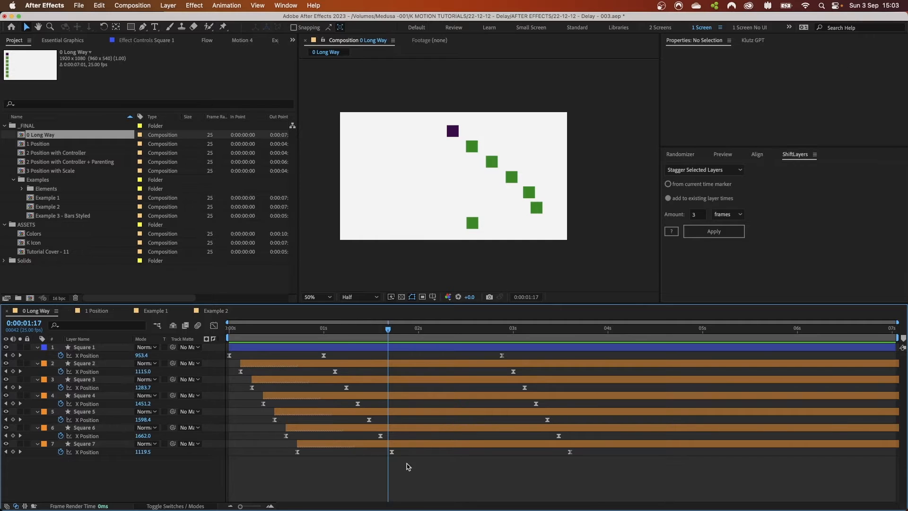
Step: Switch to the 1 Position composition, reveal Square 7's position properties and select its X Position
click(96, 310)
key(super+a)
key(s)
key(s)
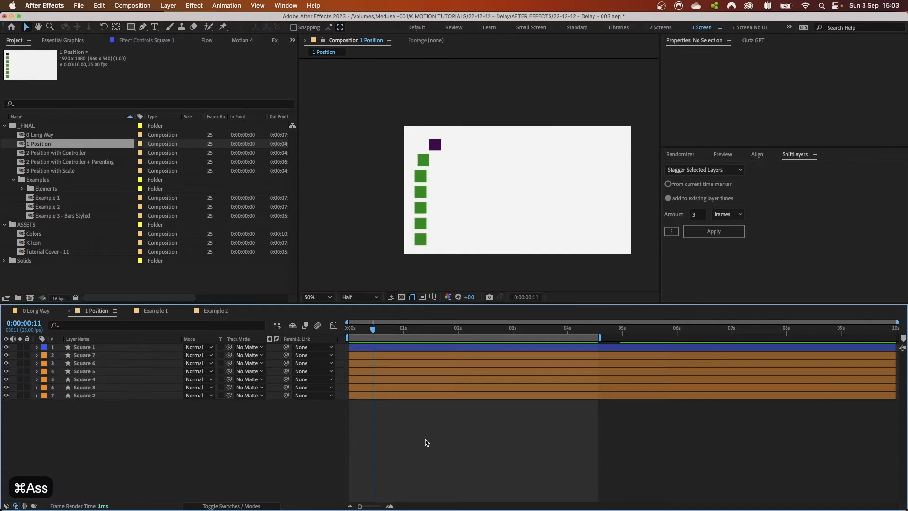
key(u)
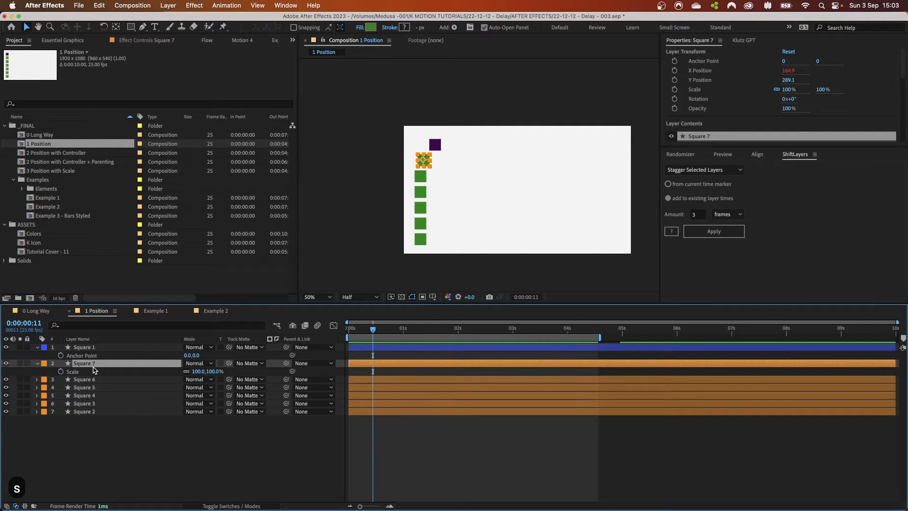
key(p)
click(94, 373)
Step: Load Square 7's X Position expression into the Expressionist editor and highlight valueAtTime
click(275, 40)
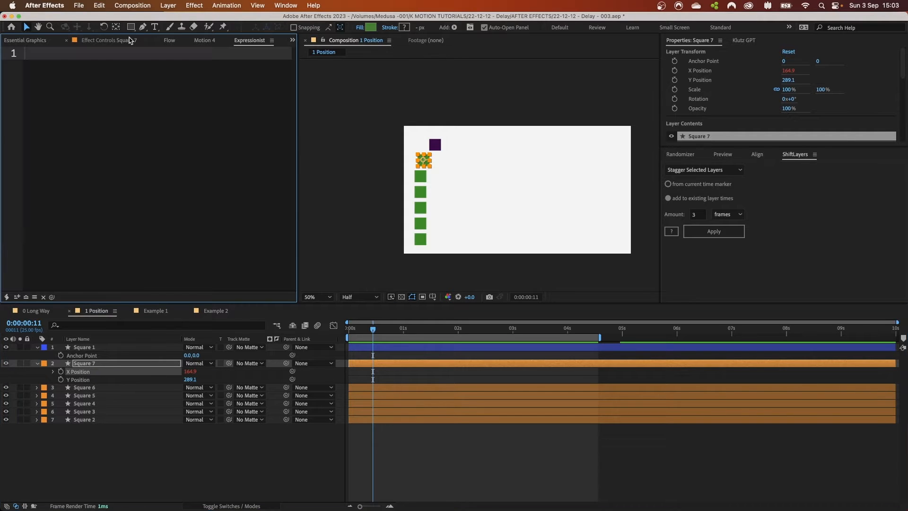
click(26, 297)
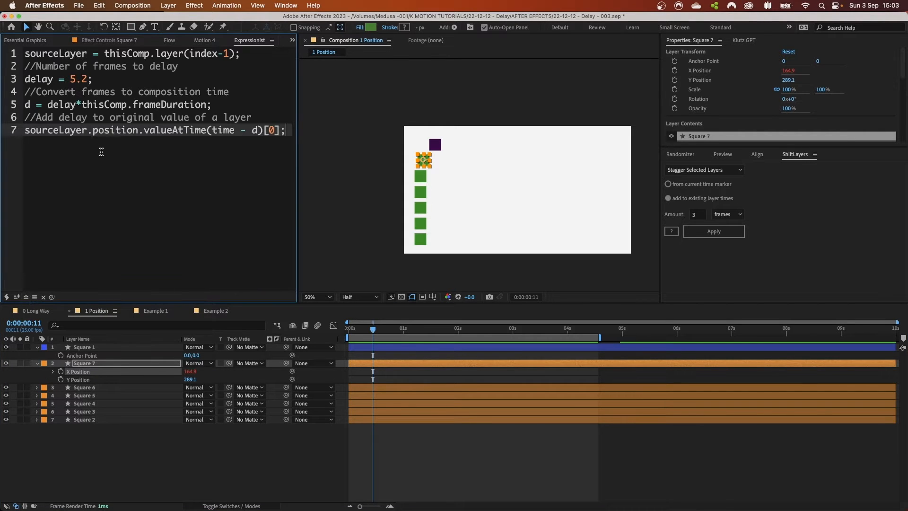
double_click(174, 131)
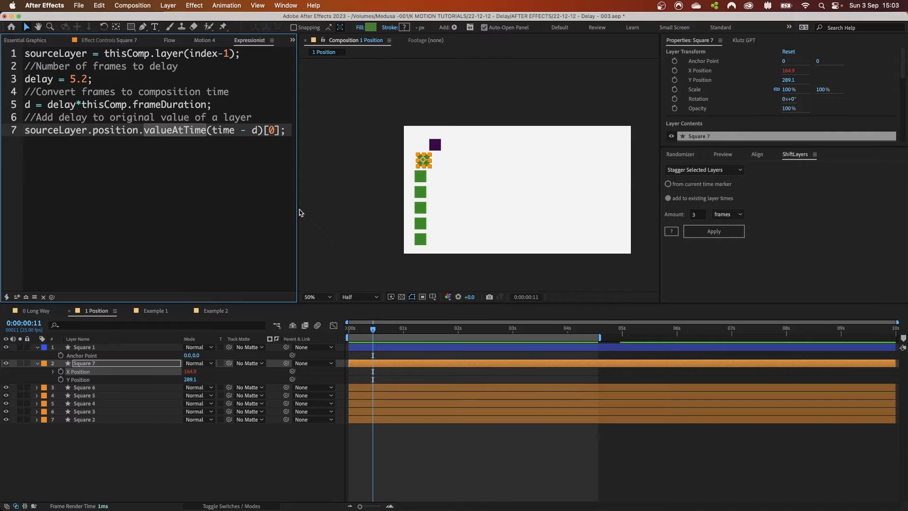
click(244, 461)
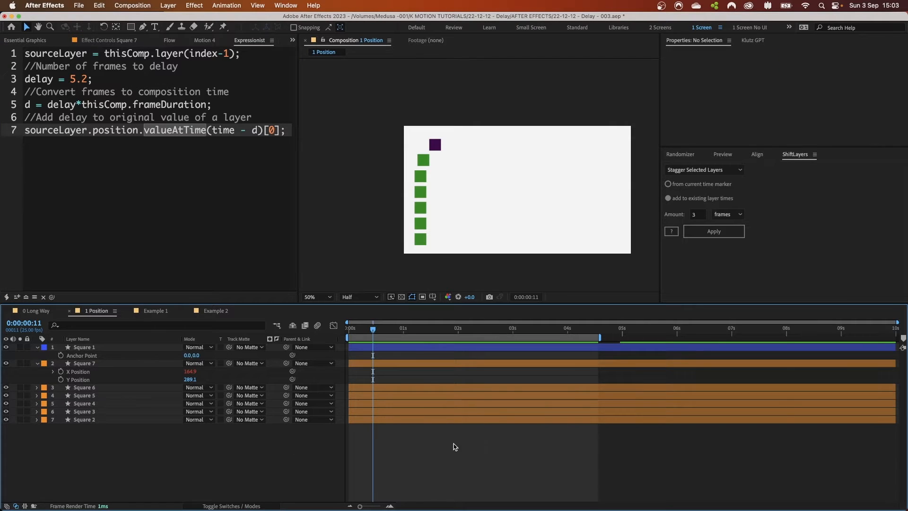
Step: Reveal Square 1's X Position keyframes and preview the delayed squares animation
key(u)
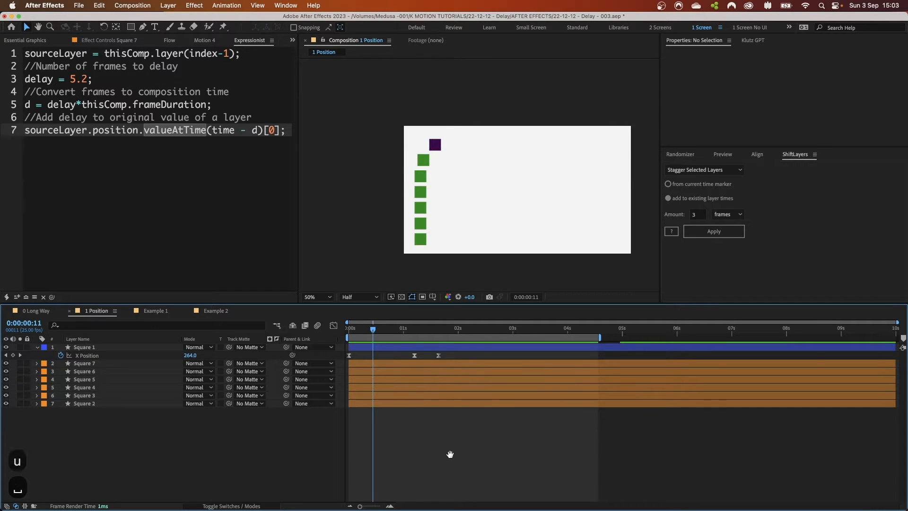
key(space)
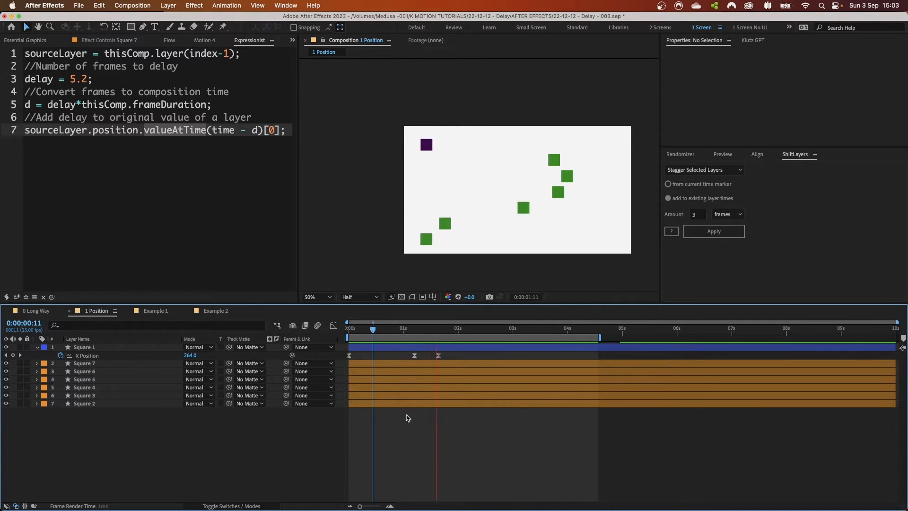
key(space)
Step: Move Square 1's last X Position keyframe to about 3.5 s and the middle one to about 1.3 s, and preview the animation
click(439, 356)
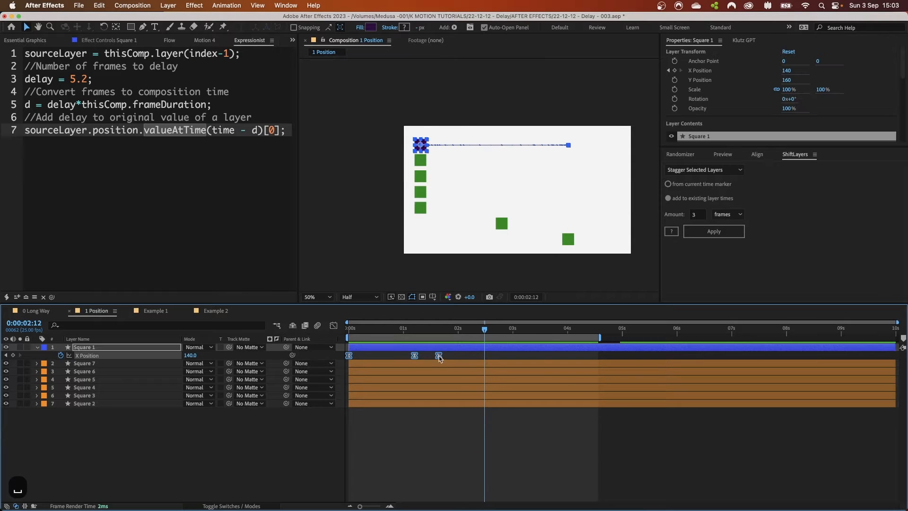
drag(439, 355, 541, 356)
click(528, 359)
click(486, 356)
drag(486, 356, 418, 356)
click(436, 489)
key(space)
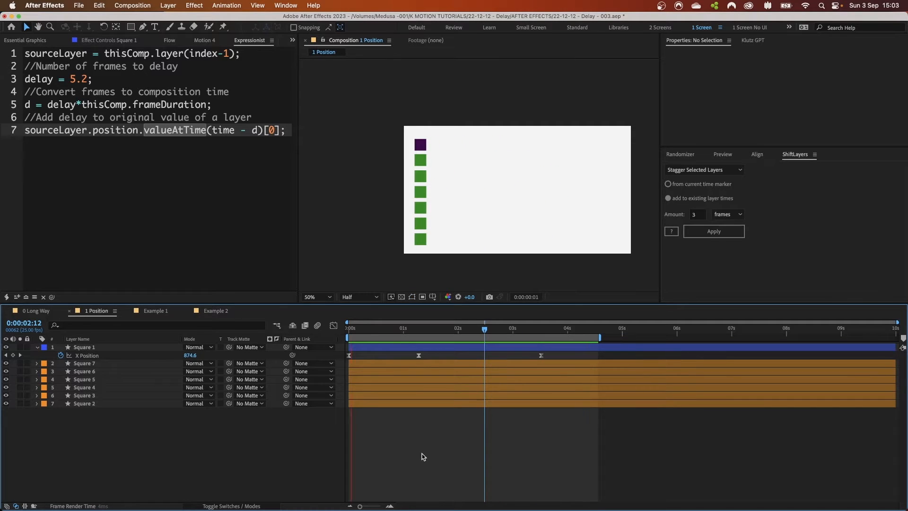
Step: Highlight valueAtTime(time - d) in the expression and widen the expression editor so the whole code fits
click(198, 174)
double_click(152, 135)
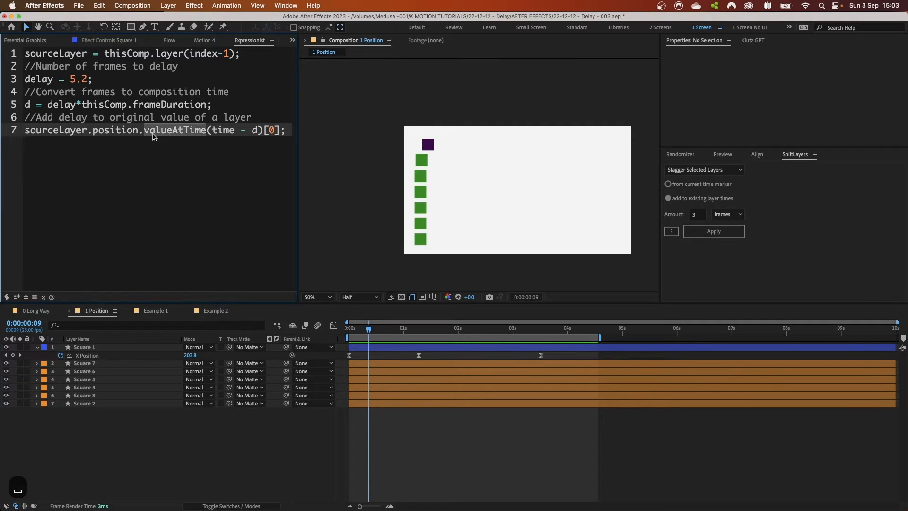
drag(153, 135, 260, 135)
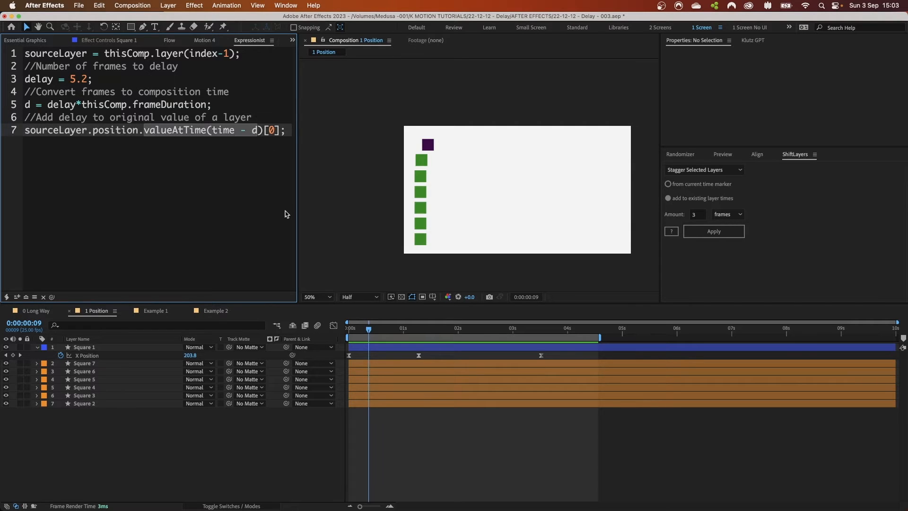
drag(298, 212, 344, 212)
click(286, 214)
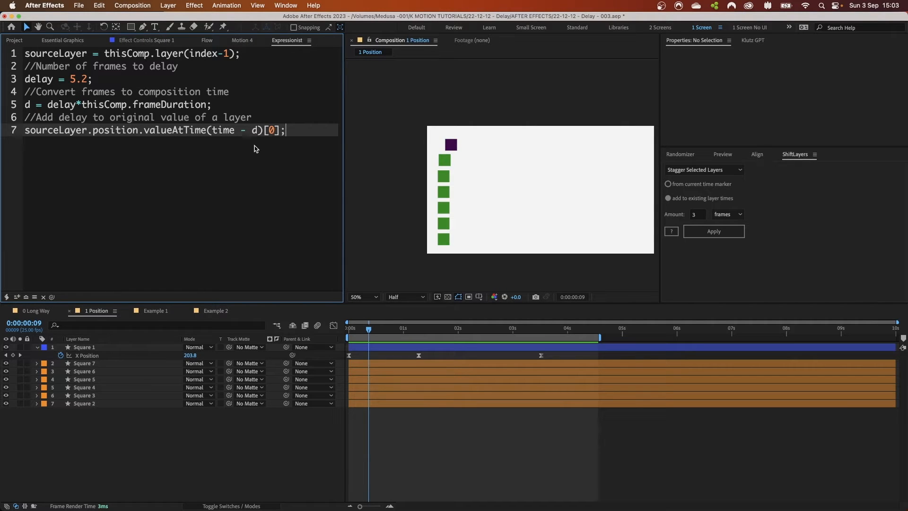
Step: Reveal the position properties of the six green square layers and check the X Position expression on each from Square 7 to Square 3
drag(81, 475, 100, 367)
key(p)
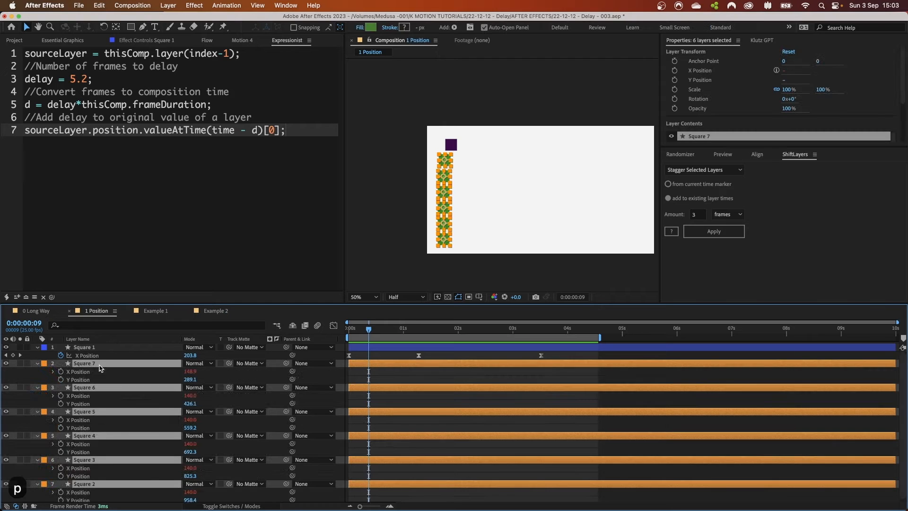
click(25, 405)
click(89, 372)
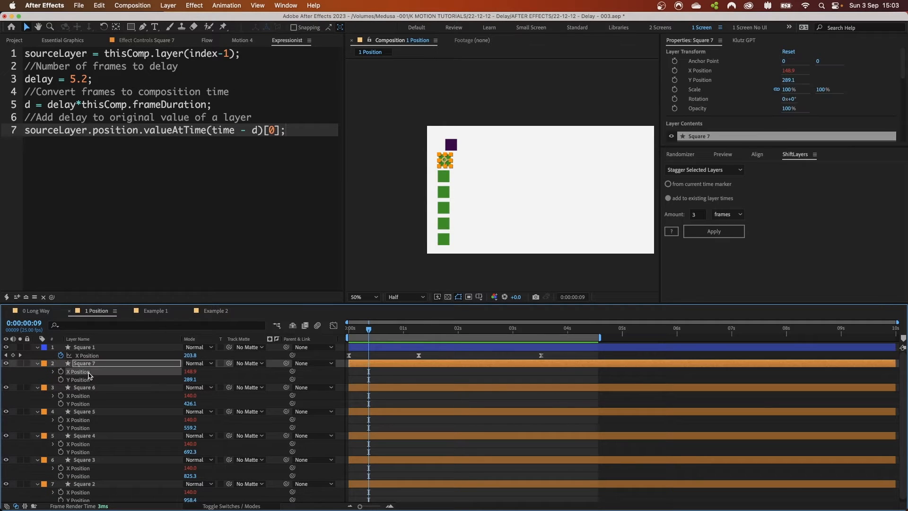
click(89, 397)
click(98, 412)
click(79, 420)
click(80, 444)
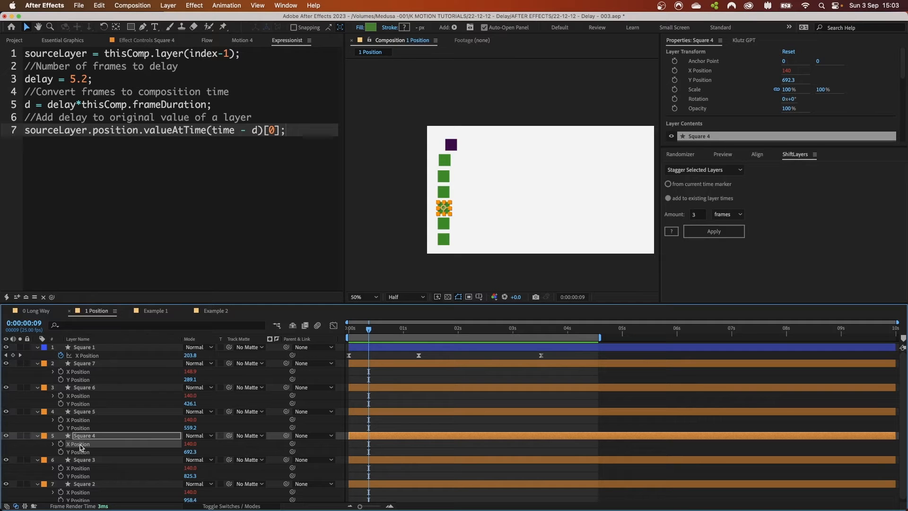
click(82, 468)
Step: Nudge the lowest green square, Square 2, down to a Y Position of 978.4
click(498, 209)
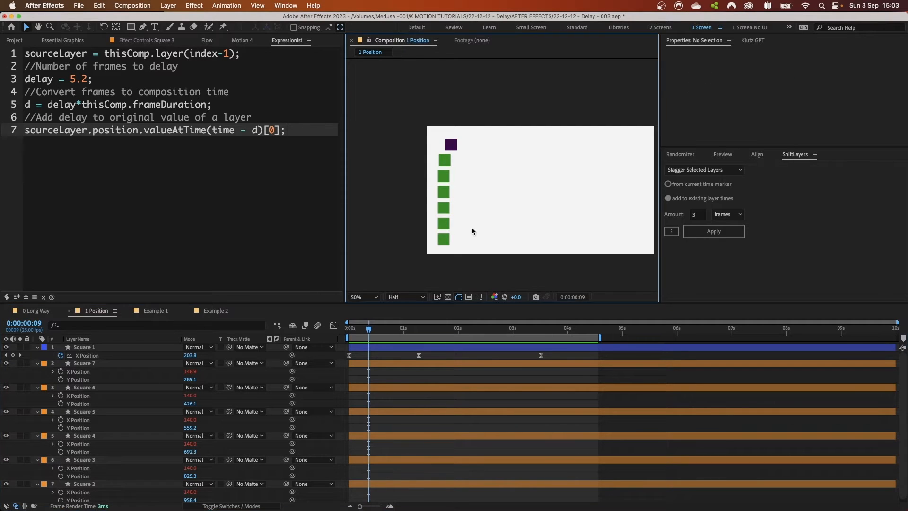
drag(441, 243, 441, 245)
click(515, 213)
Step: Examine the expression's source layer definition, highlighting sourceLayer and thisComp in the first line
click(232, 157)
click(249, 80)
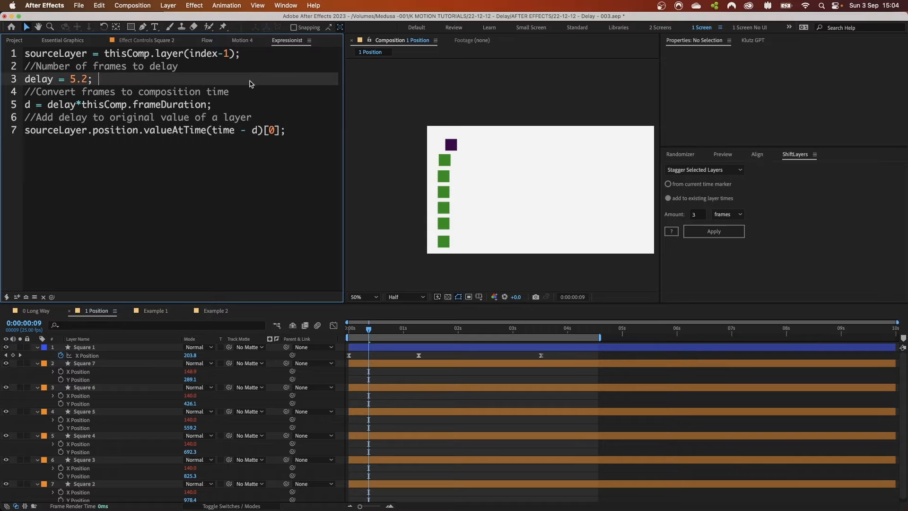
click(264, 56)
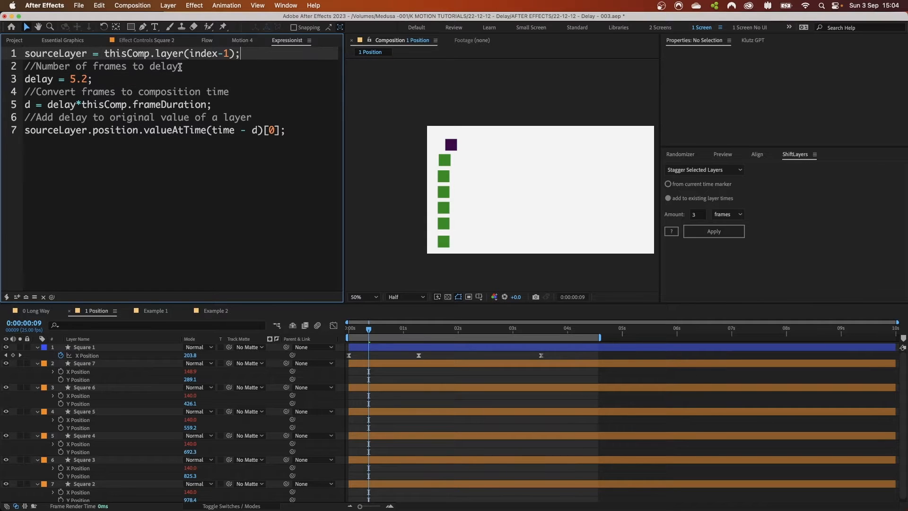
double_click(55, 52)
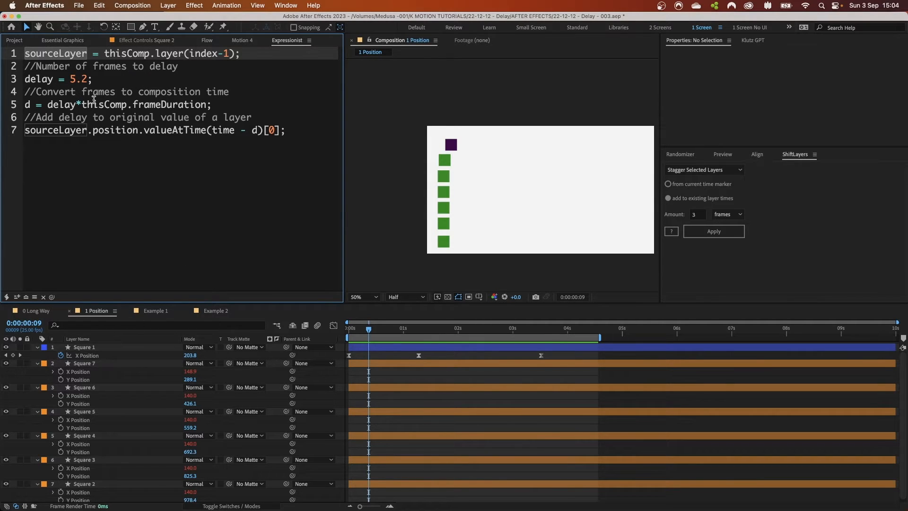
click(124, 199)
double_click(133, 53)
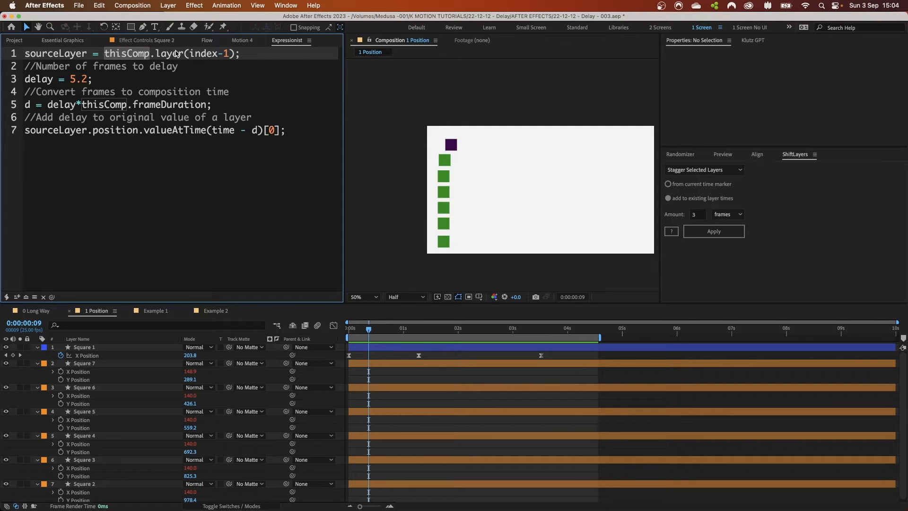
Step: Highlight index-1 in the expression's first line and select the squares one after another, going upward from Square 3 to Square 1
drag(189, 54, 229, 52)
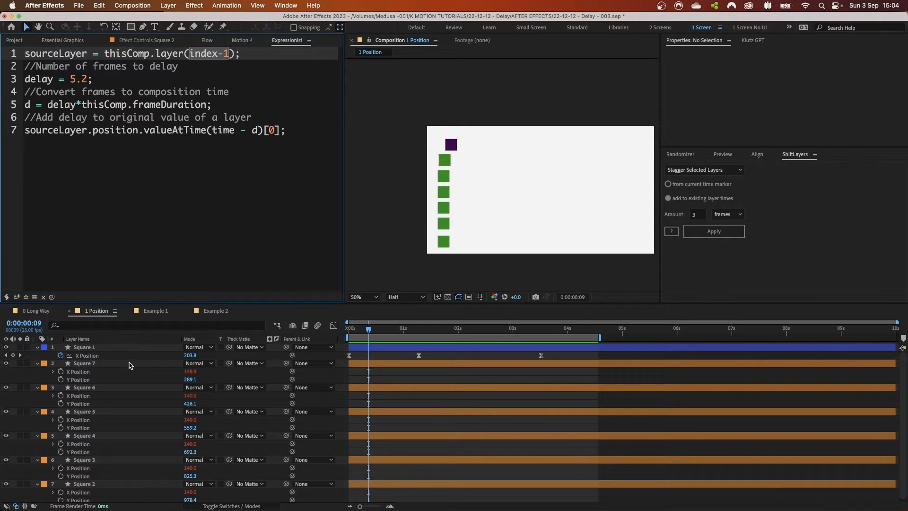
key(slash)
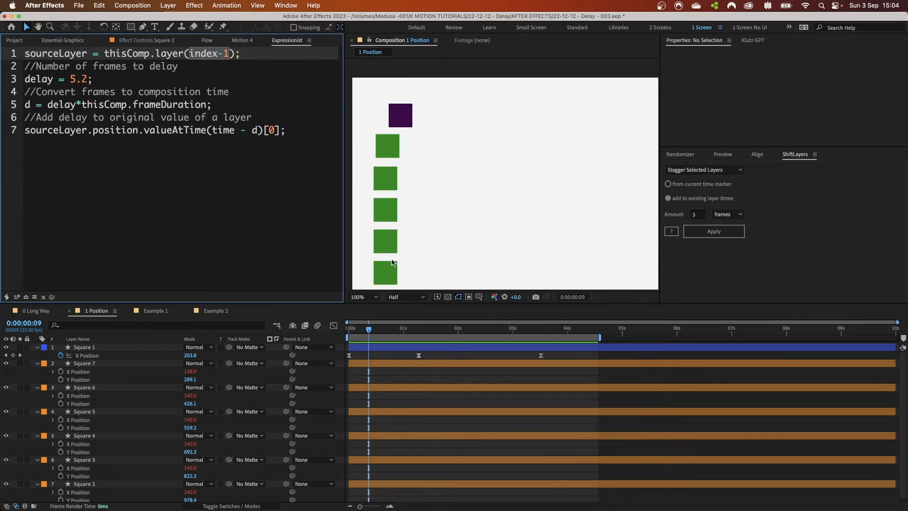
click(384, 271)
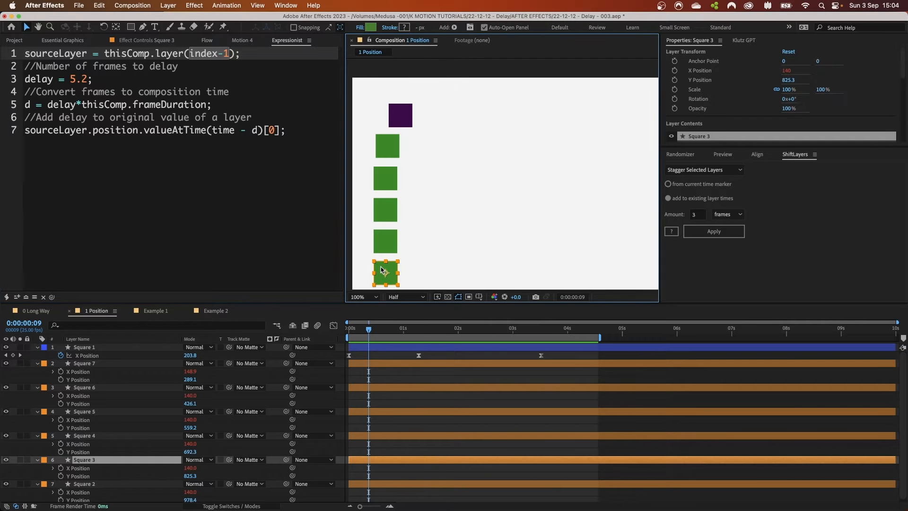
click(395, 240)
click(390, 211)
click(389, 179)
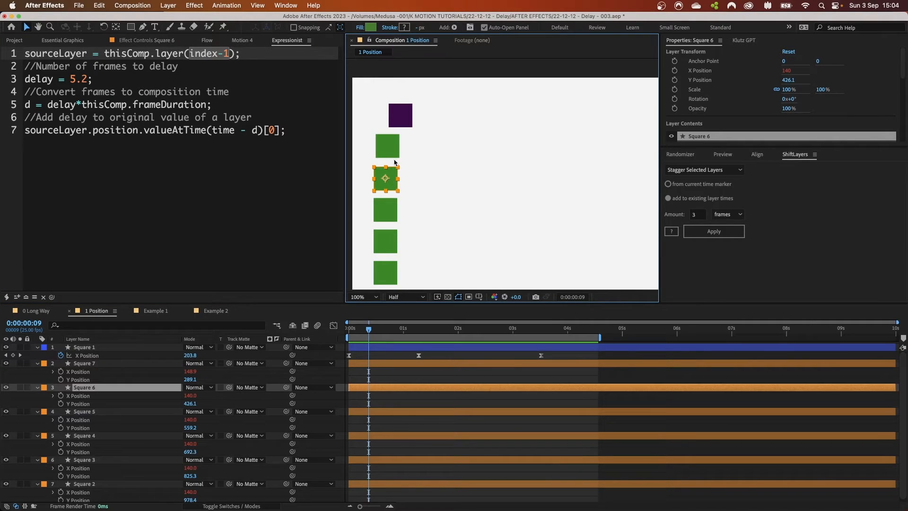
click(390, 146)
click(408, 115)
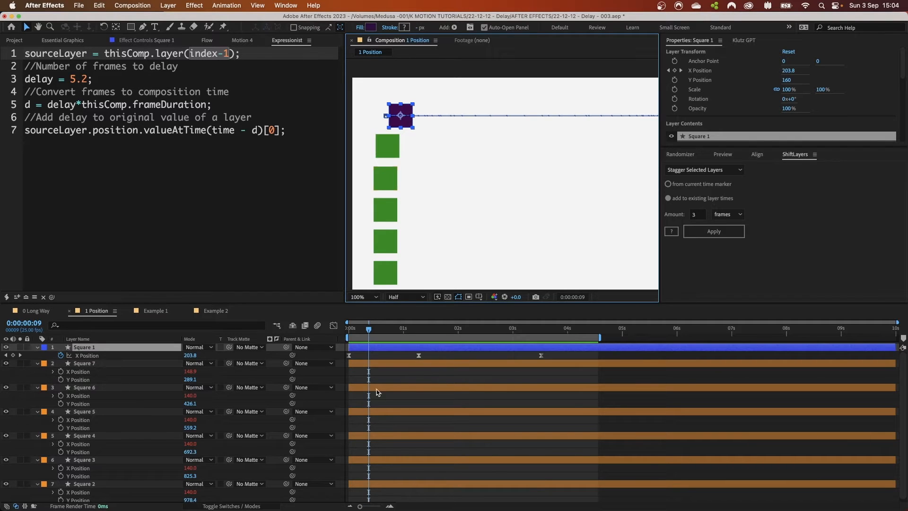
Step: Highlight index in the source layer line and compare it with the Square 6 and Square 7 layers in the layer stack
click(216, 64)
drag(190, 55, 221, 54)
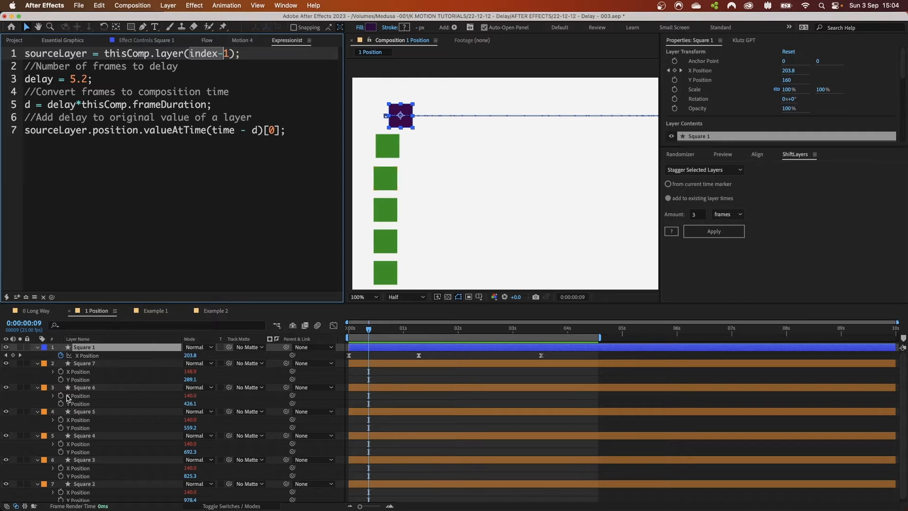
click(83, 386)
click(85, 364)
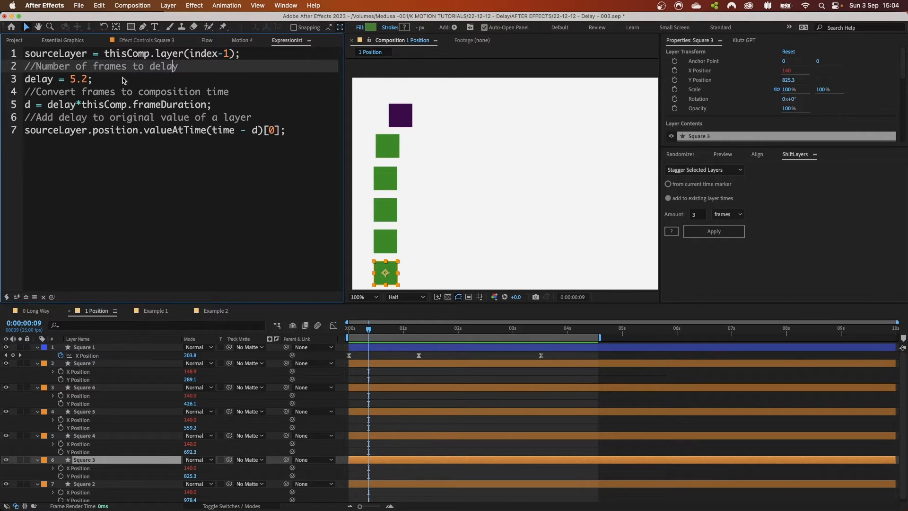
Step: Examine the delay = 5.2 line of the expression, highlighting its value and the whole statement
drag(123, 81, 100, 84)
double_click(73, 82)
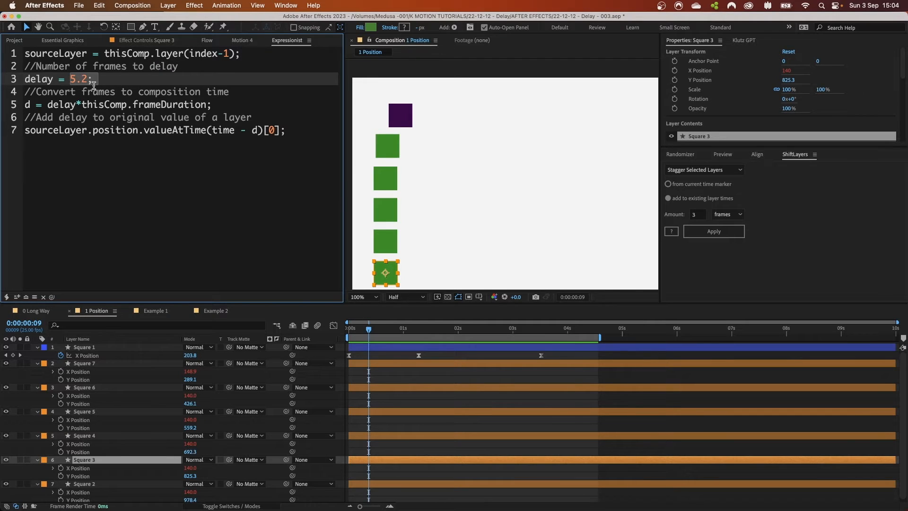
click(98, 78)
drag(26, 79, 102, 86)
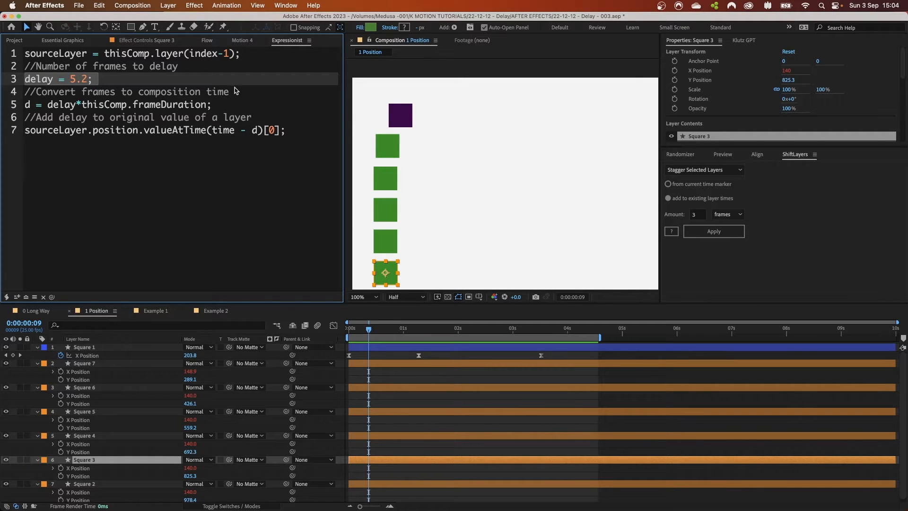
Step: Examine the frames-to-time conversion in the expression, highlighting delay*thisComp.frameDuration and its thisComp.frameDuration part
click(222, 103)
drag(99, 80, 10, 80)
click(114, 104)
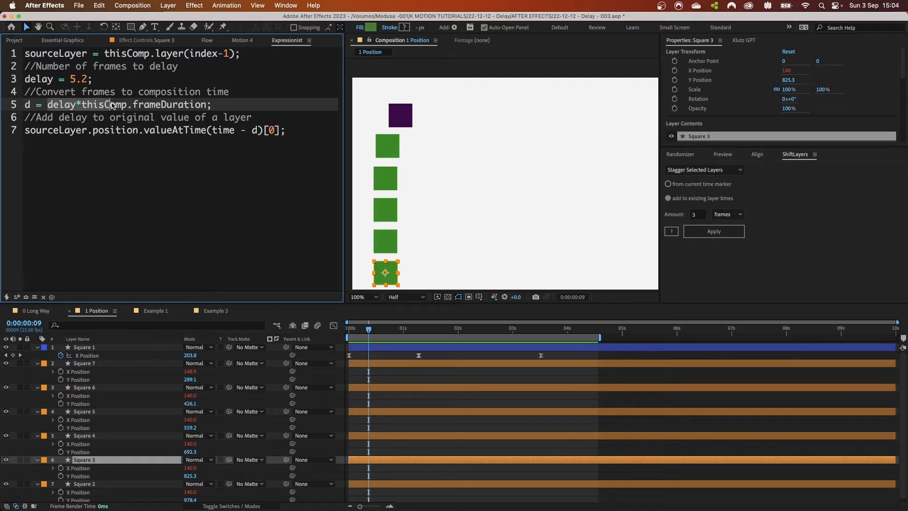
drag(47, 104, 209, 107)
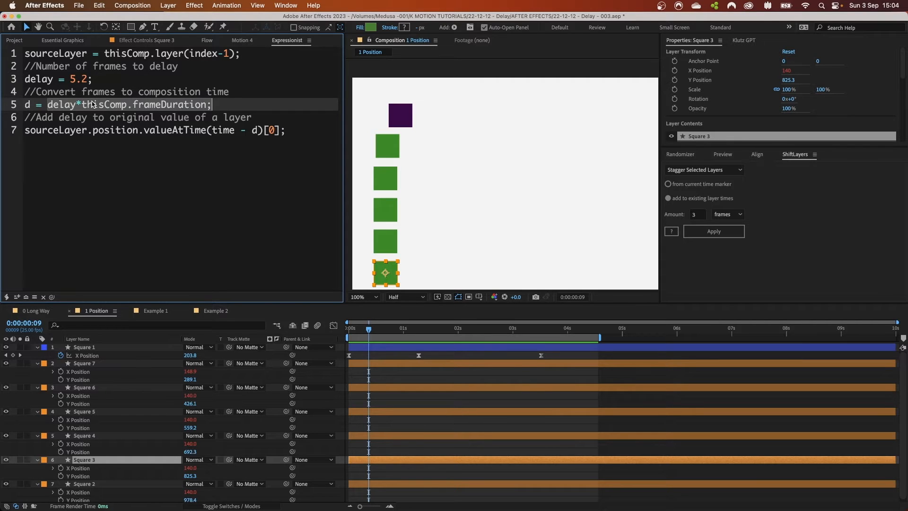
drag(82, 105, 207, 104)
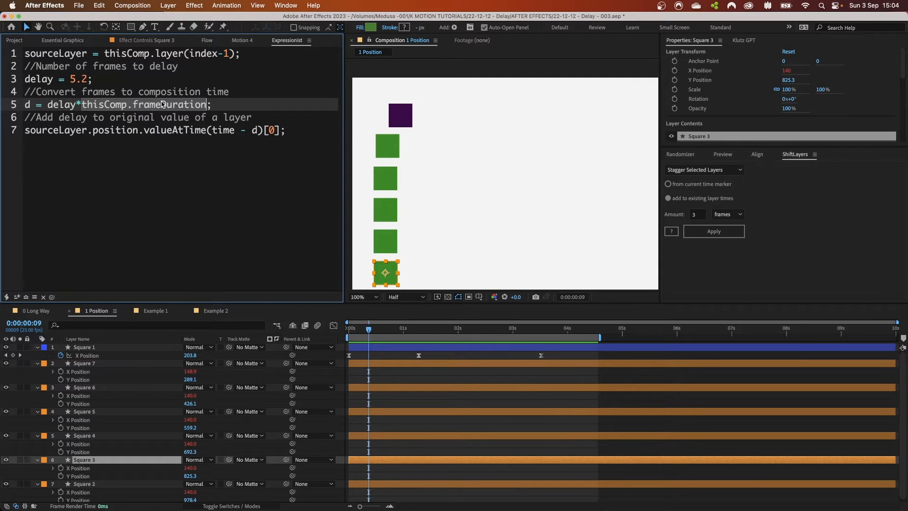
click(226, 108)
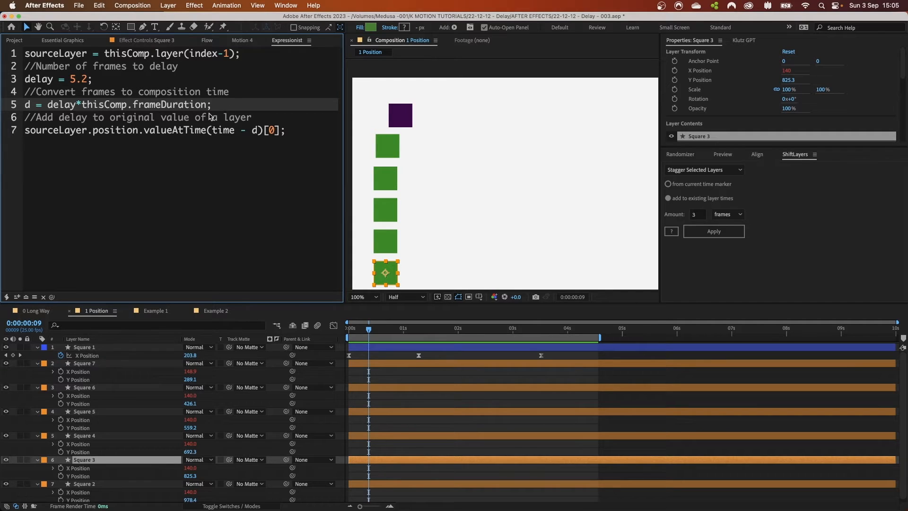
drag(220, 109, 85, 109)
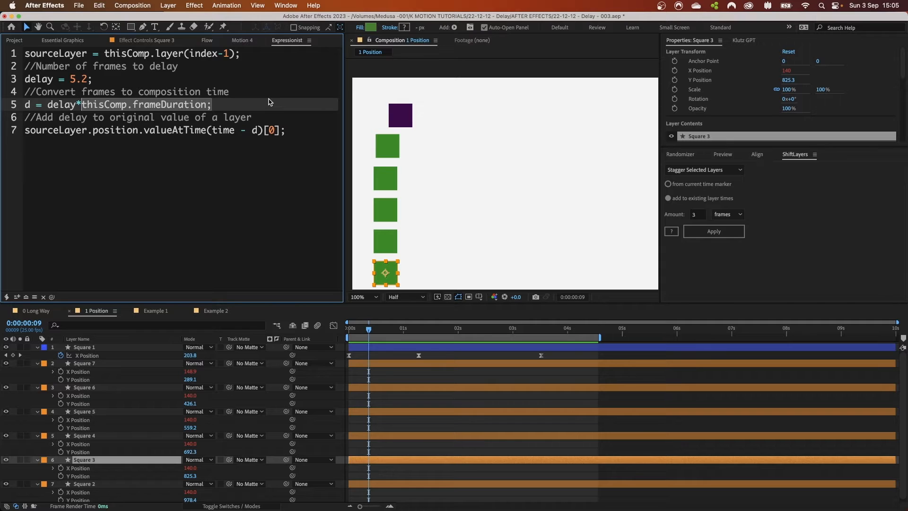
click(249, 110)
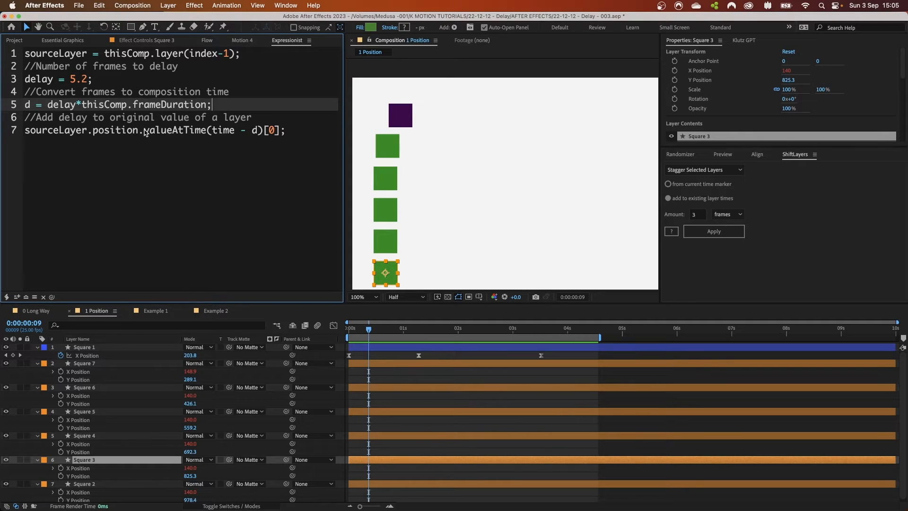
Step: Highlight sourceLayer in the expression's last line and compare Square 4 with Square 3 in the composition
click(144, 133)
click(270, 102)
double_click(55, 130)
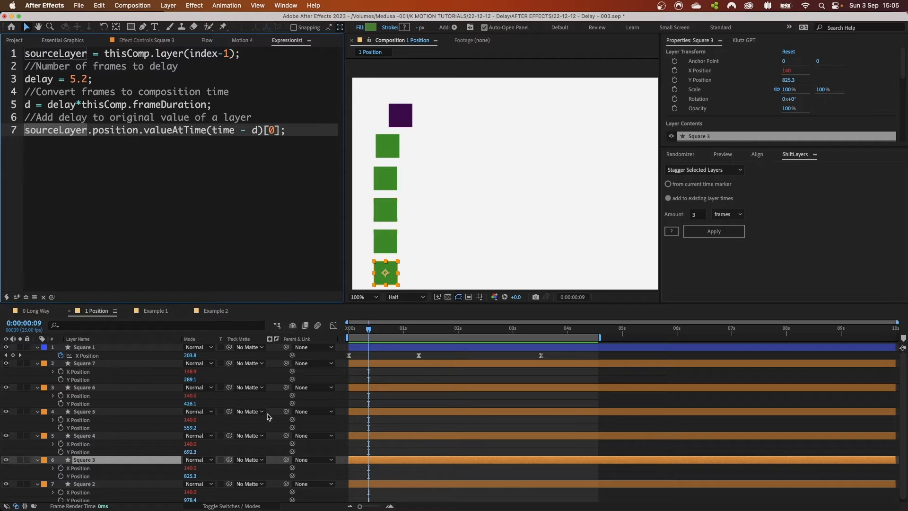
click(389, 242)
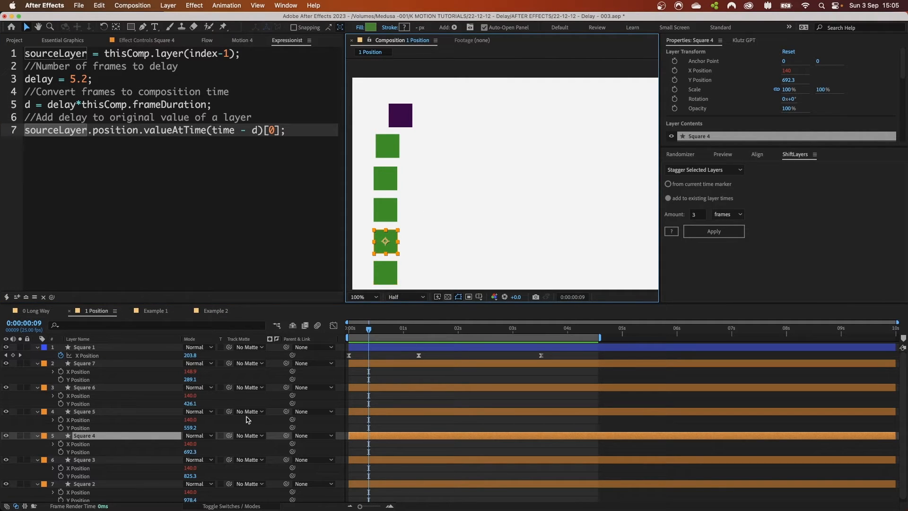
click(377, 277)
click(385, 236)
Step: Examine the rest of the last expression line, highlighting position, valueAtTime, d and time in turn
click(122, 76)
click(104, 131)
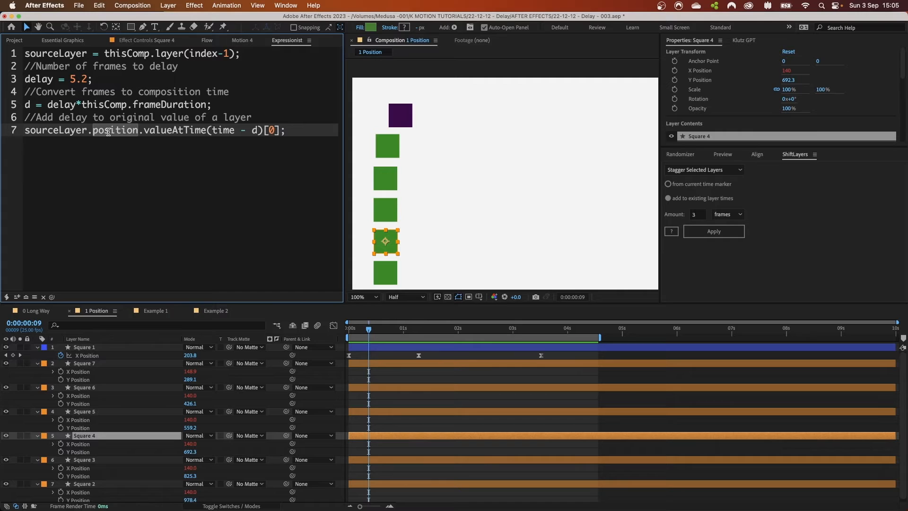
drag(145, 134, 207, 135)
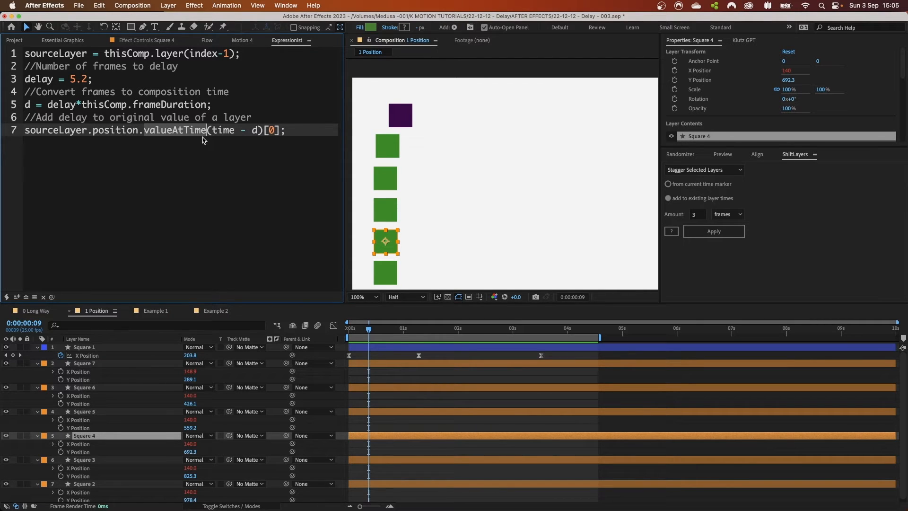
click(110, 132)
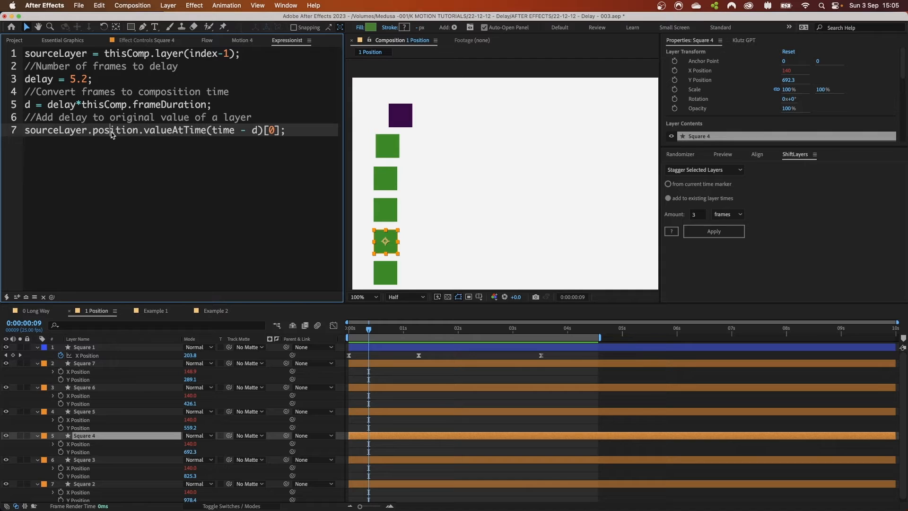
double_click(254, 133)
double_click(227, 131)
Step: Scrub the playhead to 0:00:01:14 to view the delayed squares and highlight the delay line of the expression
drag(369, 329, 436, 328)
scroll(456, 229, down, 1)
click(84, 81)
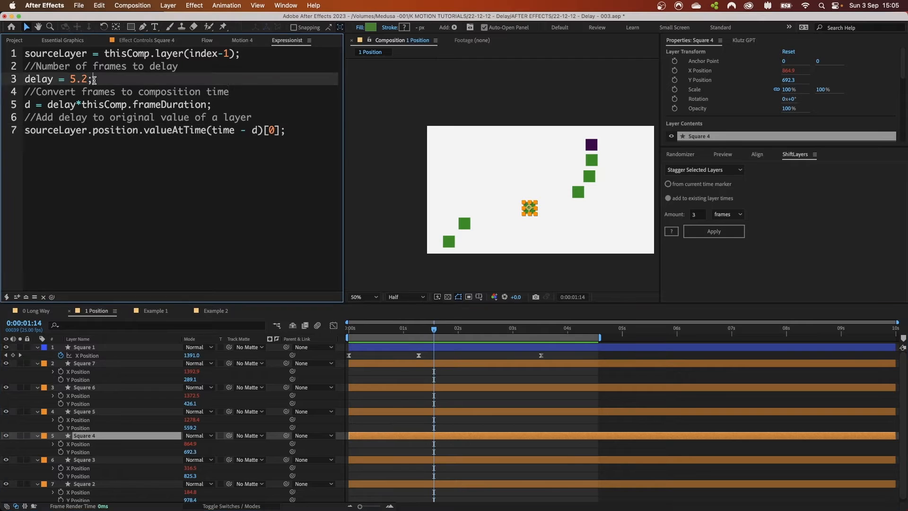
Step: Move Square 1's middle X Position keyframe to the 2-second mark and select the six green squares
click(460, 359)
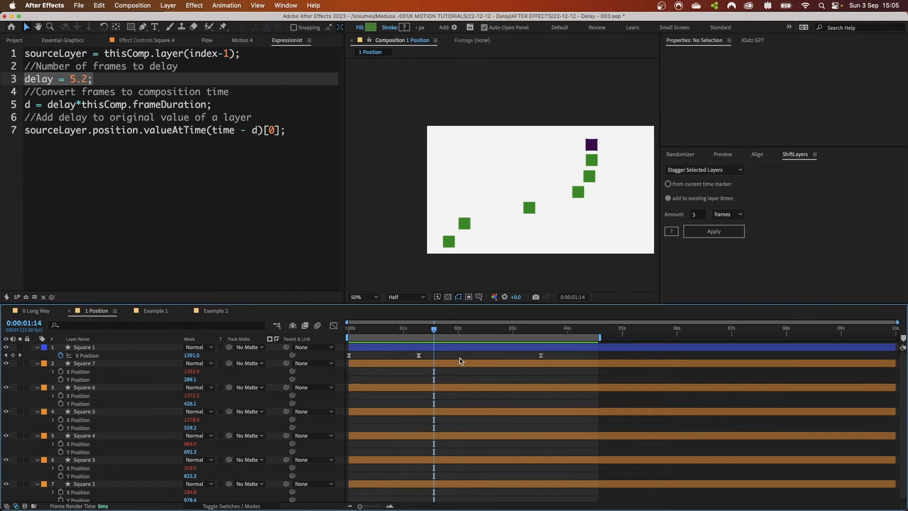
drag(421, 355, 457, 359)
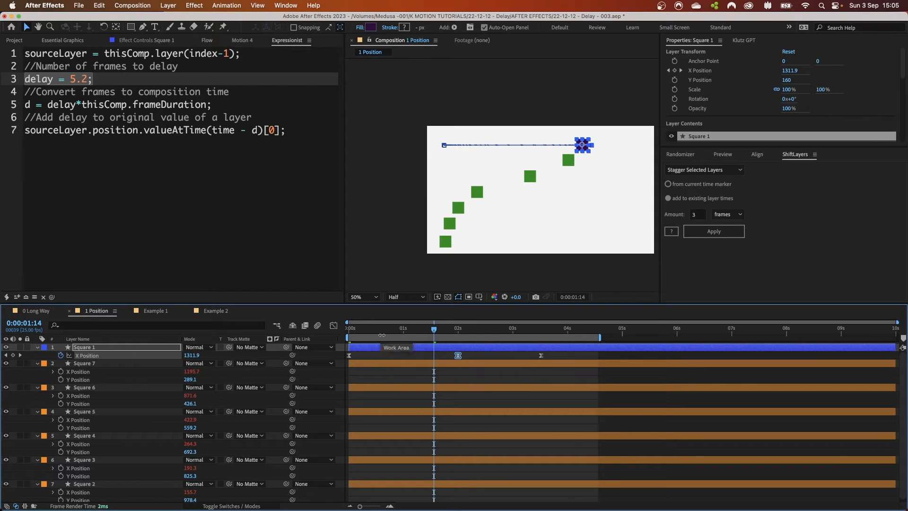
click(587, 196)
drag(482, 227, 395, 247)
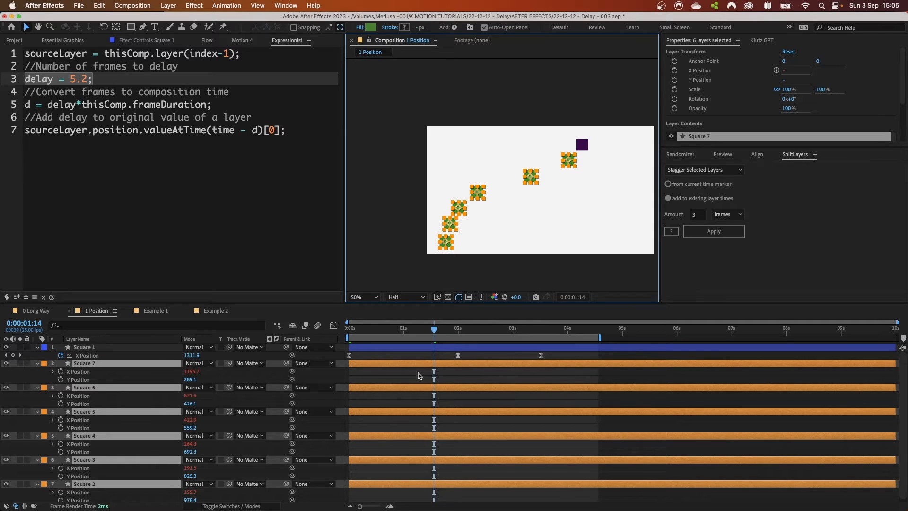
Step: Reshape Square 1's X Position curve in the Graph Editor by tilting the middle keyframe's handles so the motion overshoots
click(148, 357)
click(333, 325)
key(grave)
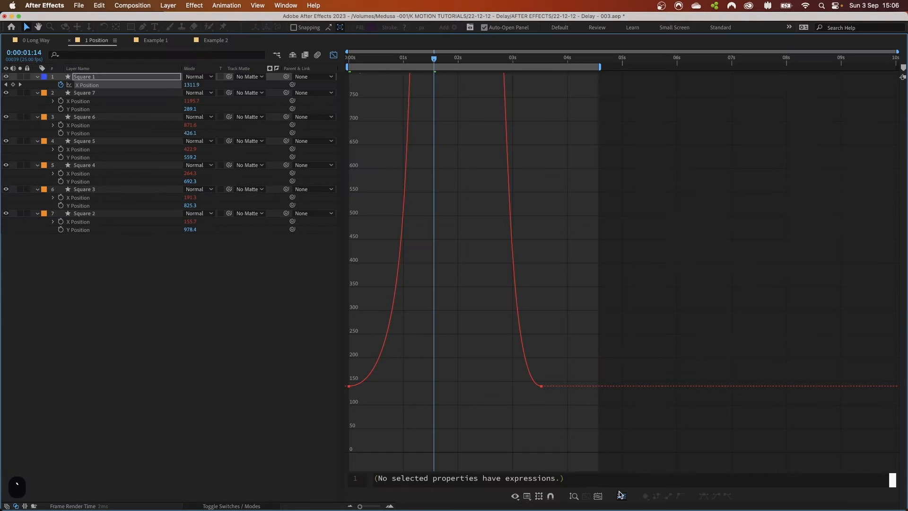
click(599, 497)
drag(528, 87, 746, 150)
drag(434, 122, 509, 221)
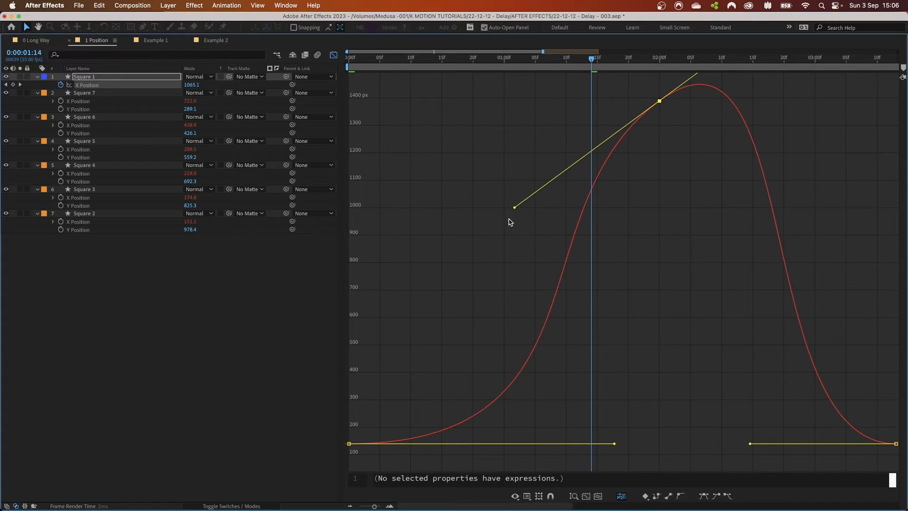
key(grave)
click(432, 165)
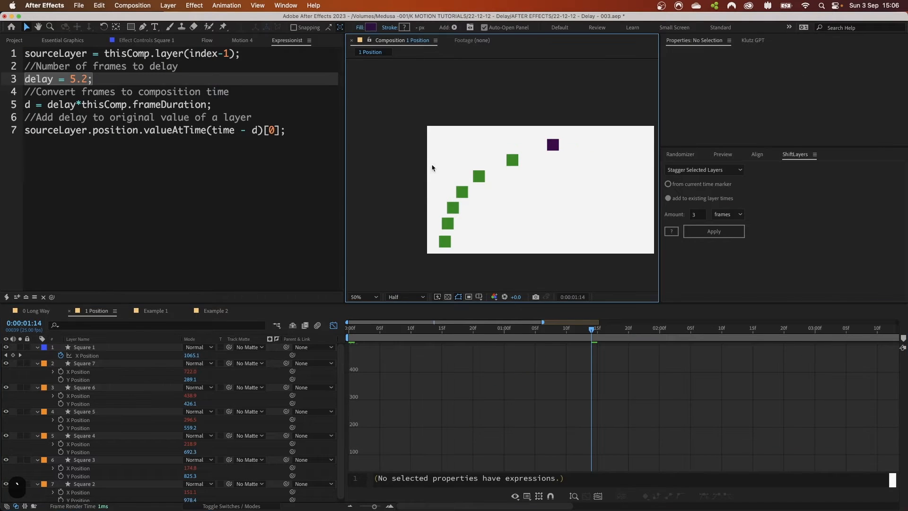
key(shift+F3)
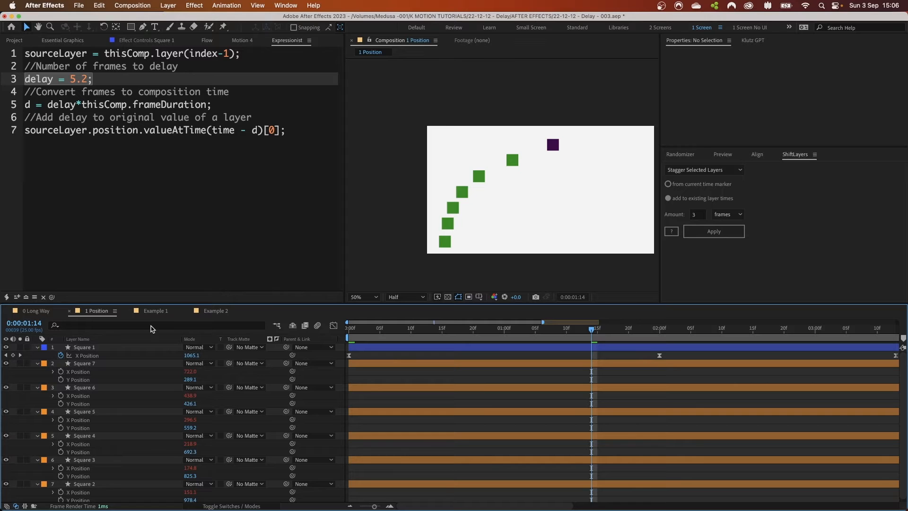
Step: Select Square 6 and Square 5's X Position in turn and highlight the 5.2 delay value in the expression
click(312, 123)
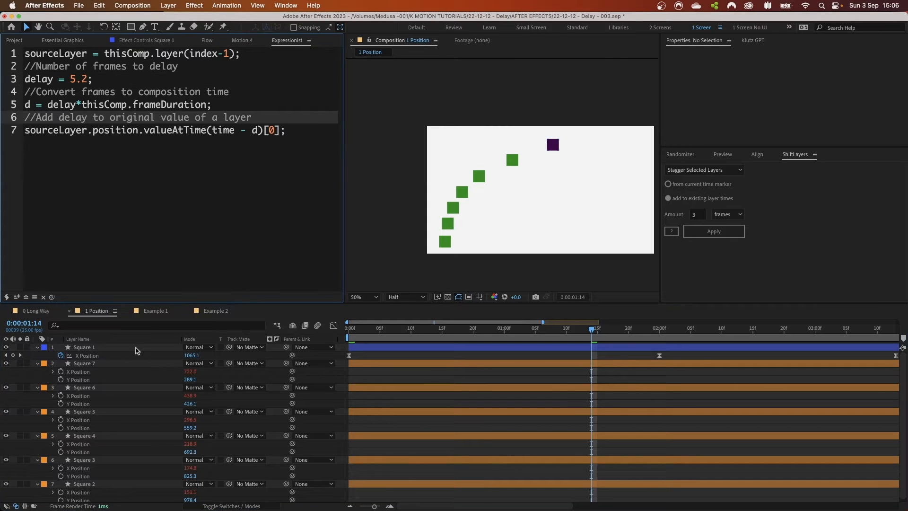
click(89, 388)
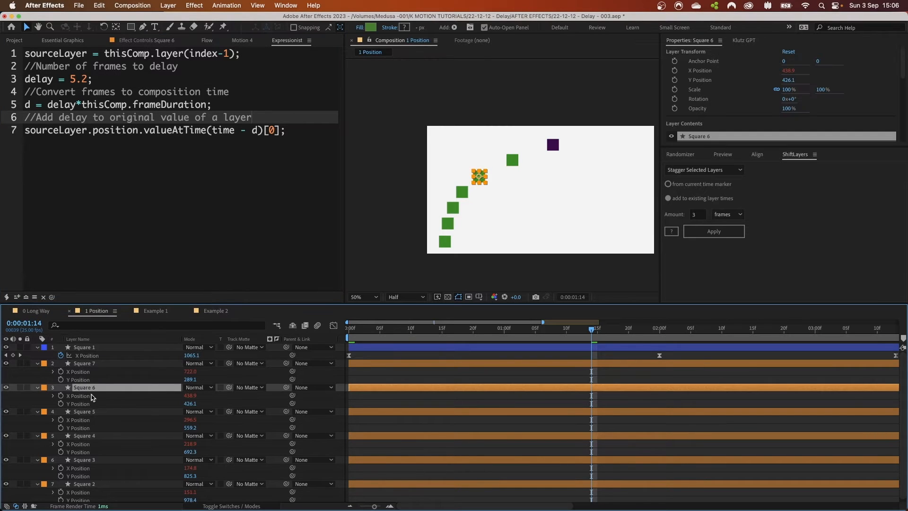
click(83, 420)
drag(101, 78, 69, 79)
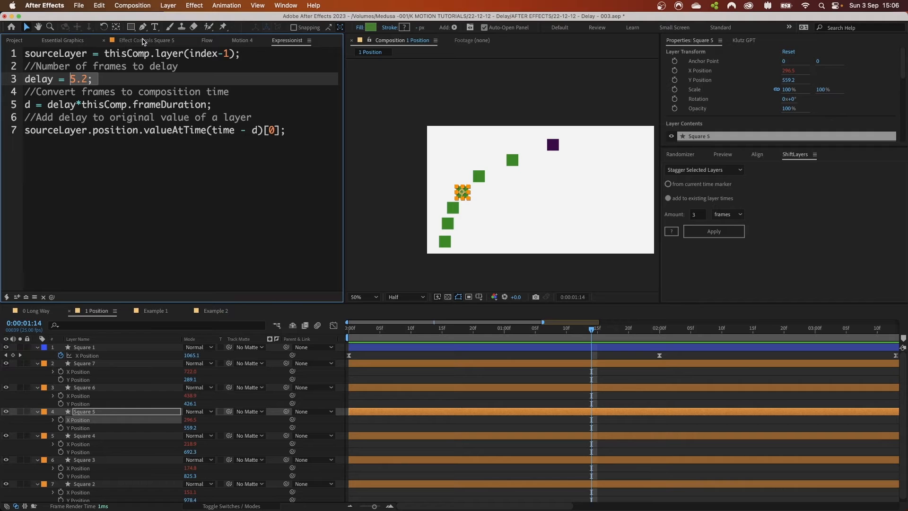
Step: Open the 2 Position with Controller composition, select the CTRL layer's delay Slider keyframes and move the playhead to 0:00:00:07
scroll(143, 42, up, 5)
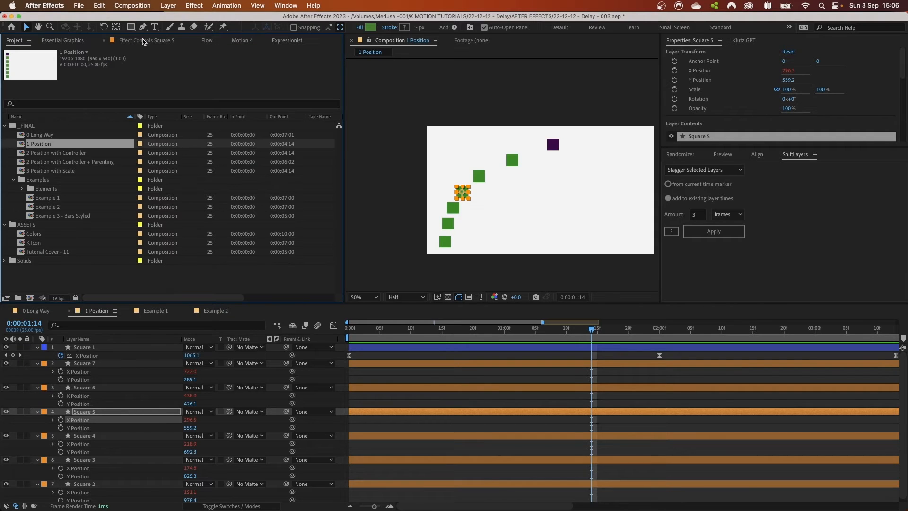
double_click(71, 153)
click(117, 428)
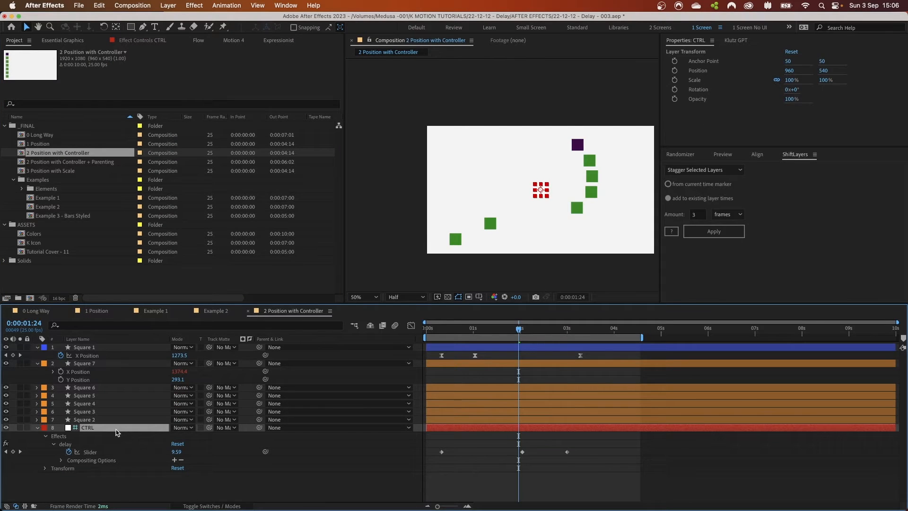
click(77, 445)
click(127, 452)
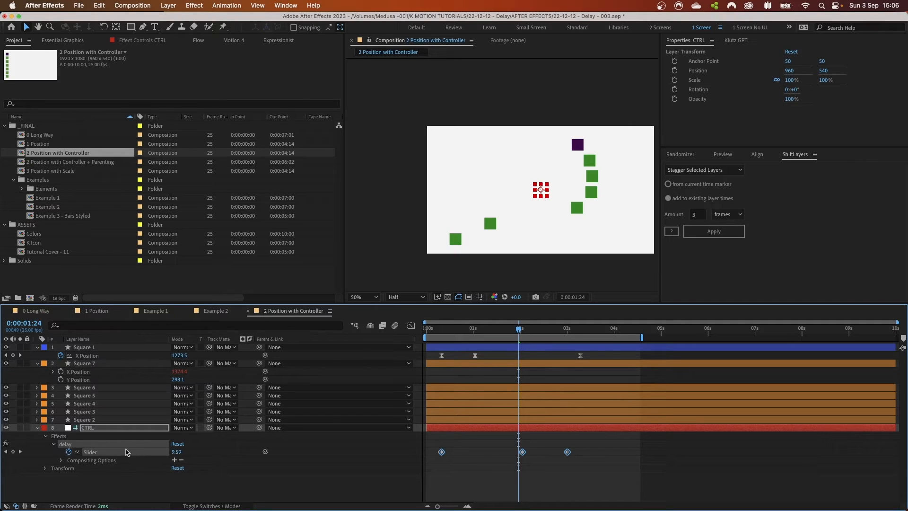
mouse_move(438, 321)
mouse_down()
mouse_move(594, 322)
mouse_move(440, 321)
mouse_up()
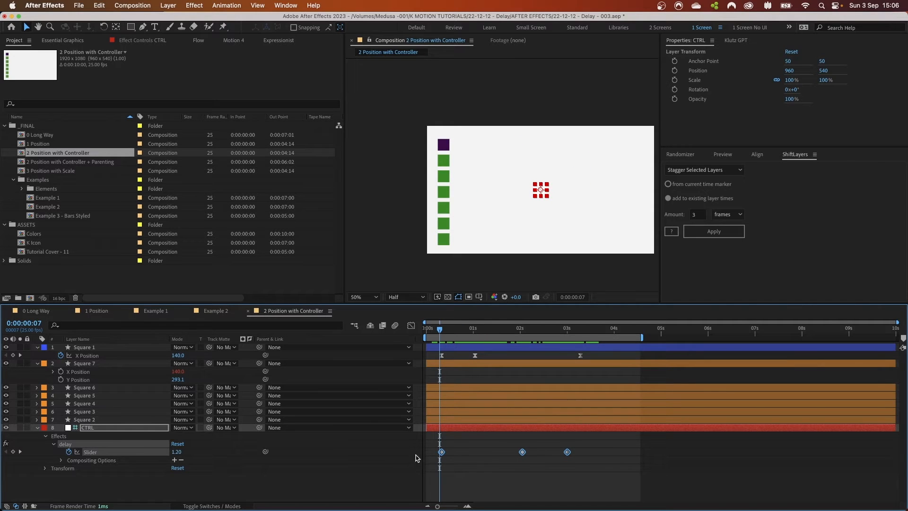
Step: Load Square 7's X Position expression into the Expressionist editor
click(534, 478)
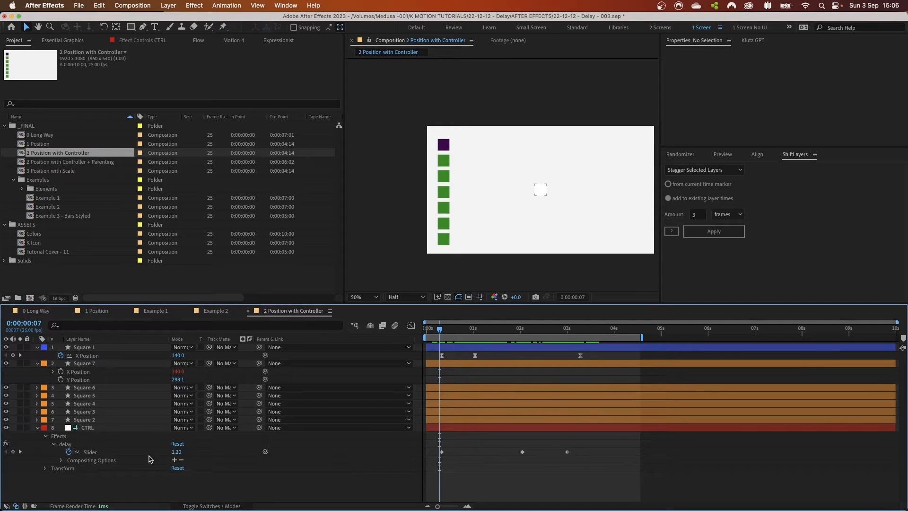
click(96, 428)
click(93, 372)
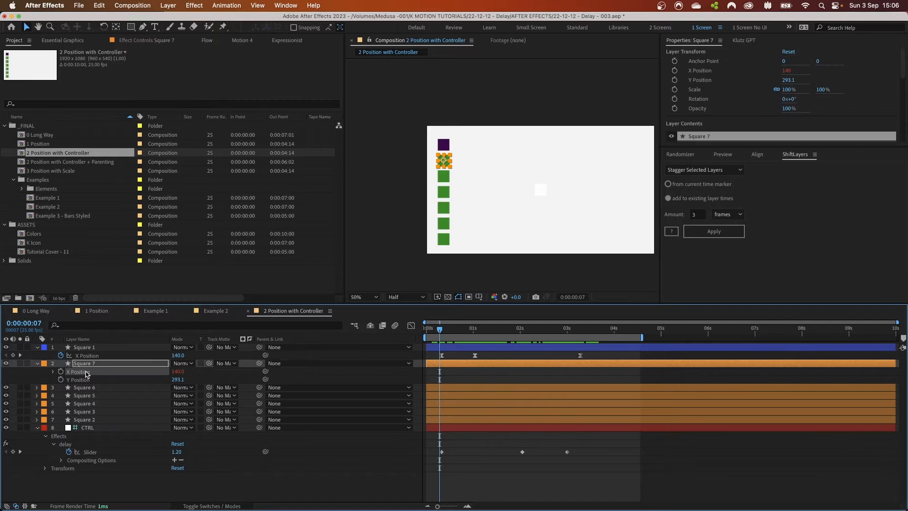
click(281, 39)
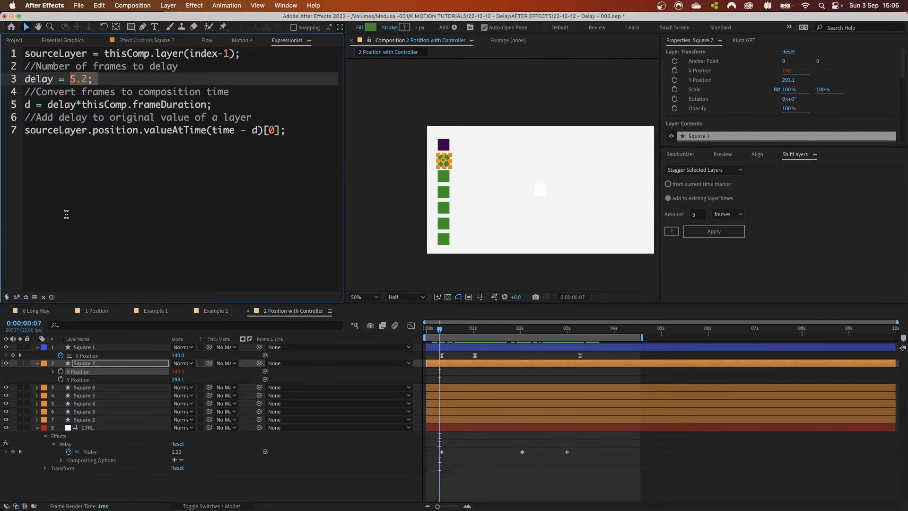
click(27, 297)
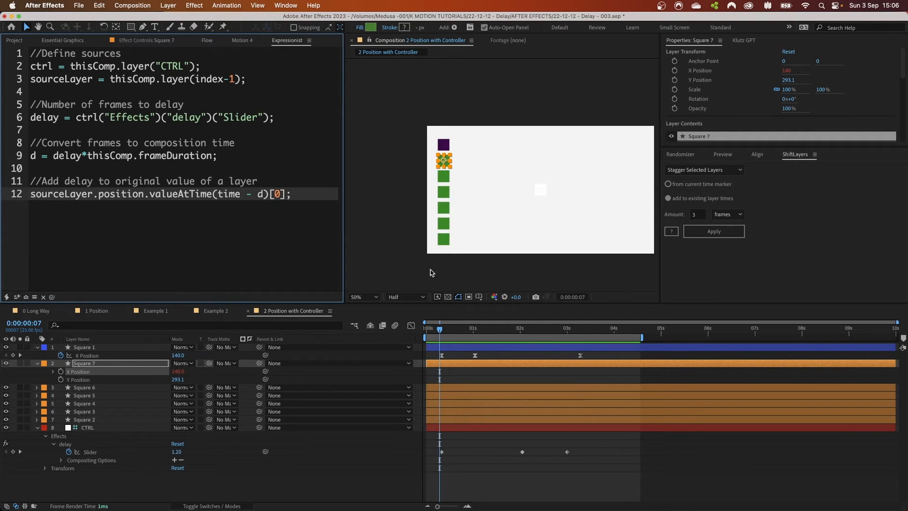
Step: Select the six green squares, then show the CTRL layer's delay effect and select its Slider keyframes
drag(482, 155, 400, 259)
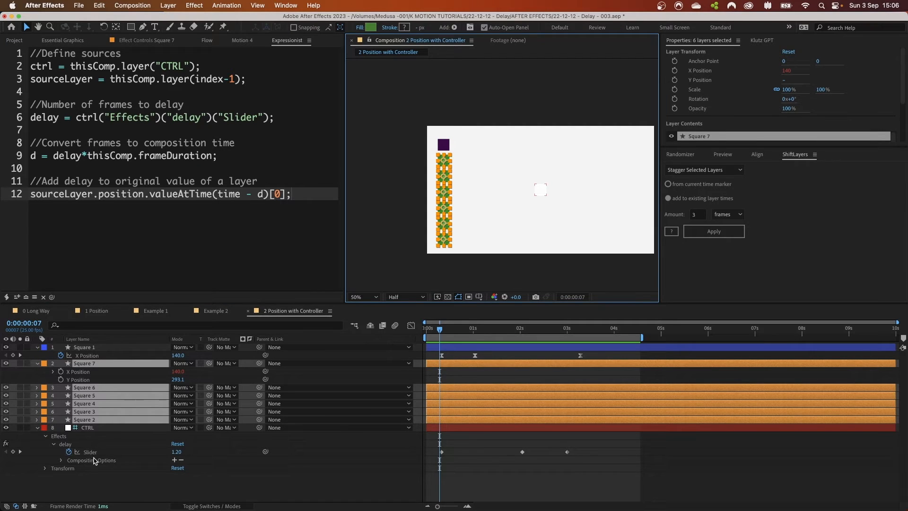
click(97, 428)
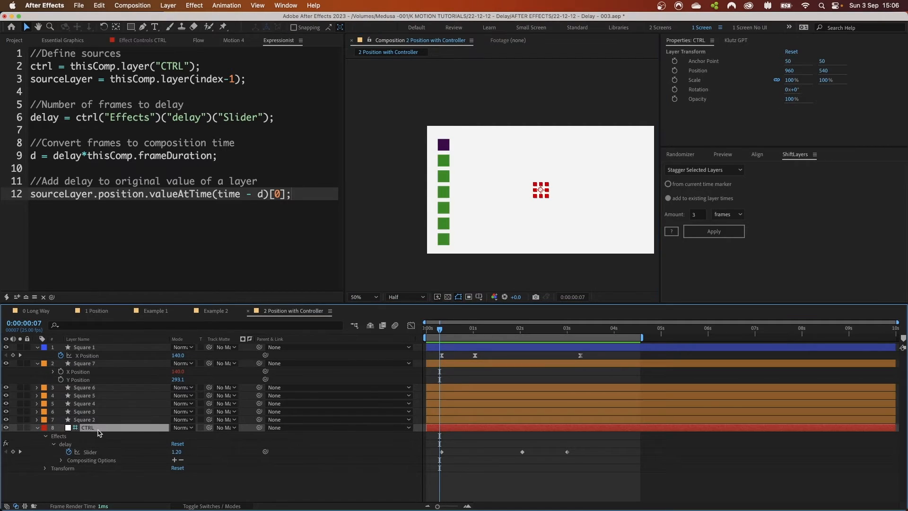
click(146, 42)
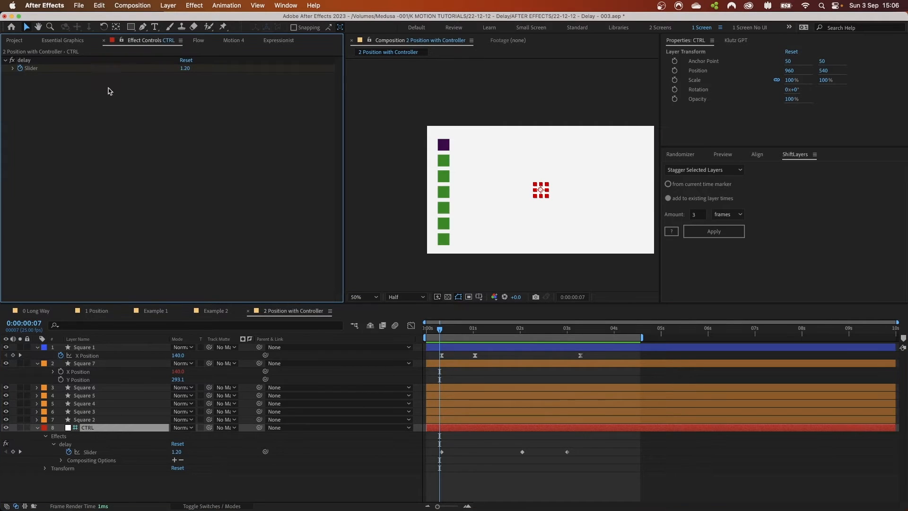
drag(597, 443, 385, 465)
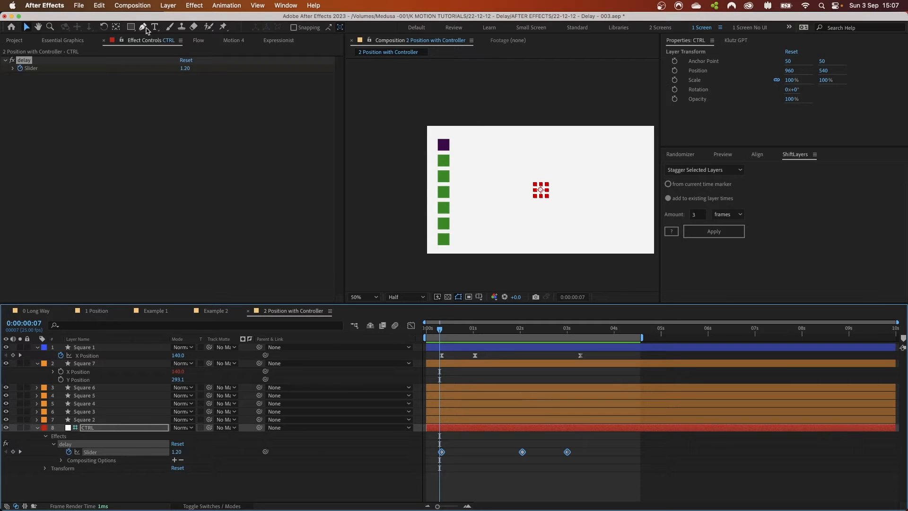
Step: Return to Square 7's X Position expression and examine the ctrl and sourceLayer definitions against the CTRL layer
click(86, 371)
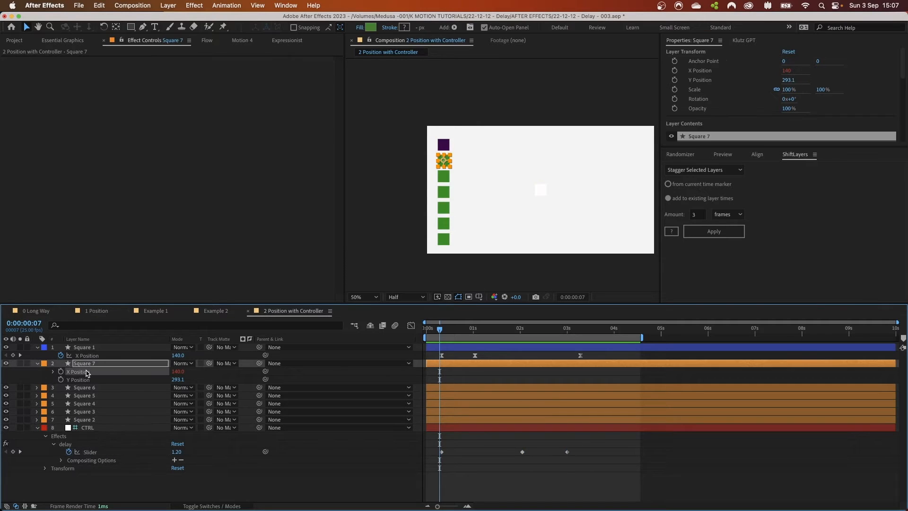
click(286, 40)
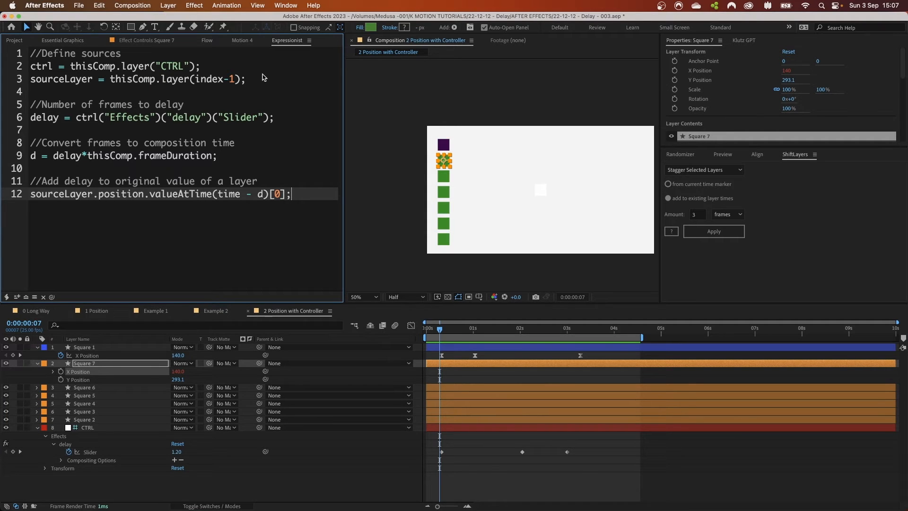
drag(294, 84, 5, 63)
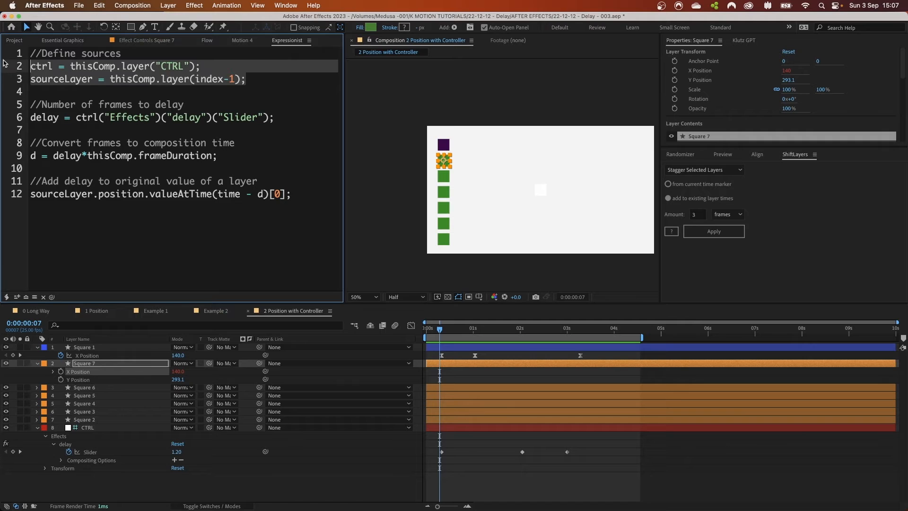
click(110, 71)
click(110, 428)
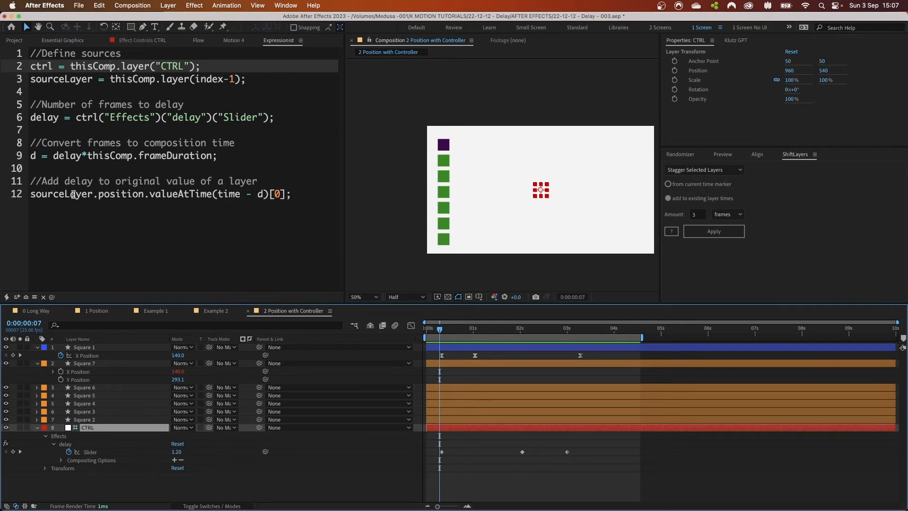
click(75, 80)
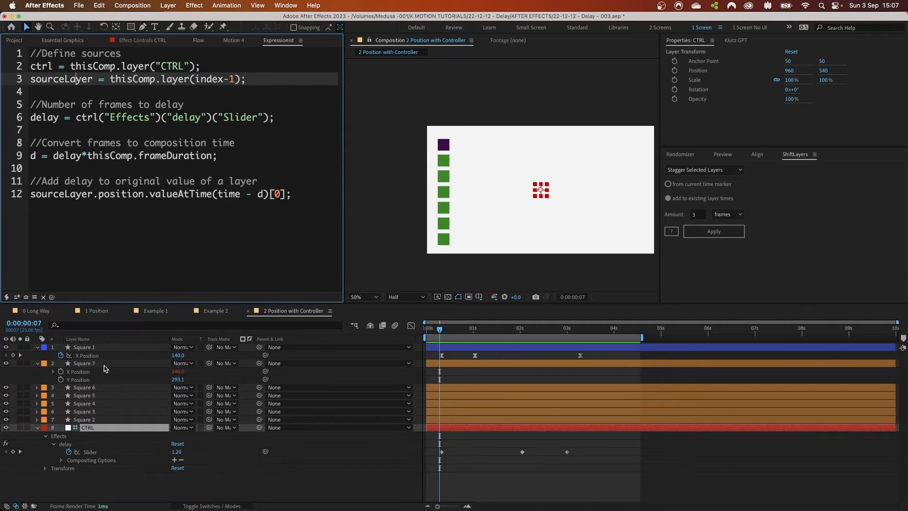
Step: Highlight the expression's delay line, the CTRL layer's Slider property and the frameDuration conversion in turn
drag(333, 118, 30, 118)
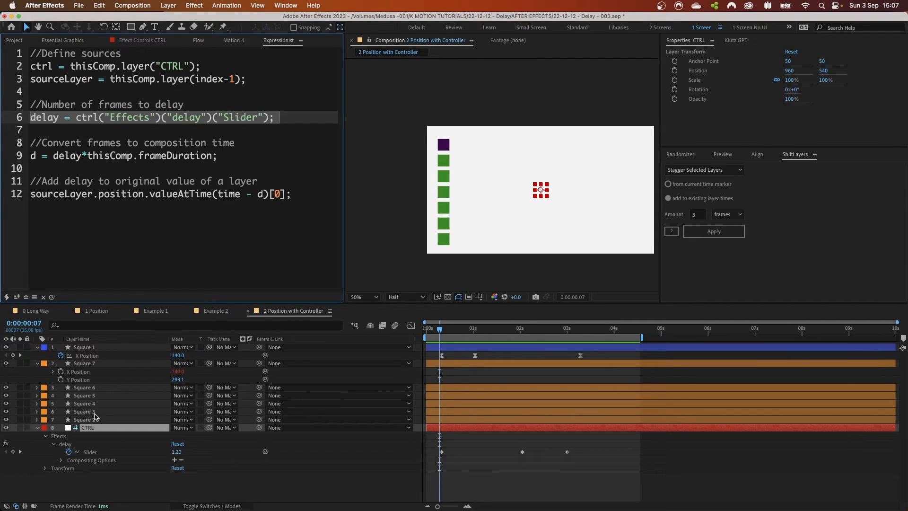
click(95, 453)
drag(218, 157, 48, 153)
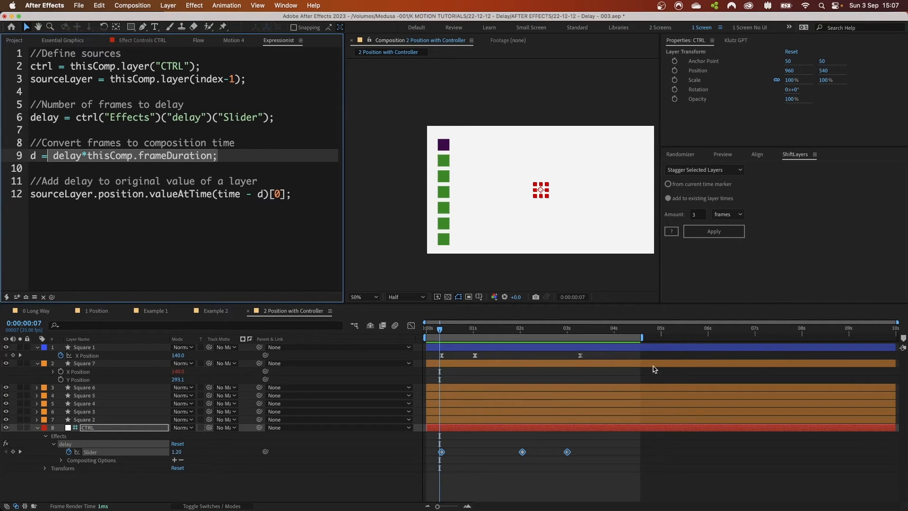
Step: Highlight sourceLayer in the valueAtTime line and select the layers from Square 2 up to Square 7 one by one
click(59, 197)
click(91, 420)
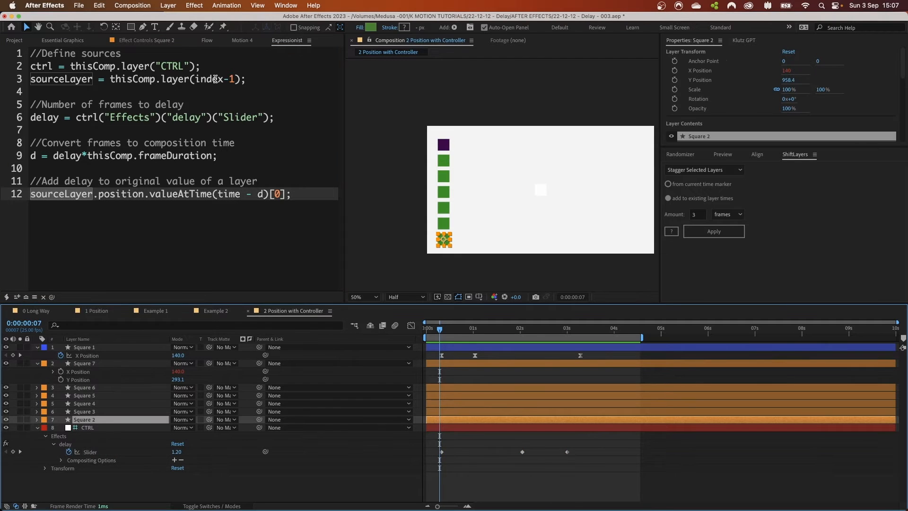
click(92, 413)
click(95, 405)
click(96, 397)
click(96, 388)
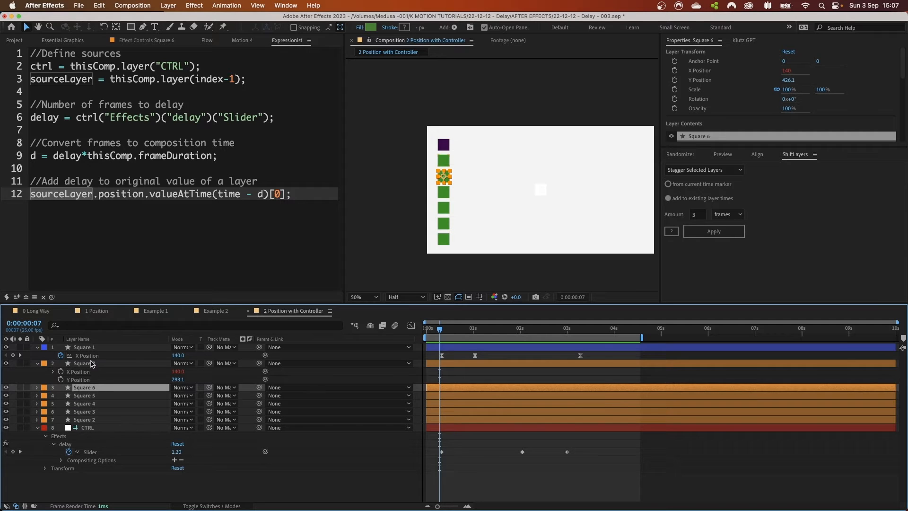
click(92, 363)
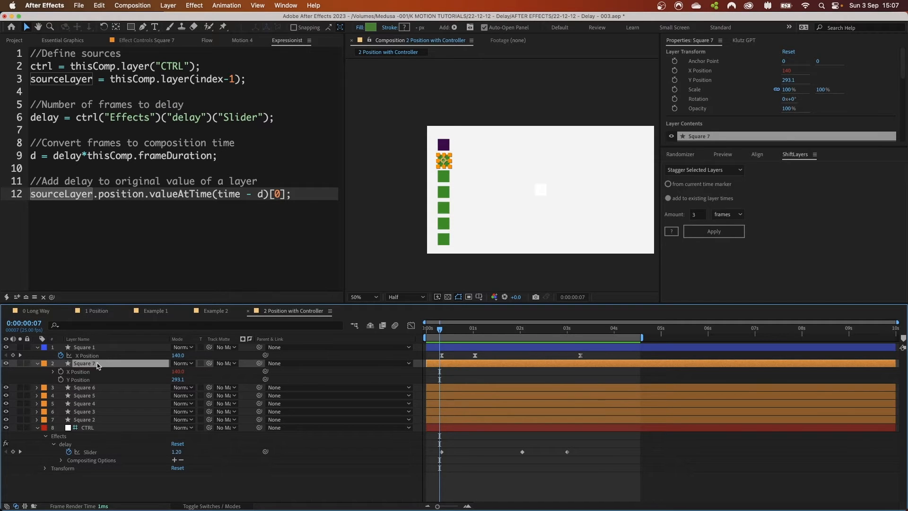
Step: Trace each square back to the layer above it by selecting neighbouring layers from Square 2 up to Square 1
click(96, 421)
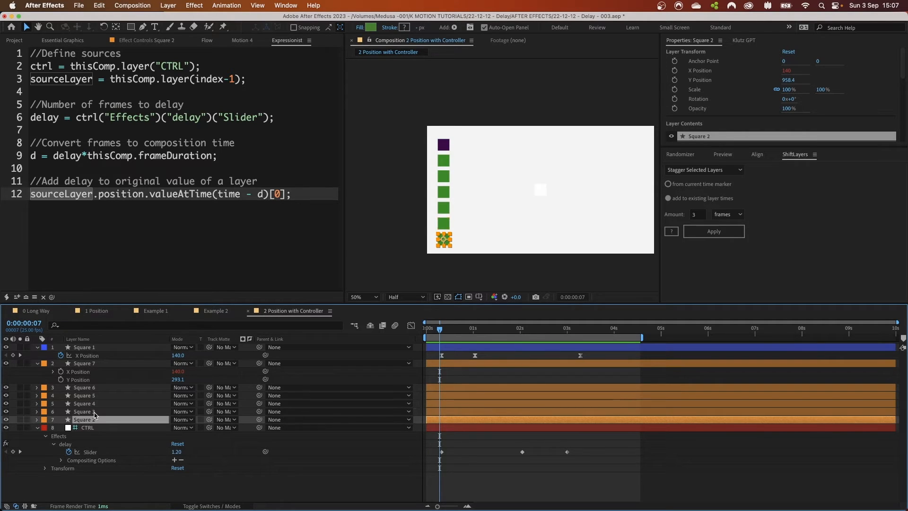
click(95, 412)
click(94, 421)
click(99, 404)
click(98, 411)
click(99, 396)
click(98, 403)
click(98, 388)
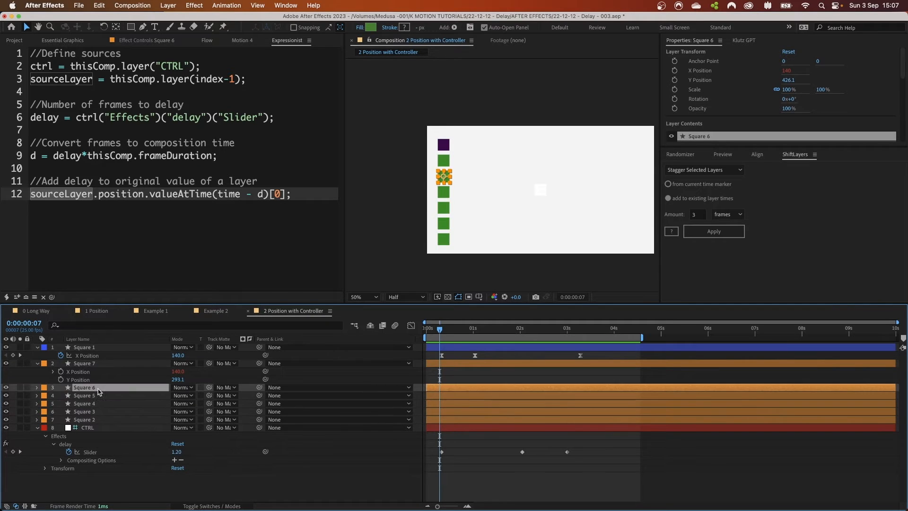
click(95, 349)
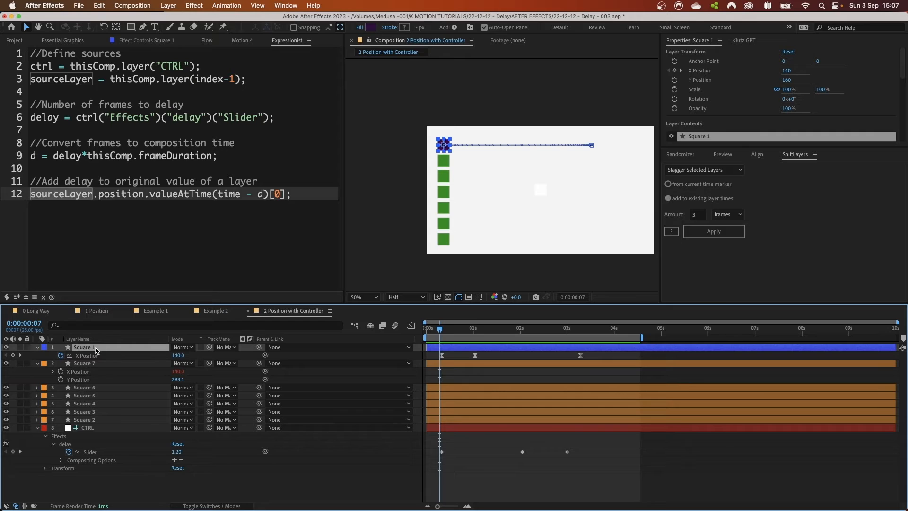
Step: Expand Square 1's Transform properties and compare its X Position with the position.valueAtTime(time - d) part of the expression
double_click(125, 194)
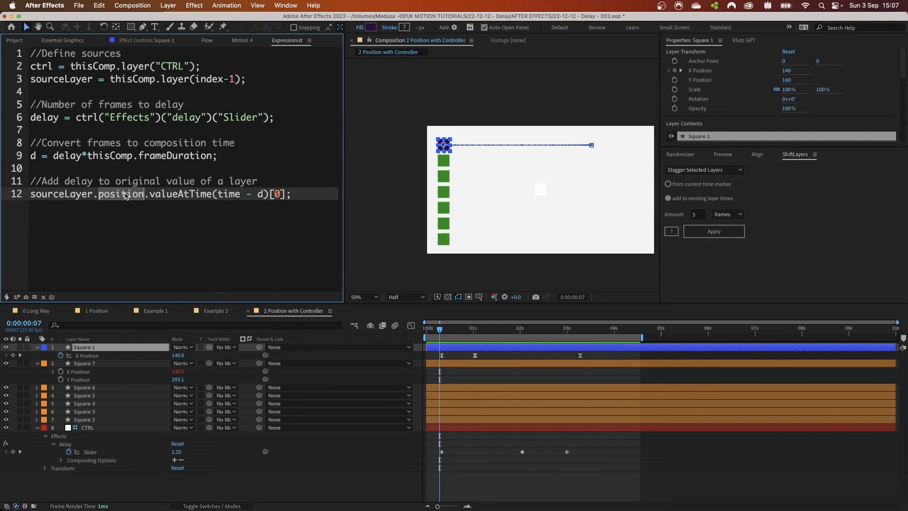
click(38, 347)
click(38, 348)
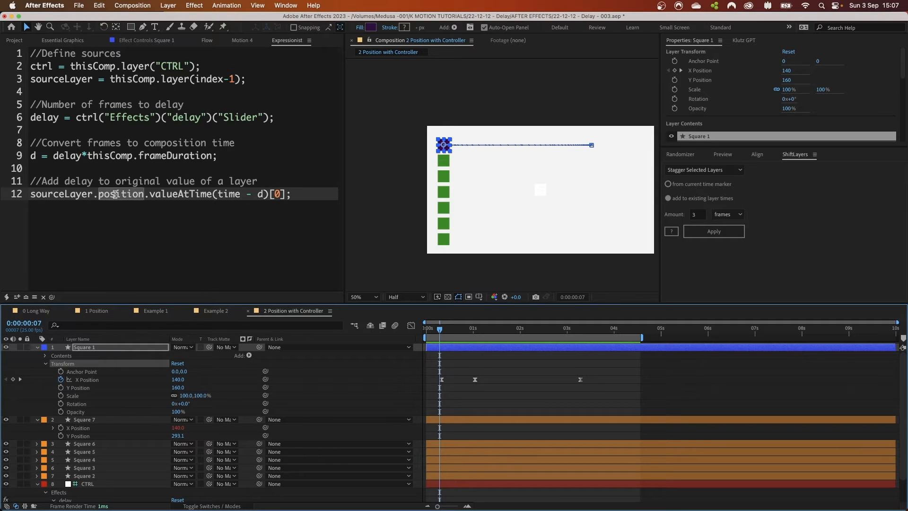
drag(168, 192, 31, 196)
click(281, 197)
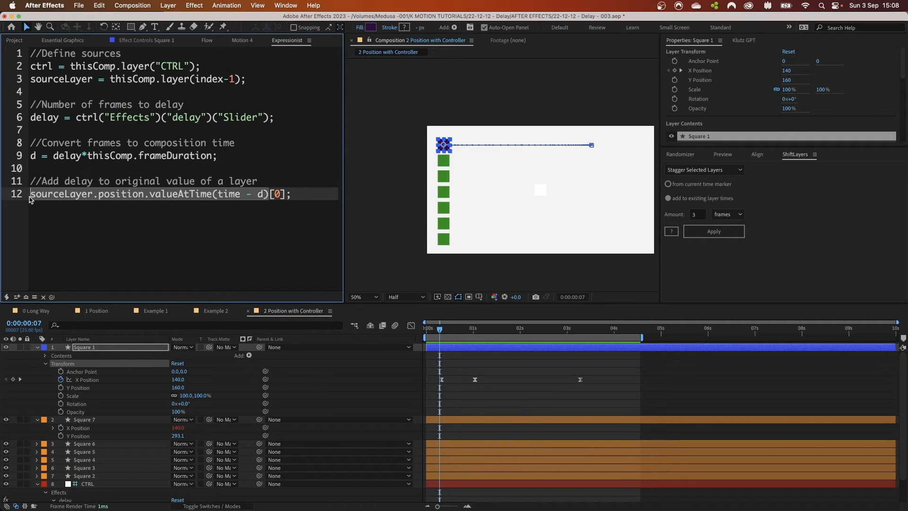
click(269, 194)
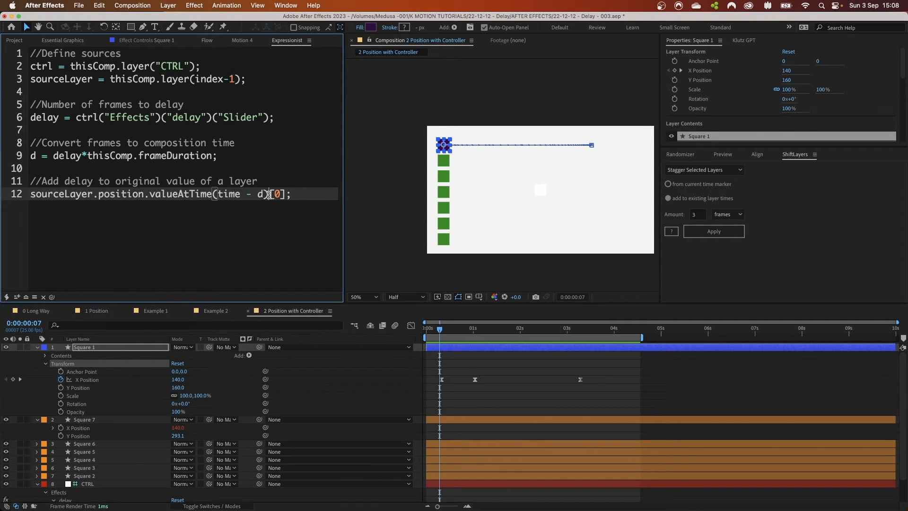
double_click(129, 198)
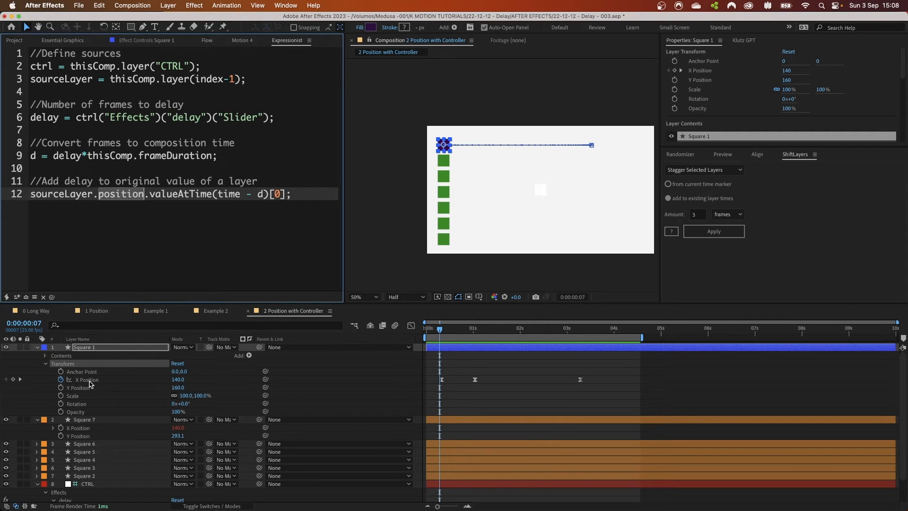
Step: Select the CTRL layer, highlight the [0] index ending the expression and select Square 7's X Position
click(92, 484)
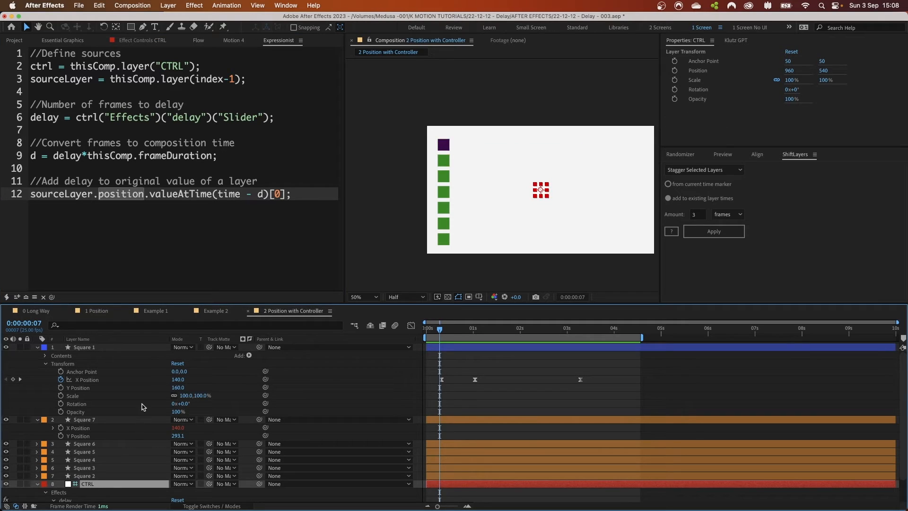
click(274, 194)
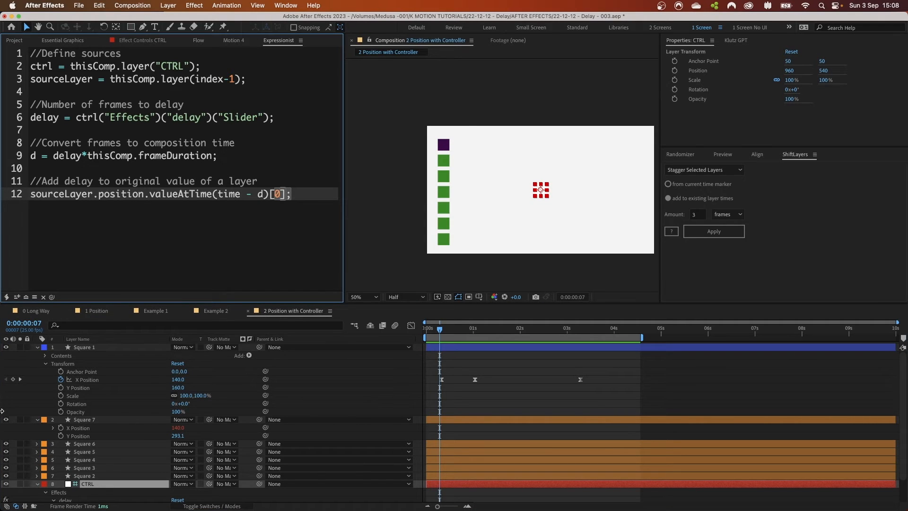
click(70, 428)
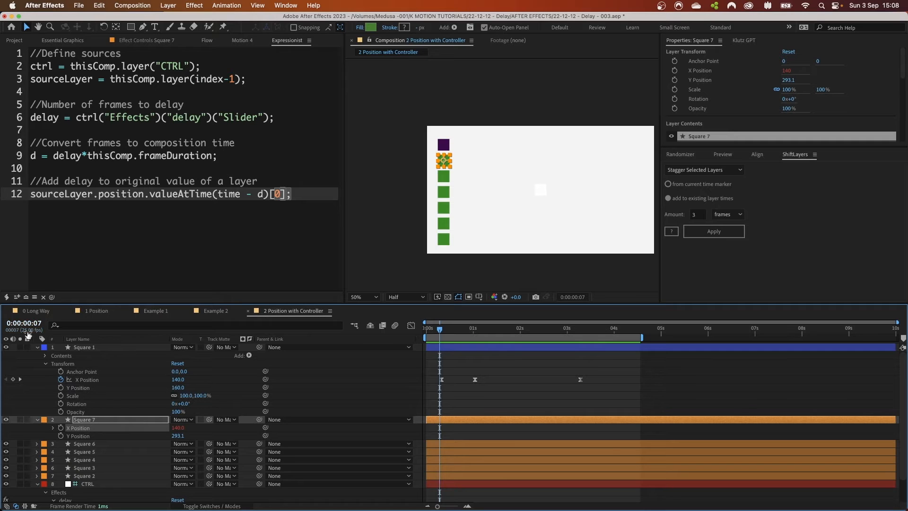
Step: Collapse Square 1's properties and delete all the delay Slider keyframes on the CTRL layer
click(37, 347)
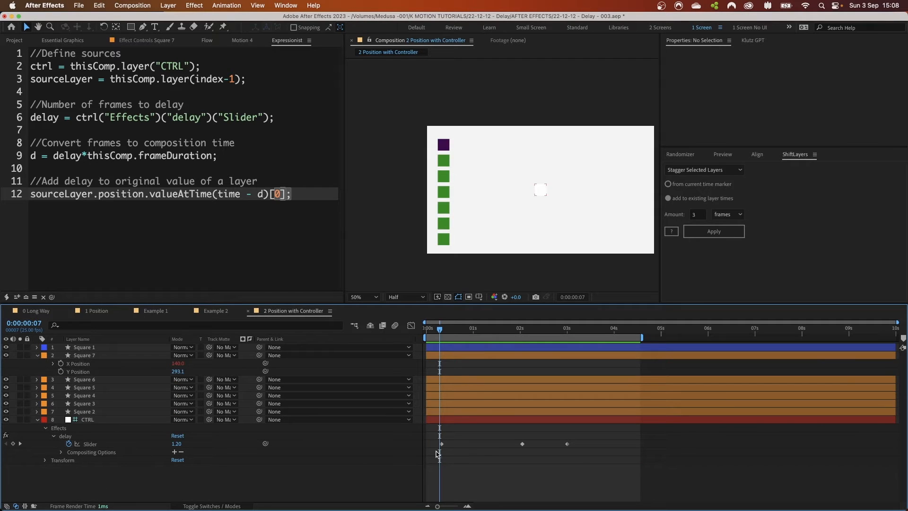
drag(620, 482, 418, 418)
key(BackSpace)
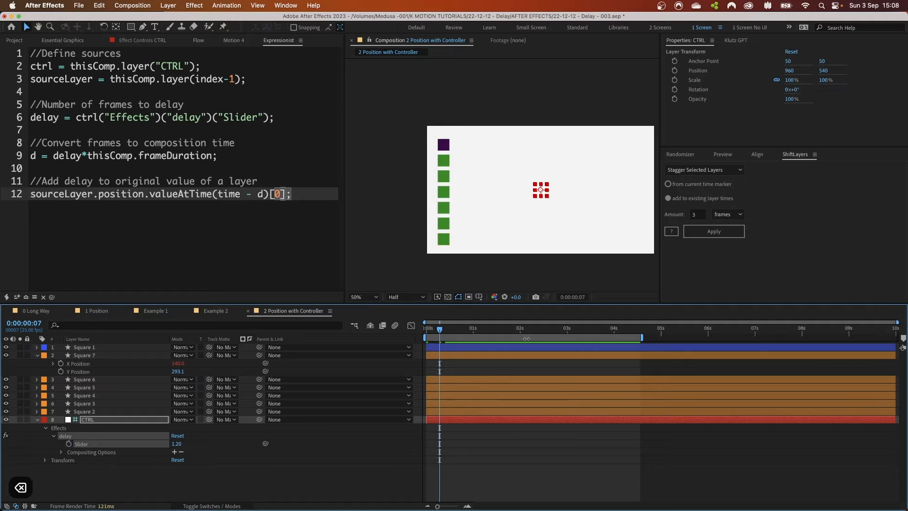
Step: Set the CTRL layer's delay Slider to 2 and preview the animation
click(177, 444)
text(2)
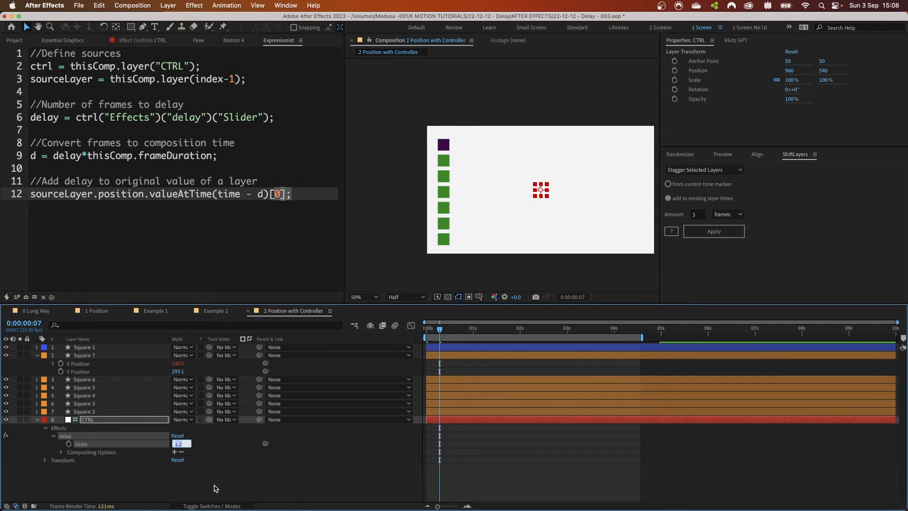
click(237, 485)
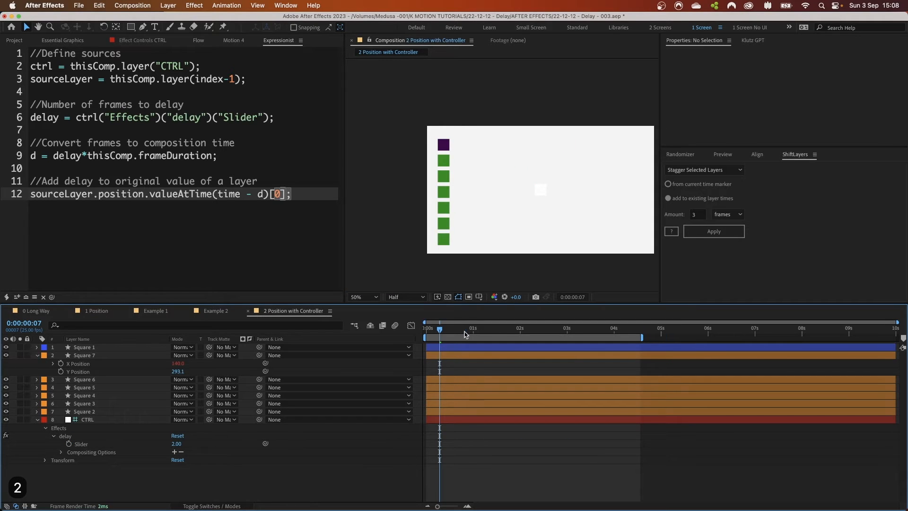
key(space)
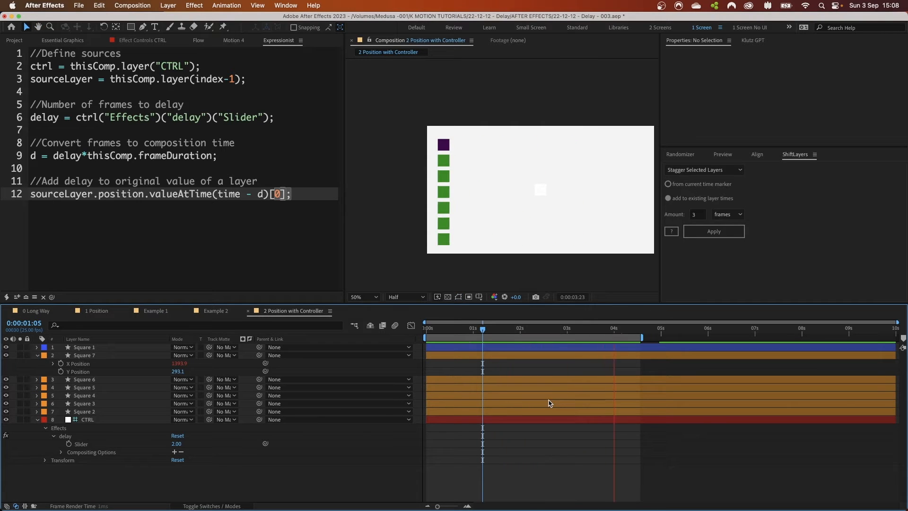
key(space)
Step: Hide the CTRL layer and set its delay Slider to 7 in the effect's controls
click(134, 42)
click(5, 420)
click(87, 419)
click(185, 69)
text(7)
key(Tab)
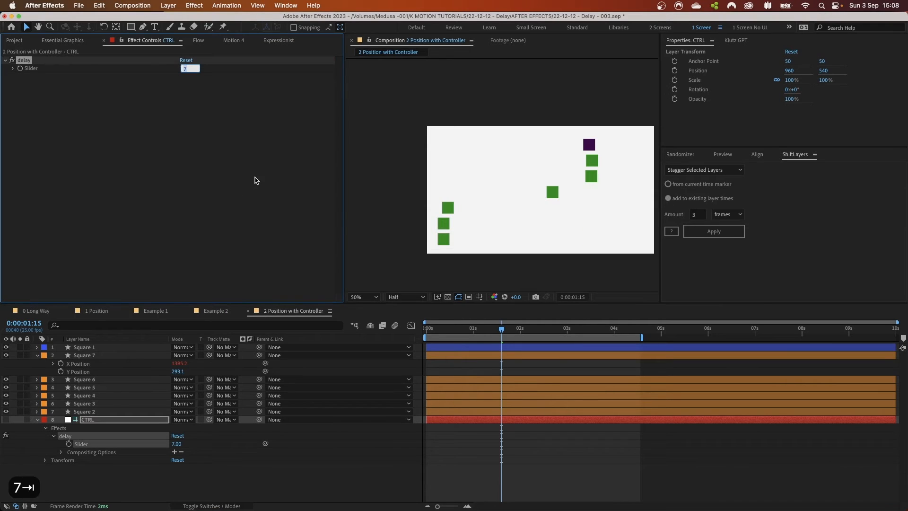
Step: Keyframe the CTRL layer's delay Slider, keeping 7 at about 0.8 seconds and setting it to 1 at about 3 seconds
drag(514, 331, 533, 323)
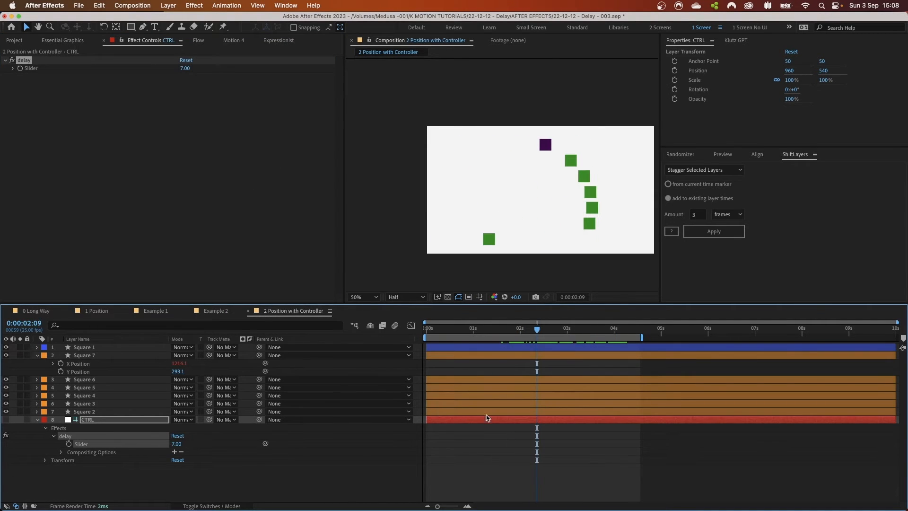
click(462, 331)
click(70, 444)
drag(512, 335, 593, 331)
click(176, 444)
text(1)
click(287, 466)
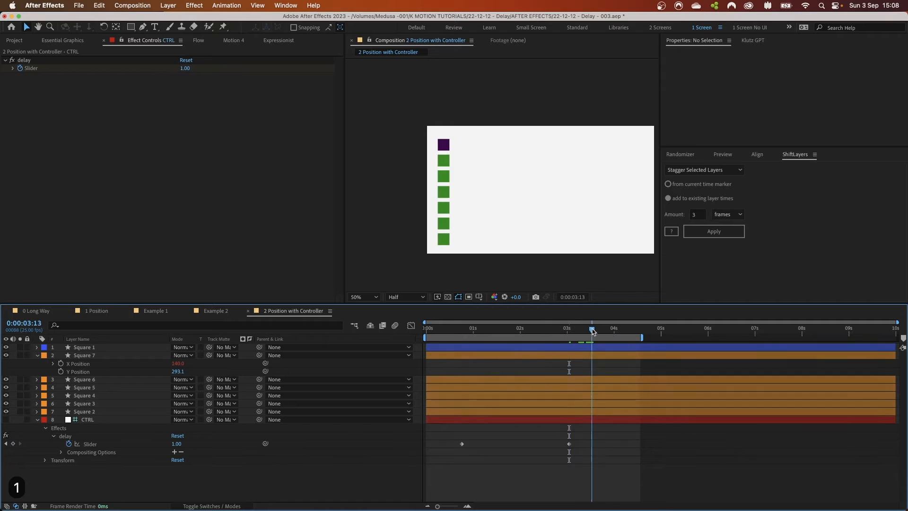
Step: Add a delay Slider keyframe of 3 at 0:00:03:14, move the middle keyframe to about 2 seconds and preview
click(180, 443)
text(3)
key(Return)
drag(568, 444, 524, 452)
click(509, 478)
key(space)
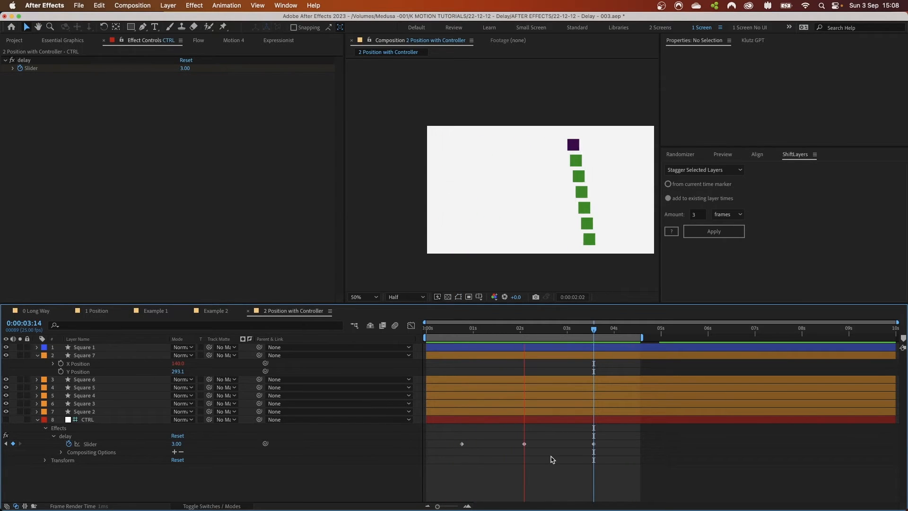
key(space)
Step: Undo the accidental move in the timeline and delete the last delay Slider keyframe on the CTRL layer
drag(592, 420, 556, 427)
key(super+z)
drag(625, 431, 561, 443)
key(Delete)
Step: Move the second delay Slider keyframe to about 2.9 seconds and preview the squares' animation
click(529, 443)
click(527, 470)
key(space)
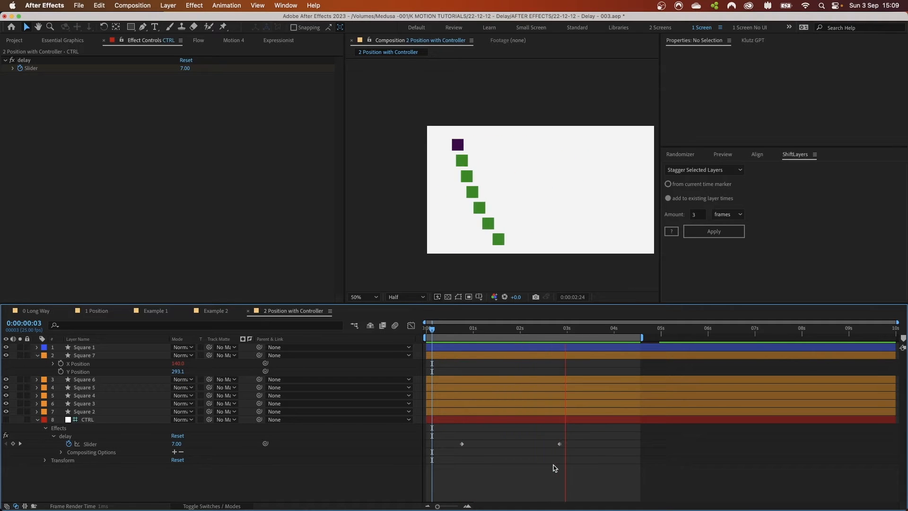
key(space)
key(space)
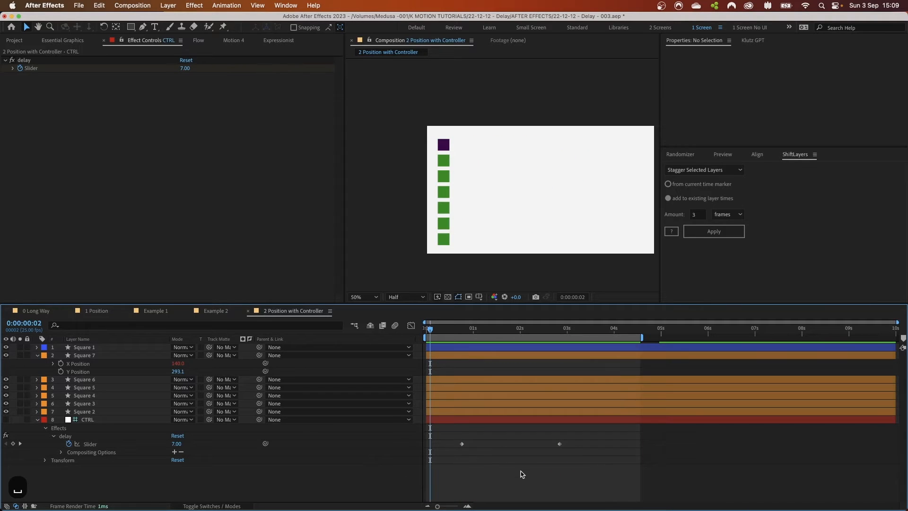
Step: Reveal all layers' keyframed properties, highlight the delay Slider and Square 1's X Position keyframes, and save the project
key(u)
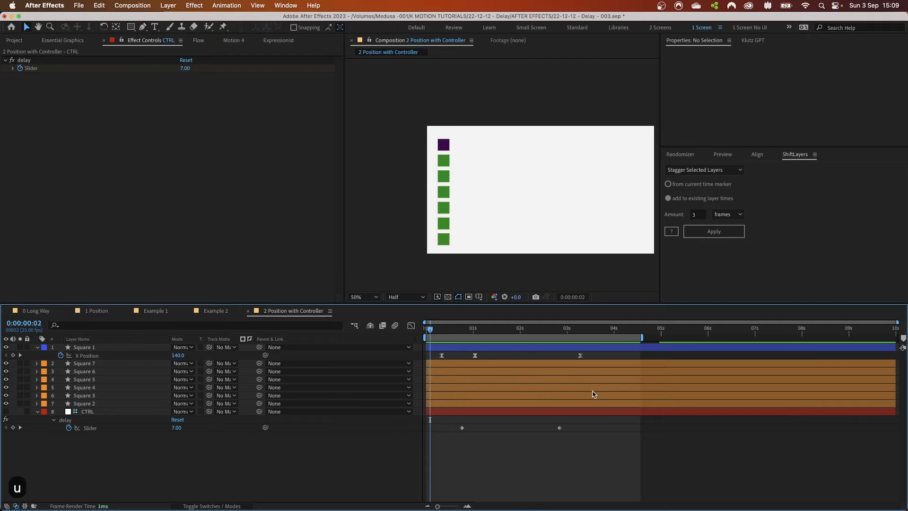
drag(583, 454, 433, 417)
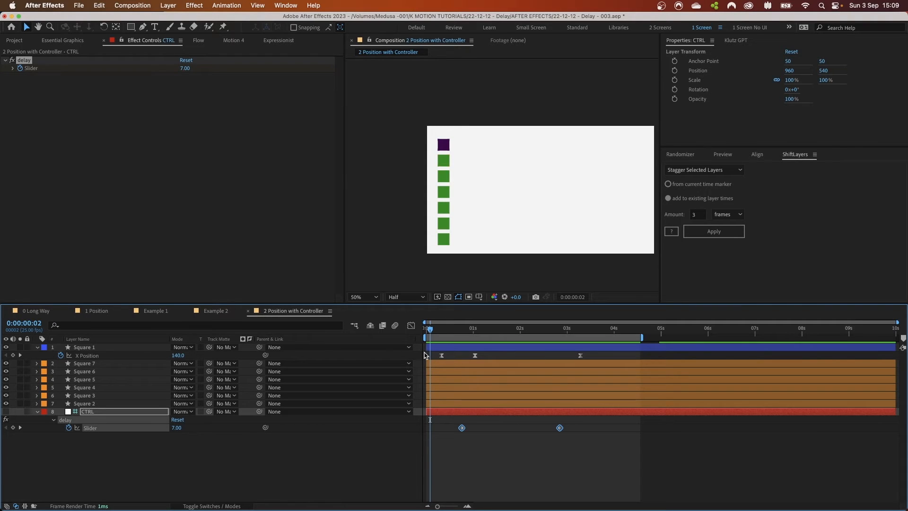
click(87, 355)
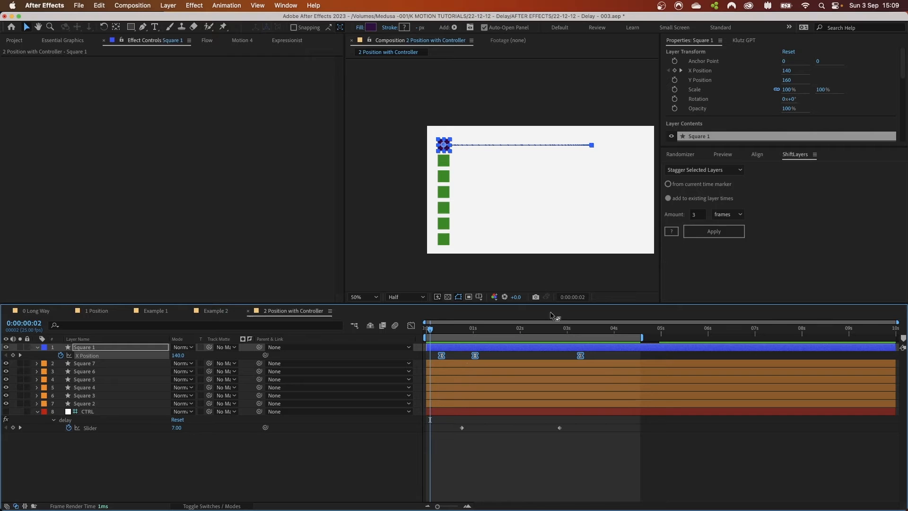
drag(621, 455, 406, 424)
click(286, 465)
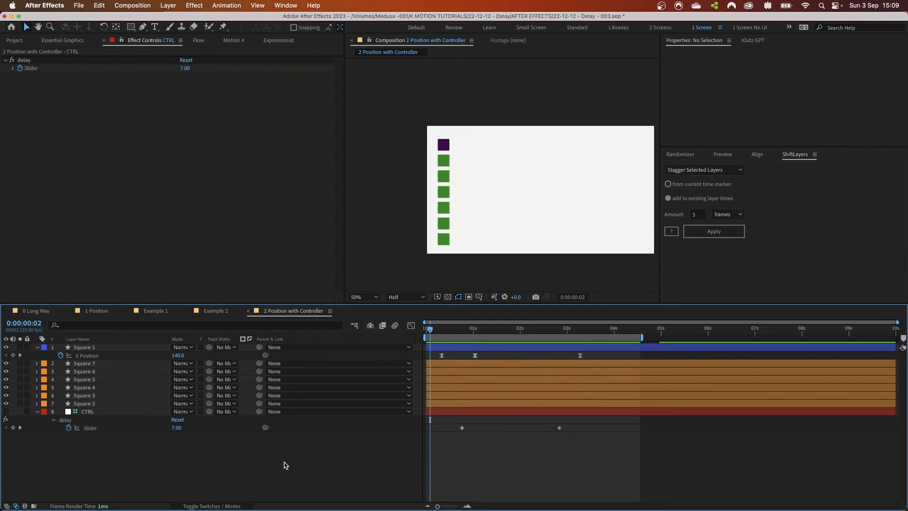
key(super+s)
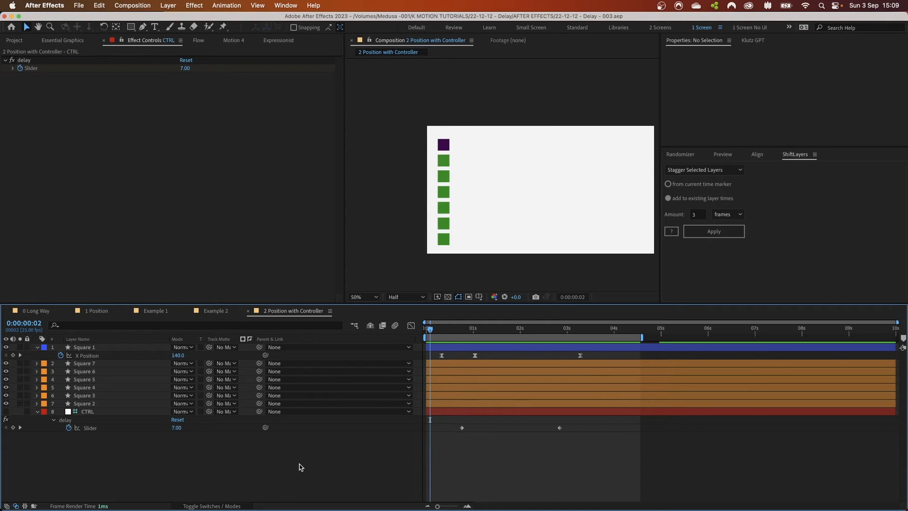
Step: Go through the square layers, reveal Square 6's X and Y Position and compare its X Position with Square 1's keyframed one
click(98, 371)
click(98, 381)
click(104, 397)
click(108, 418)
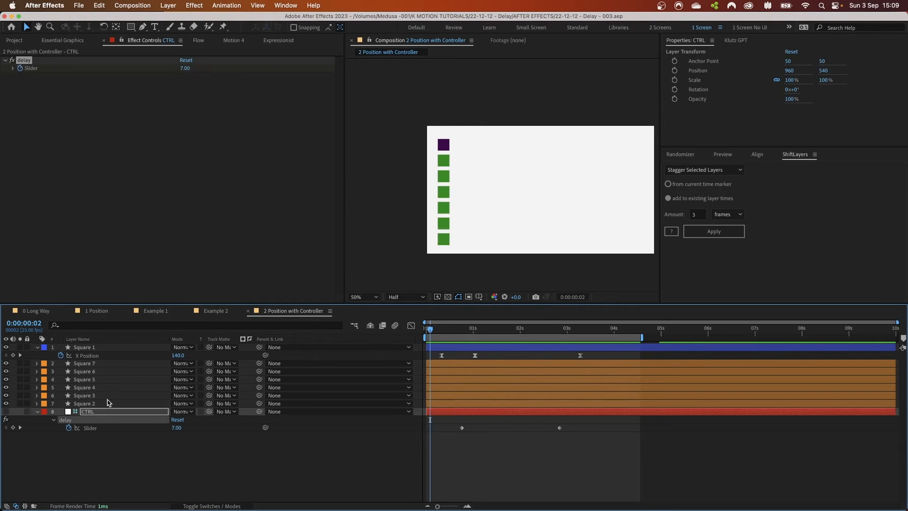
click(108, 398)
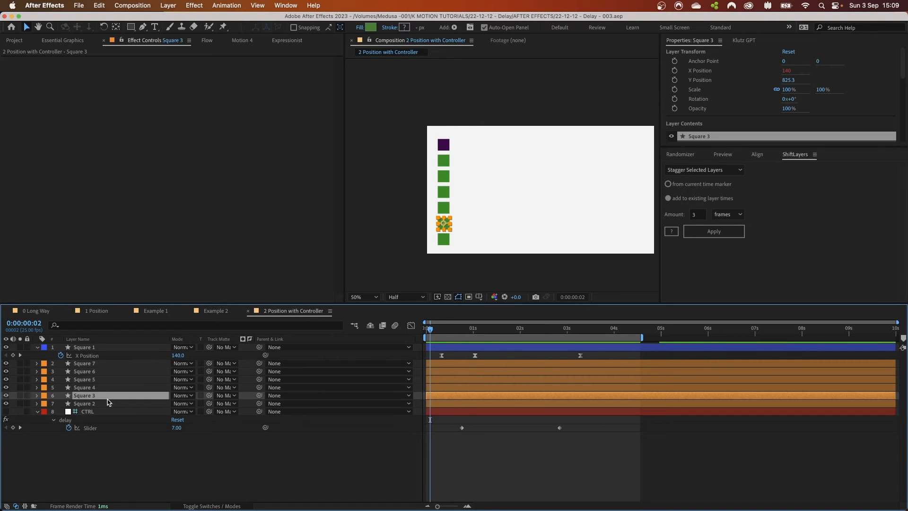
click(109, 371)
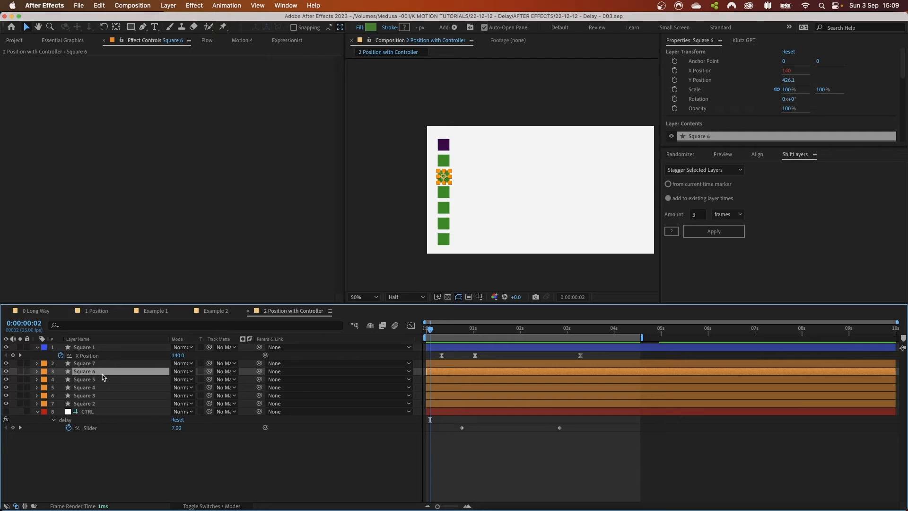
key(p)
click(88, 380)
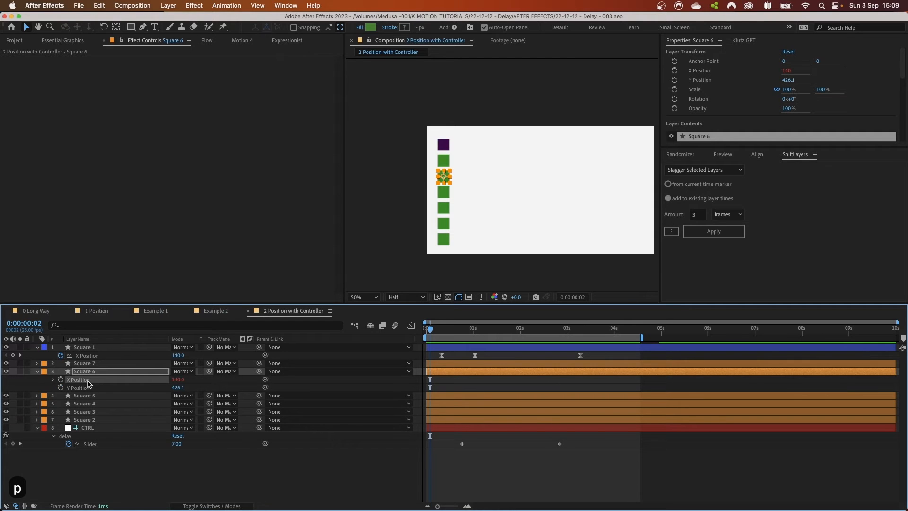
click(95, 348)
click(94, 354)
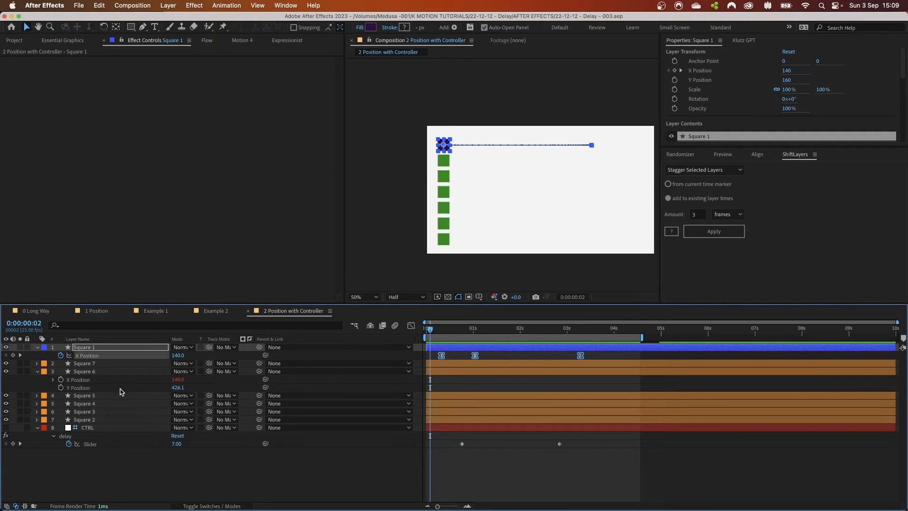
click(113, 364)
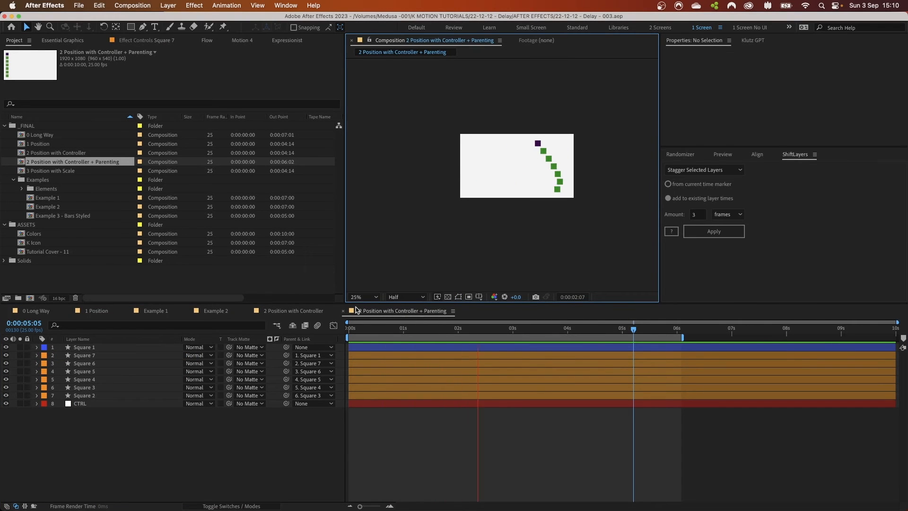
Step: Stop the parenting composition's preview and select its squares one after another, from Square 2 up the parenting chain to Square 1
key(space)
scroll(480, 195, up, 2)
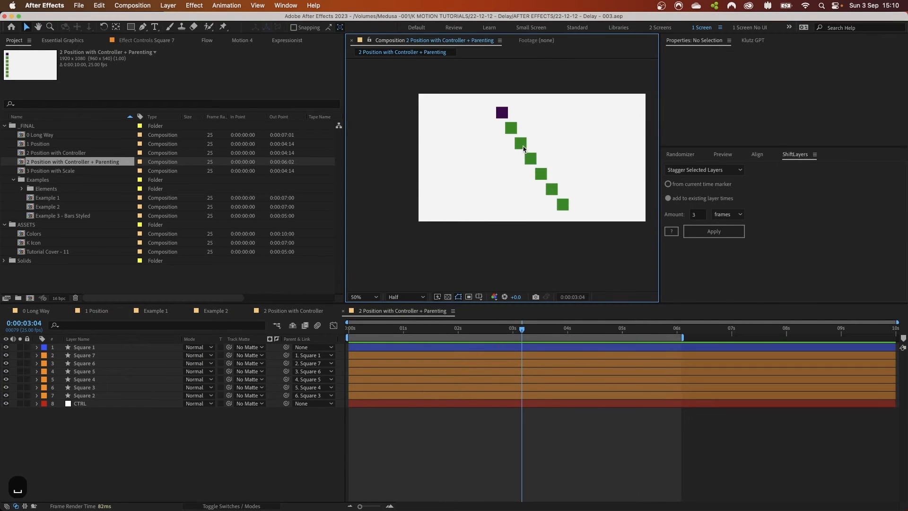
click(511, 211)
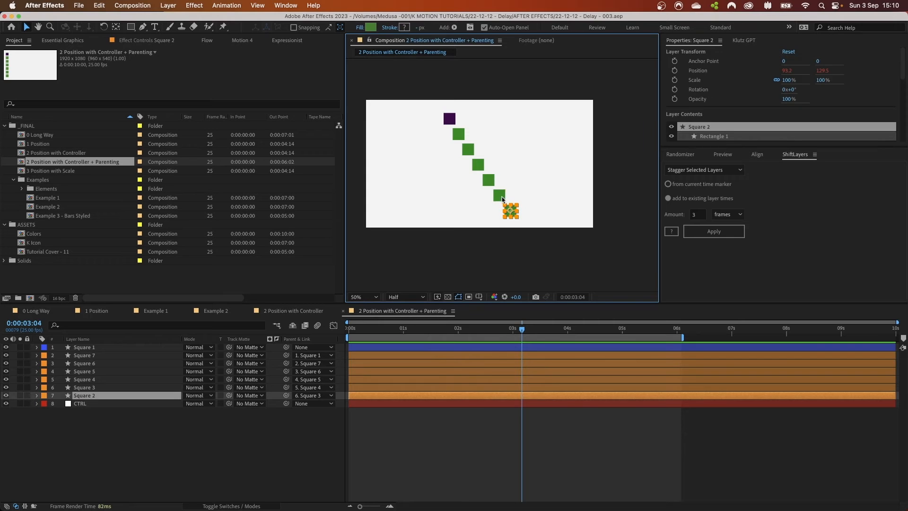
click(499, 195)
click(481, 168)
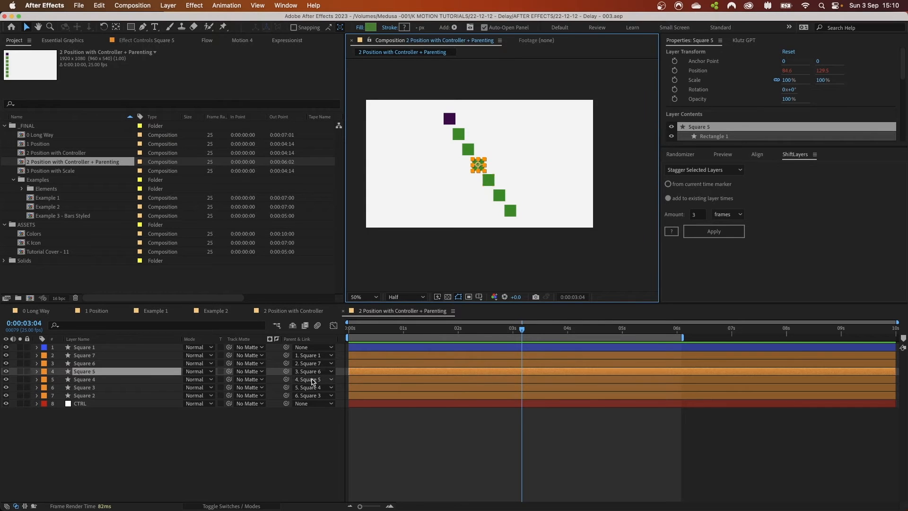
click(468, 148)
click(458, 134)
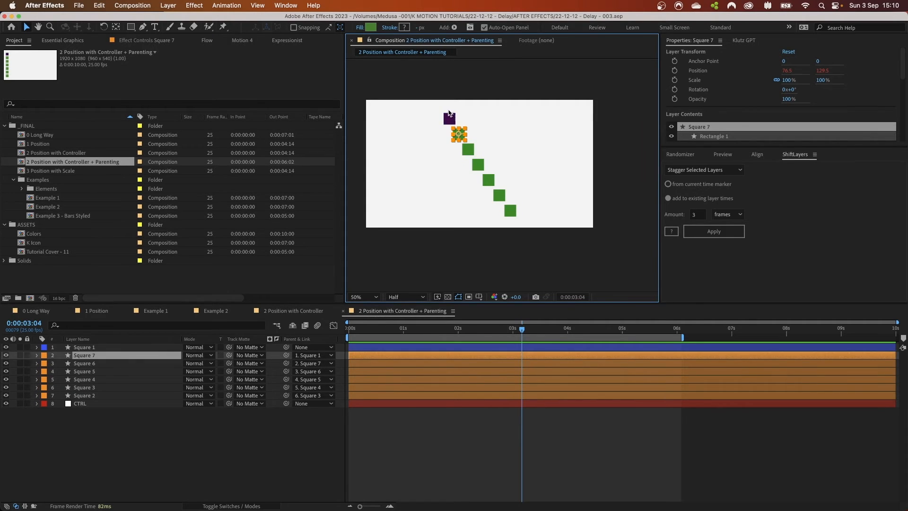
click(449, 118)
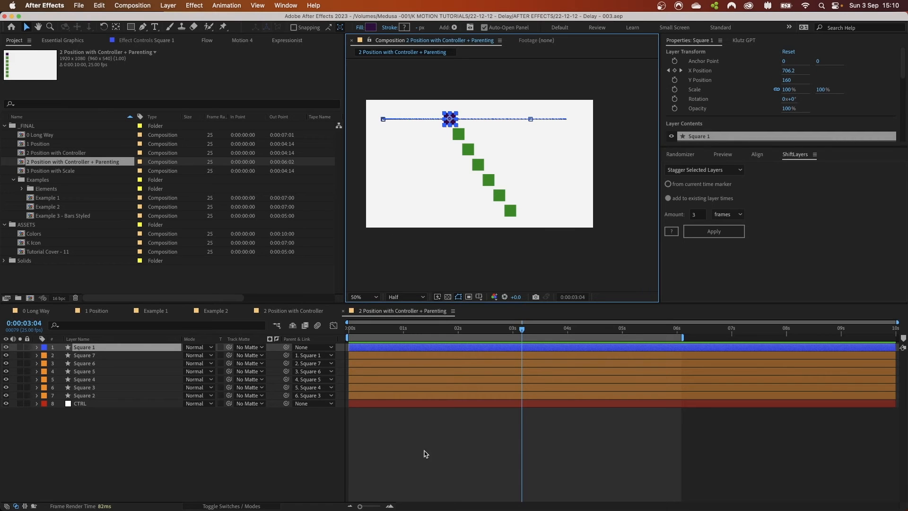
Step: Reveal Square 1's X Position keyframes and scrub the animation to 0:00:03:03
key(u)
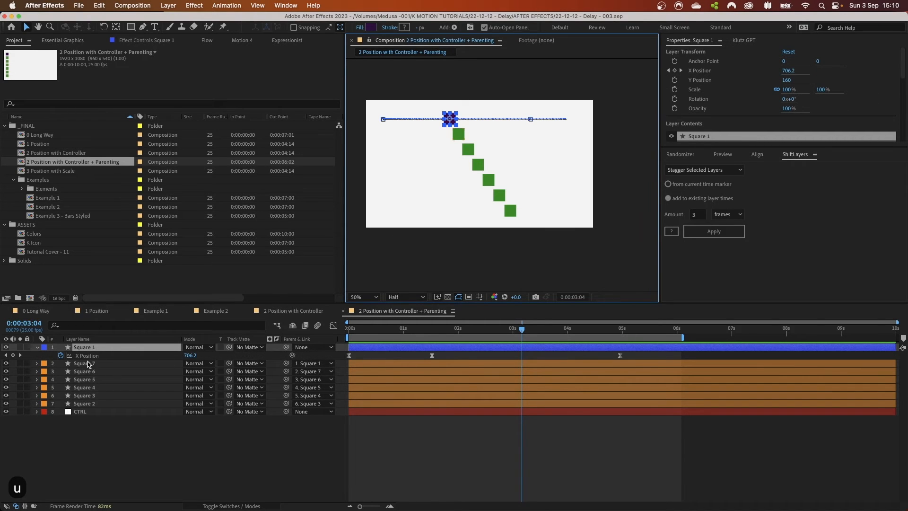
click(454, 329)
drag(464, 330, 519, 330)
click(402, 422)
Step: Reveal Square 7's Position property and display its expression in Expressionist
click(142, 388)
click(108, 372)
click(110, 364)
key(p)
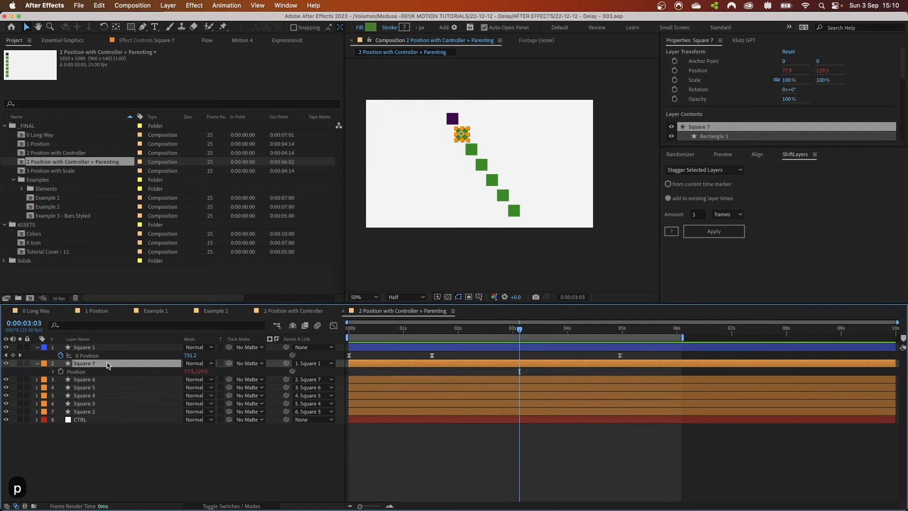
click(89, 371)
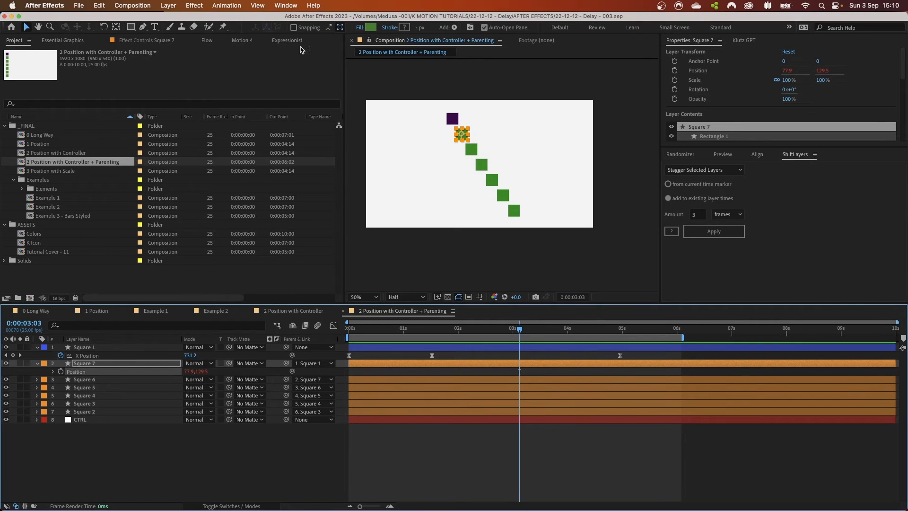
click(282, 40)
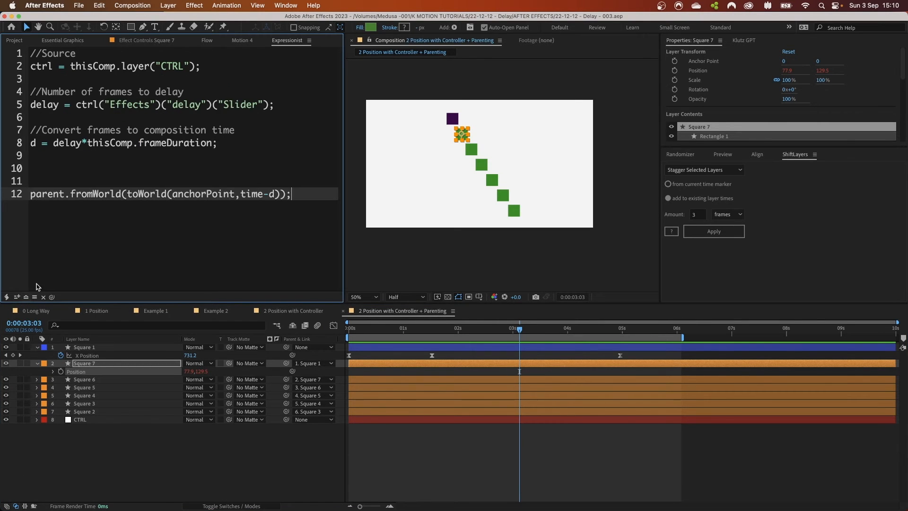
Step: Highlight expression lines 1 to 5 defining ctrl and delay, and expand the CTRL layer's delay effect to its Slider
drag(291, 106, 1, 47)
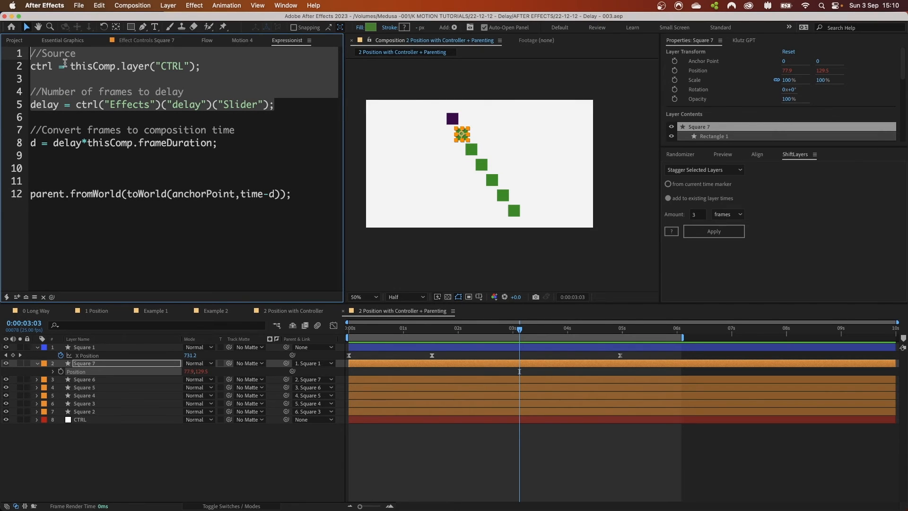
click(38, 420)
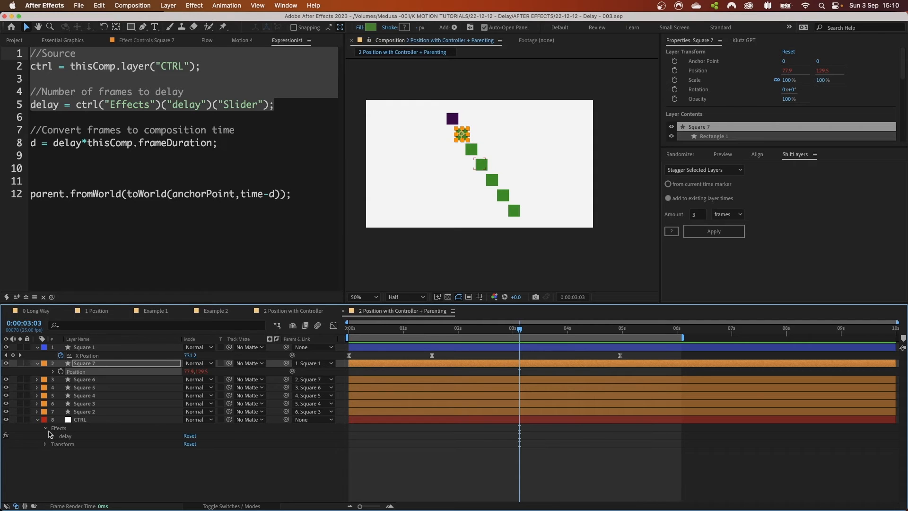
click(54, 438)
Step: Highlight the frame-to-time conversion in lines 7 and 8, and fromWorld(toWorld in the expression's last line
click(203, 141)
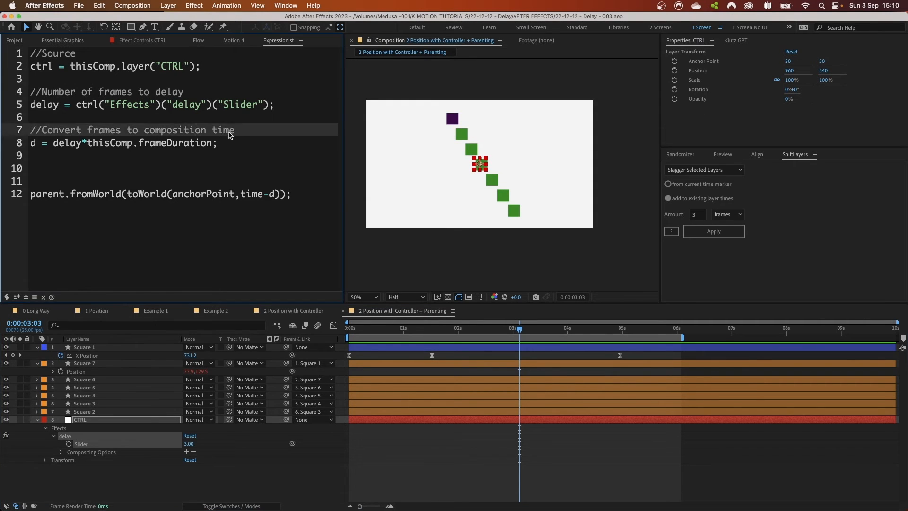
shift+click(36, 131)
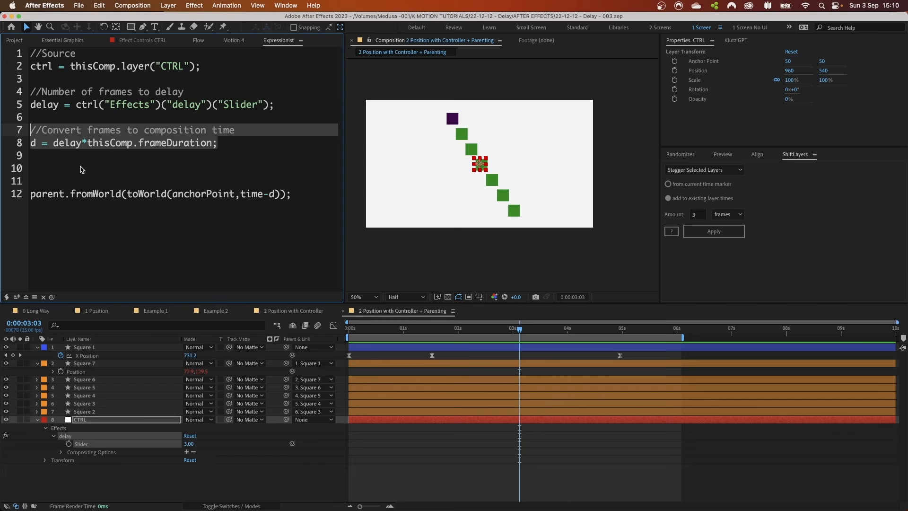
click(54, 187)
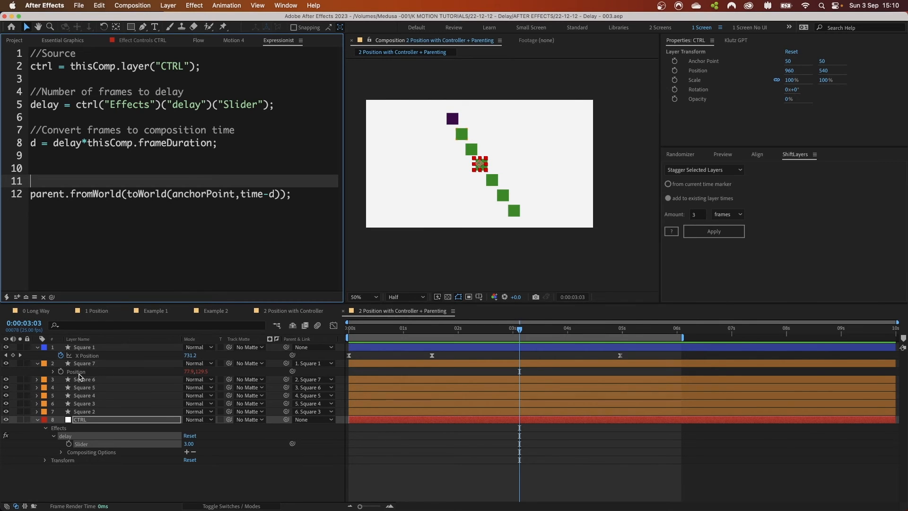
double_click(97, 196)
drag(97, 196, 161, 198)
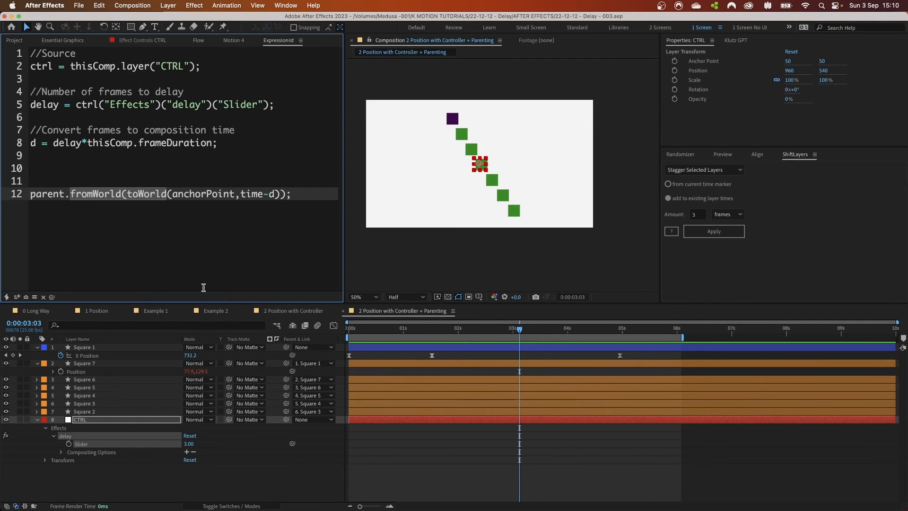
Step: Select the green squares in the composition view one by one, from Square 2 up to Square 5
click(457, 268)
click(514, 211)
click(503, 196)
click(492, 180)
click(483, 165)
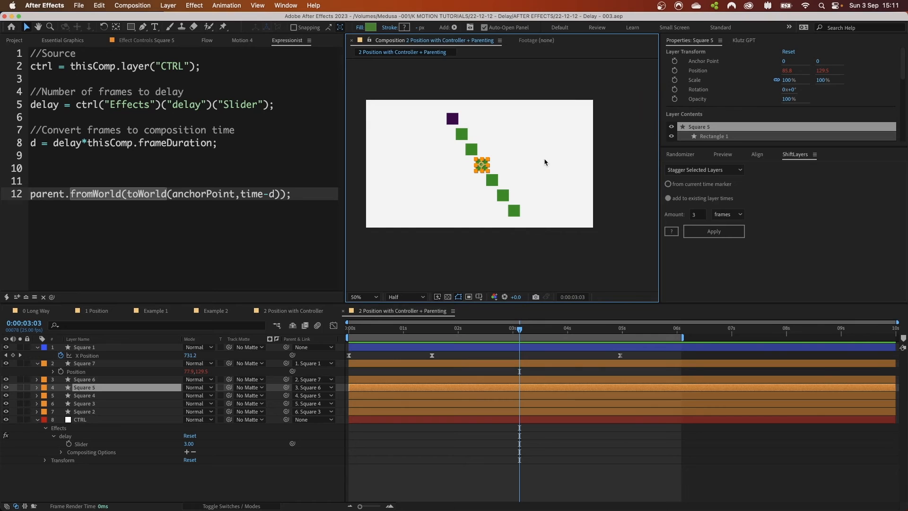
Step: Select Square 1 and enlarge the composition view to 100% to examine its anchor point and the squares below it
key(period)
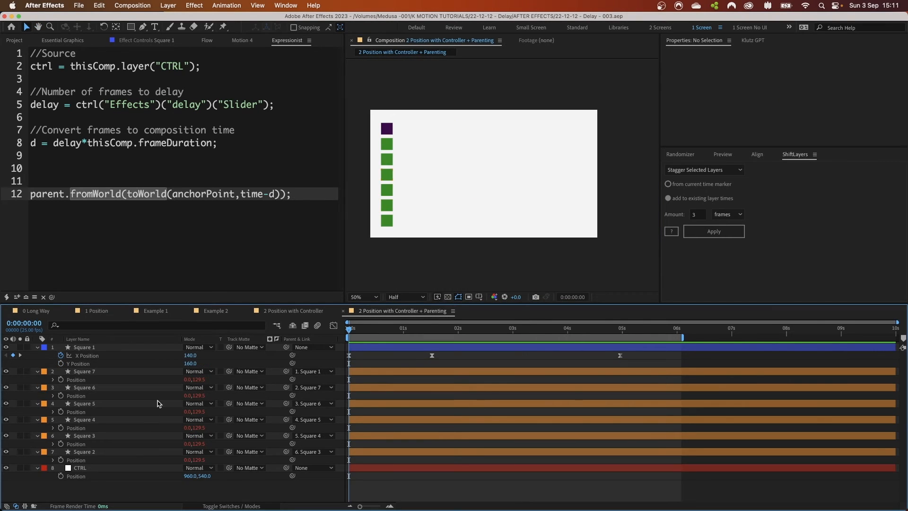
click(387, 129)
drag(442, 168, 478, 174)
key(period)
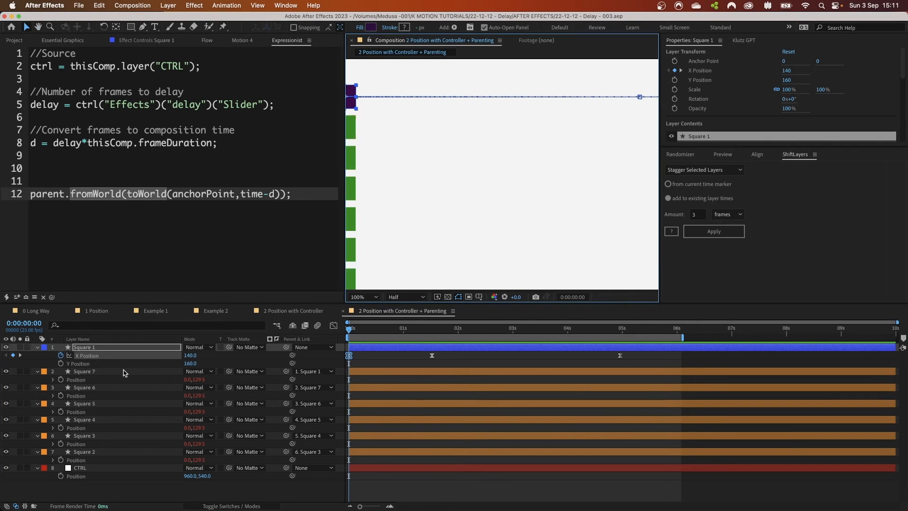
drag(509, 138, 589, 166)
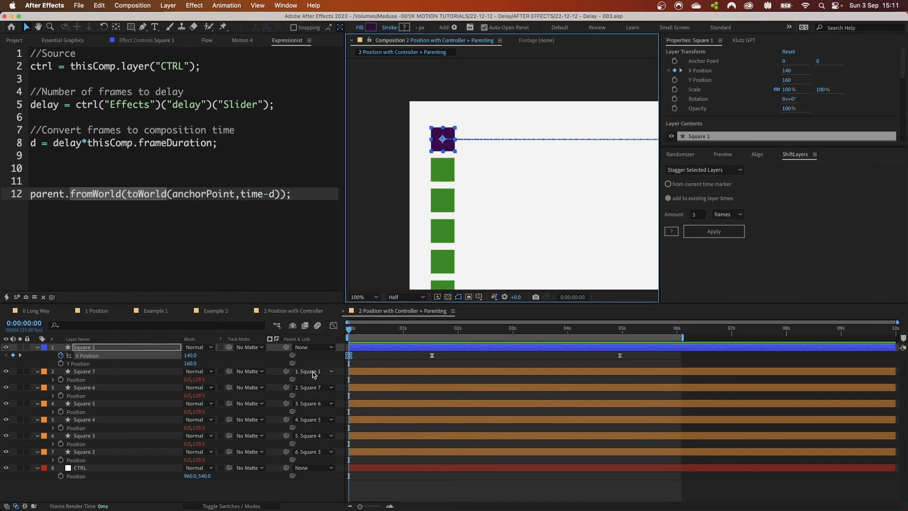
Step: Select the parented layers Square 7, 6, 5 and 4 one by one, and compare Square 7 with Square 1 in the composition
click(148, 372)
click(139, 388)
click(138, 410)
click(137, 423)
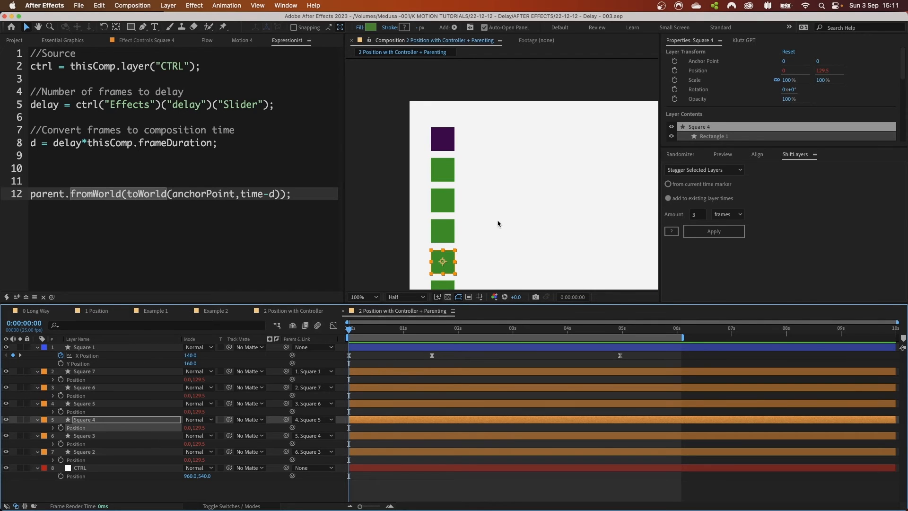
click(499, 223)
click(441, 169)
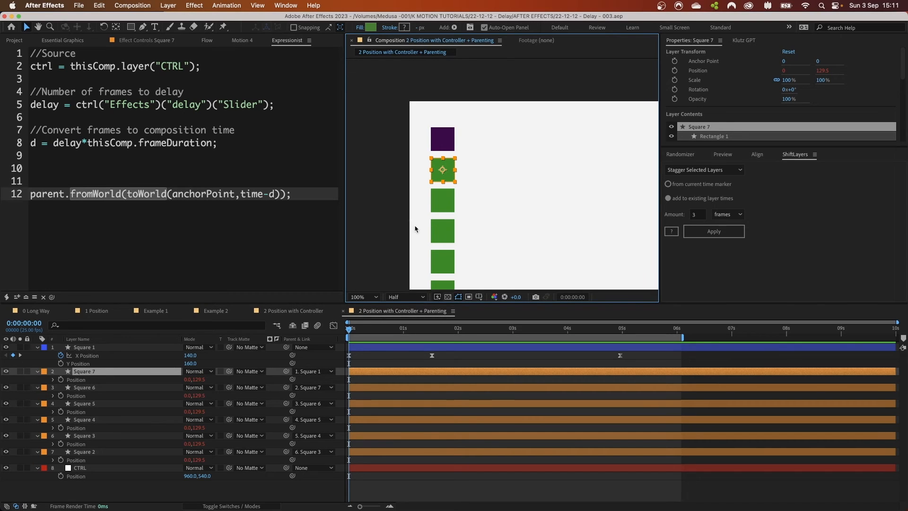
click(442, 141)
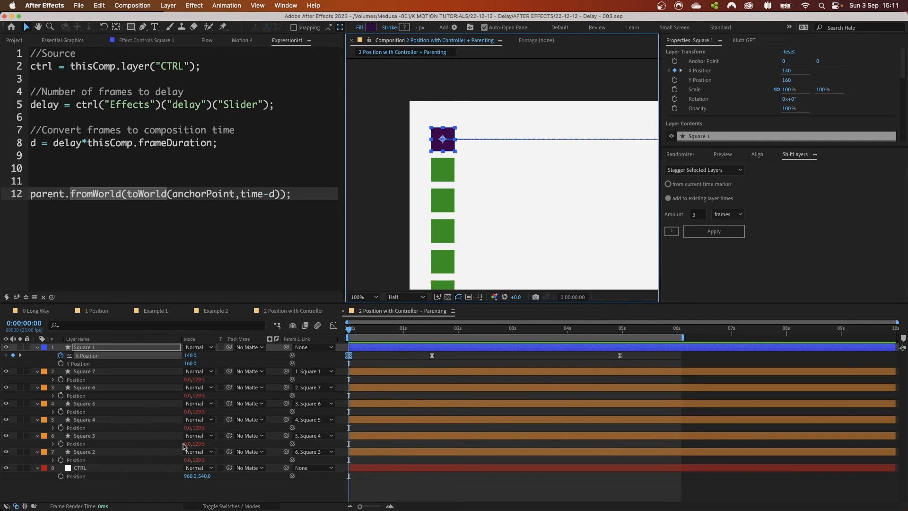
Step: Highlight the whole last expression line, parent.fromWorld(toWorld(anchorPoint,time-d));, and its parent, toWorld and anchorPoint parts individually
scroll(544, 153, down, 1)
key(space)
drag(534, 193, 472, 192)
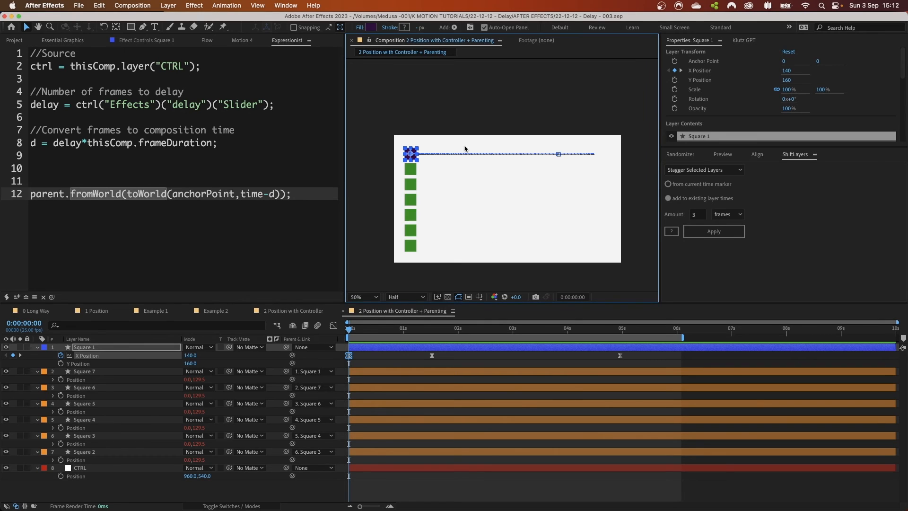
click(312, 194)
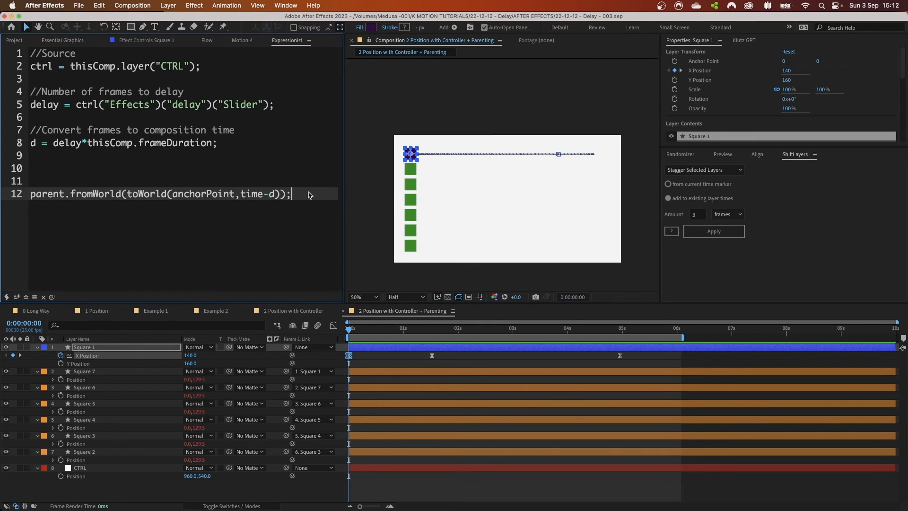
drag(60, 210, 26, 201)
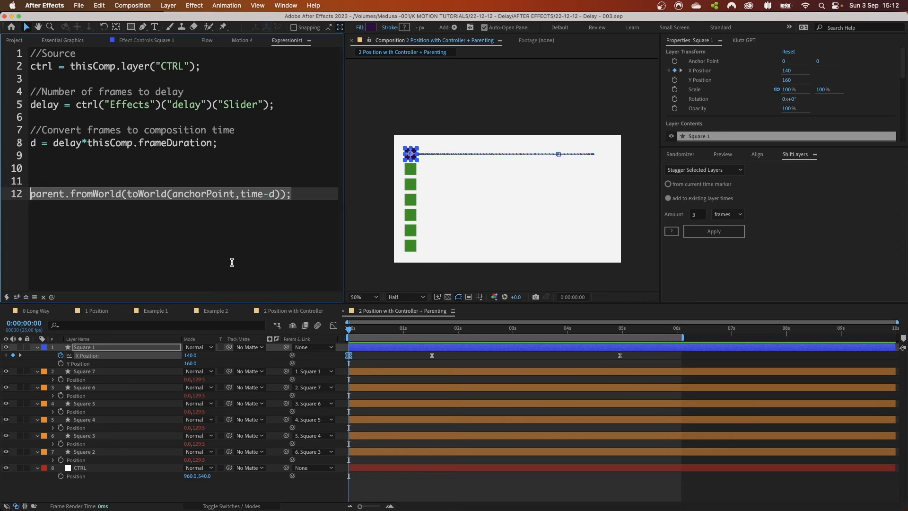
click(308, 193)
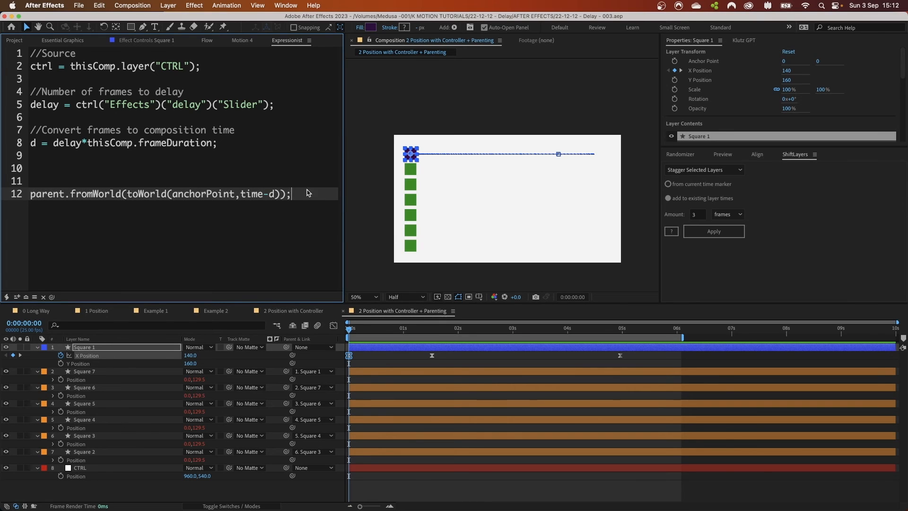
double_click(42, 193)
click(111, 193)
double_click(164, 193)
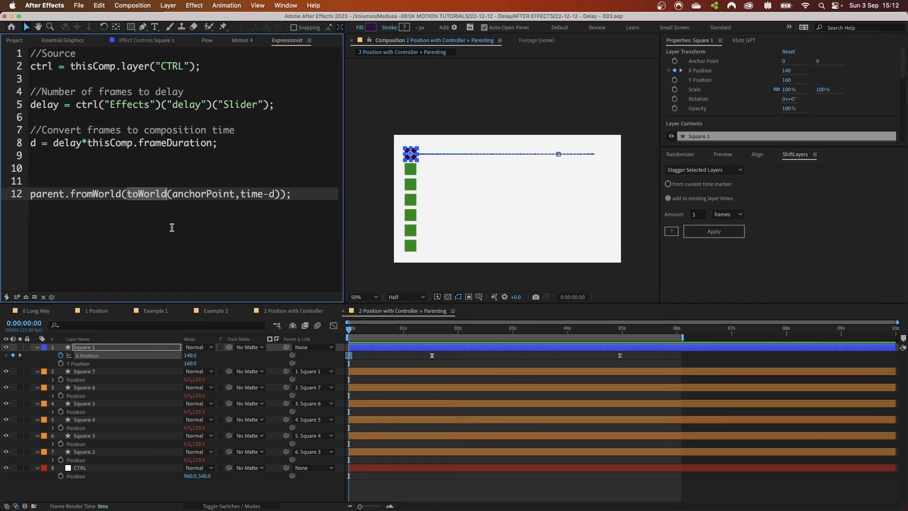
double_click(202, 194)
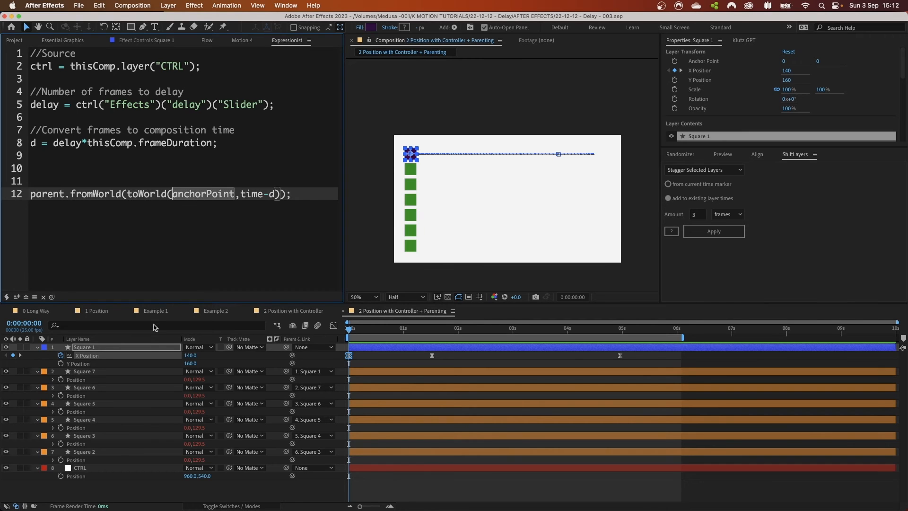
Step: Alternate the selection between Square 1 and Square 7 at 100% zoom to compare their anchor points
click(92, 374)
scroll(480, 166, up, 2)
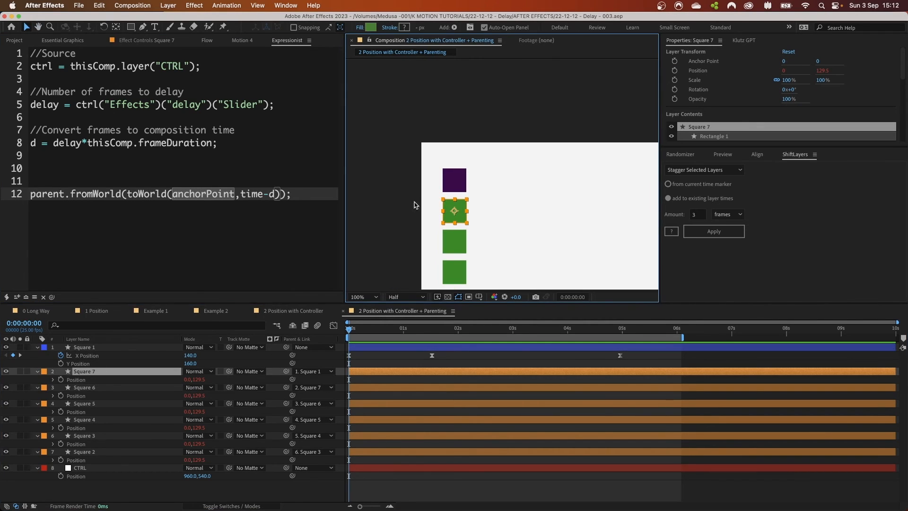
click(451, 180)
click(461, 213)
click(456, 177)
click(456, 208)
click(457, 179)
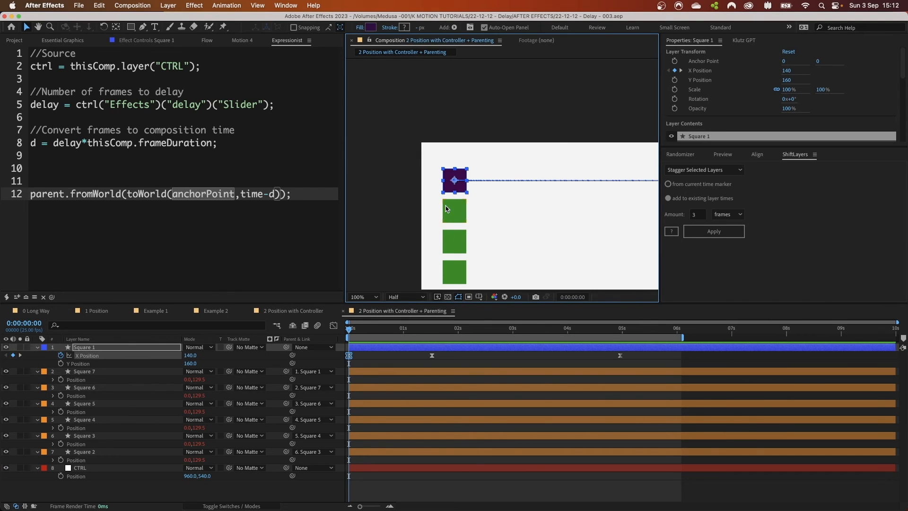
click(453, 219)
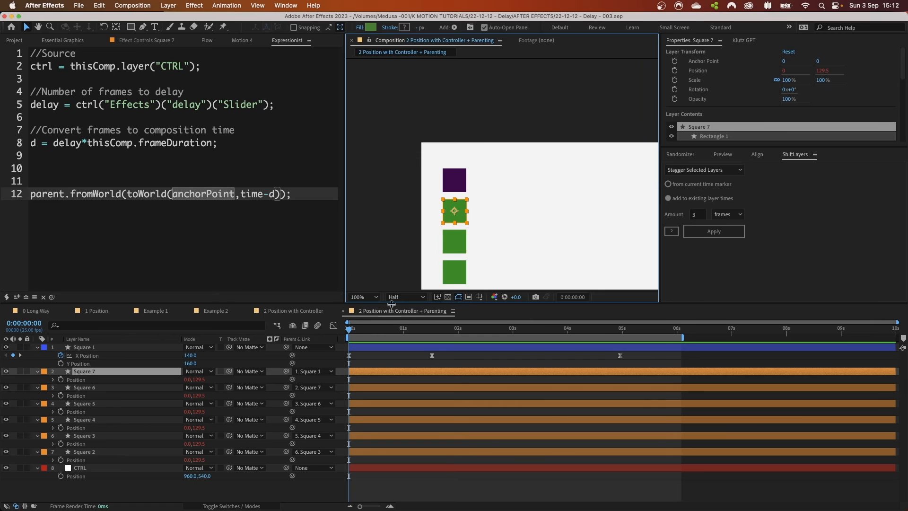
Step: Move the playhead to 0:00:01:01 to examine the offset squares, and highlight anchorPoint in the expression's last line
drag(349, 332, 405, 331)
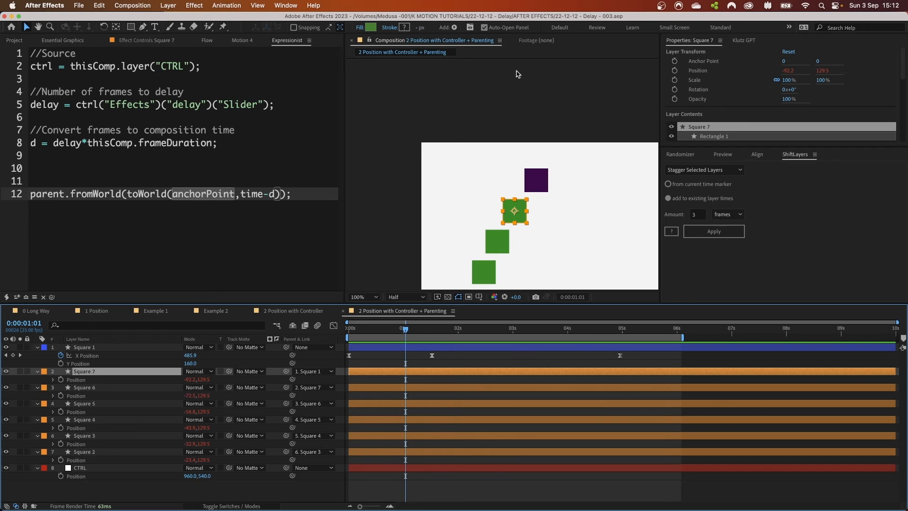
key(comma)
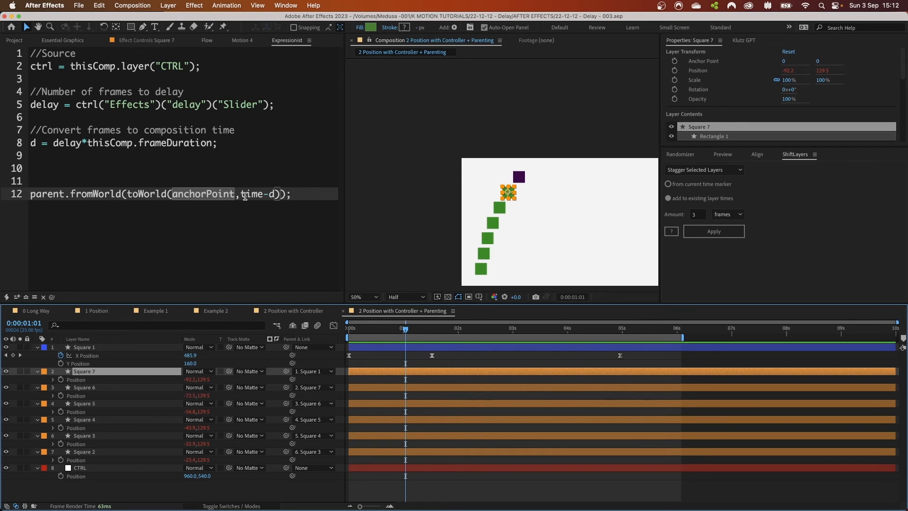
click(278, 194)
click(195, 194)
double_click(194, 195)
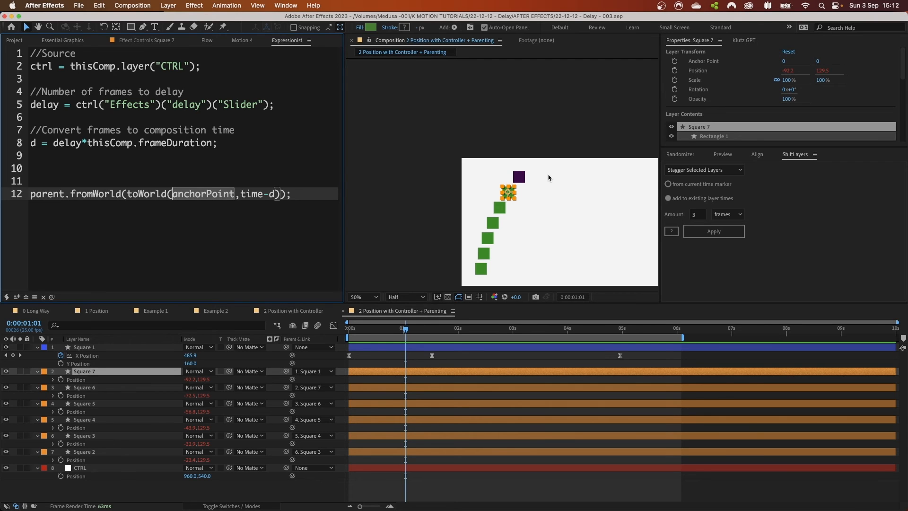
drag(592, 204, 519, 184)
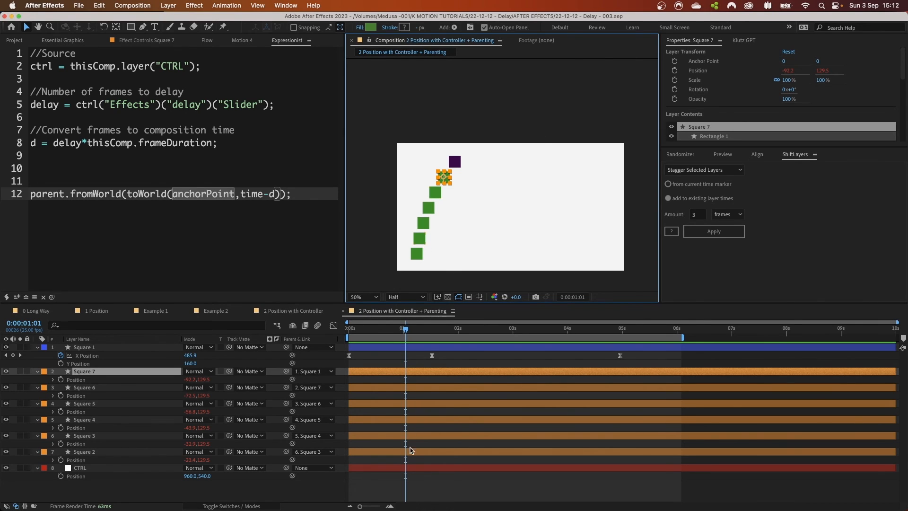
click(413, 491)
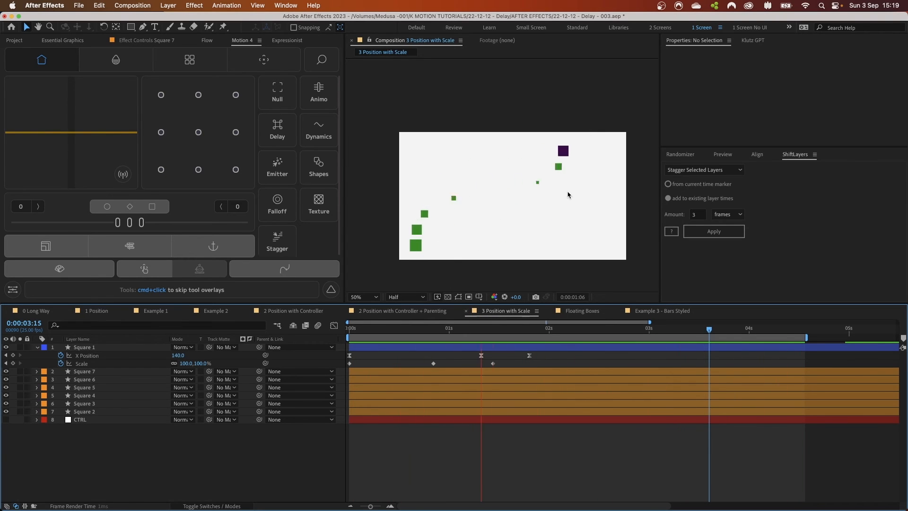
Step: Stretch Square 1's Scale keyframes so the last one lands just past 3 seconds, and preview the animation
key(space)
drag(506, 360, 333, 371)
drag(493, 363, 664, 364)
click(541, 458)
key(space)
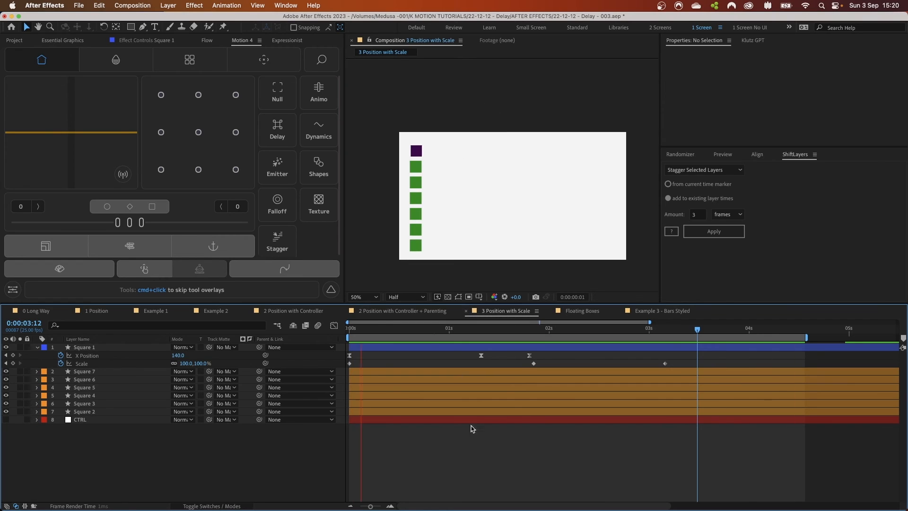
key(space)
Step: Reveal Square 7's expressions and load its X Position expression into the Expressionist editor
click(108, 371)
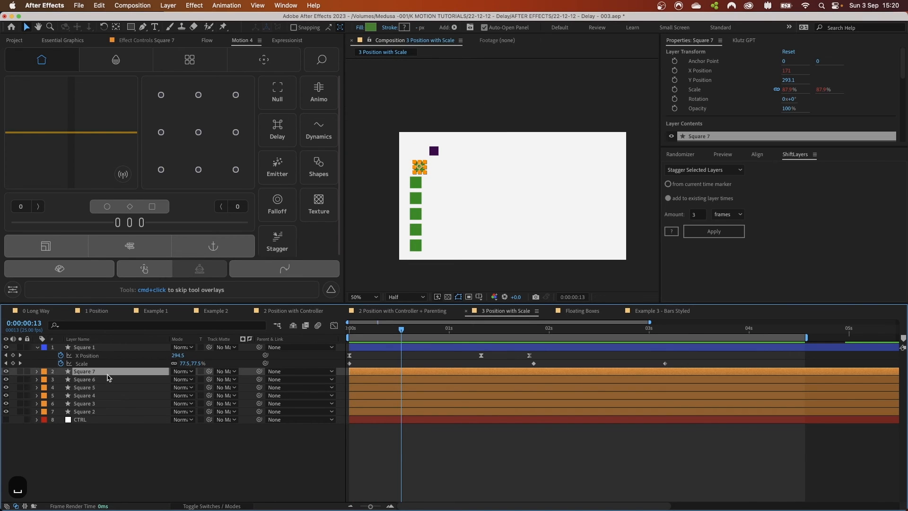
key(e)
key(e)
click(98, 380)
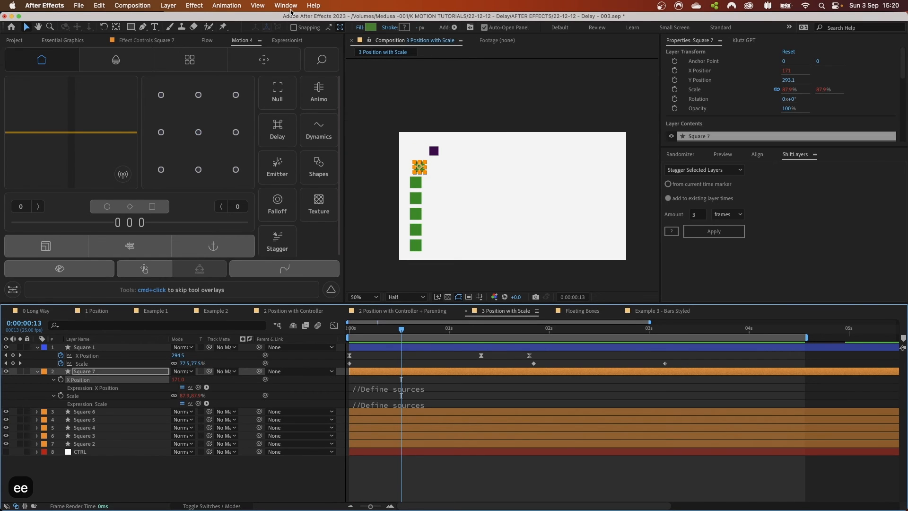
click(279, 40)
click(27, 297)
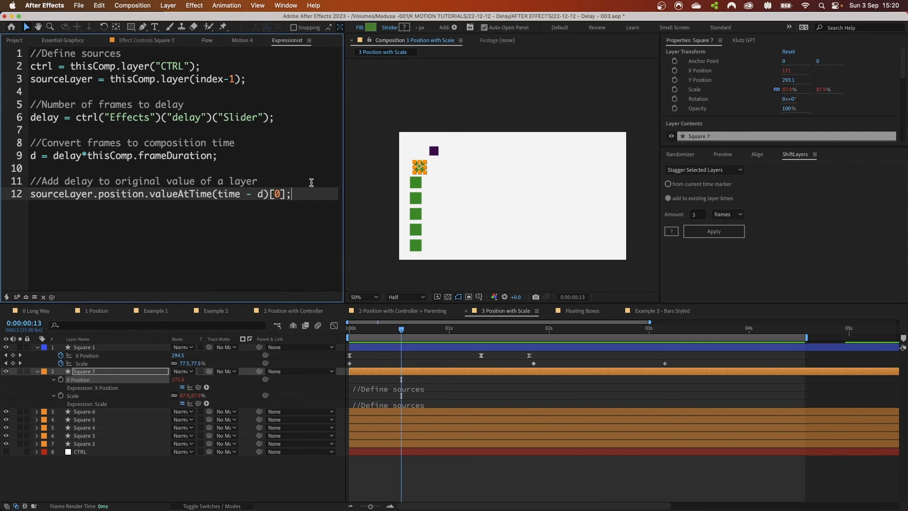
Step: Load Square 7's Scale expression into the editor and highlight scale and valueAtTime(time - d) in its last line
click(87, 396)
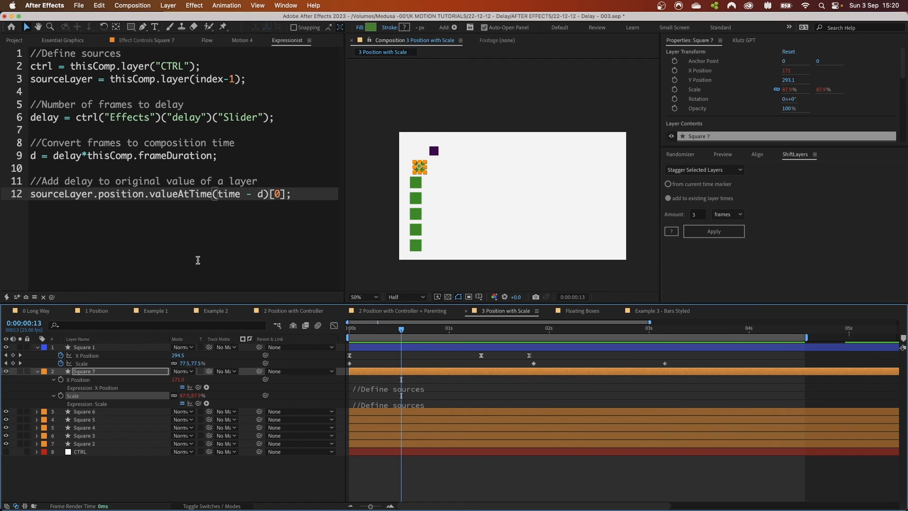
click(27, 297)
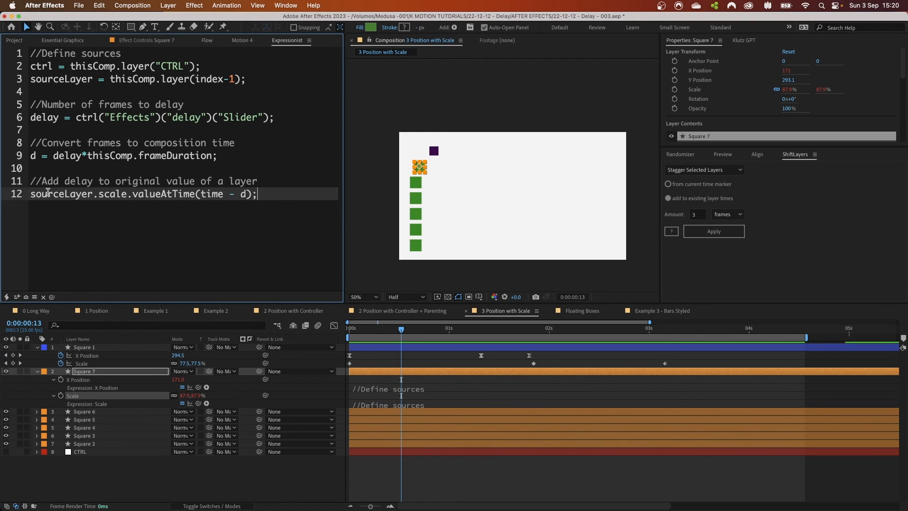
click(103, 372)
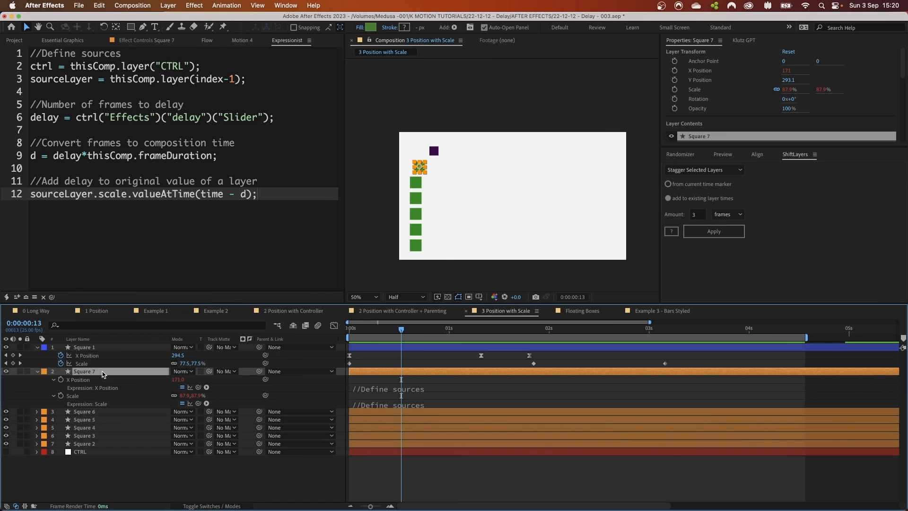
click(84, 347)
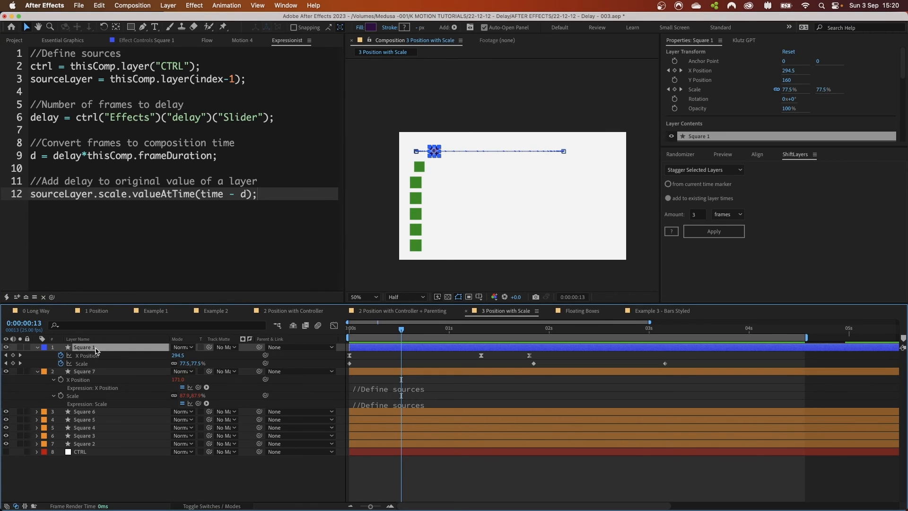
click(96, 371)
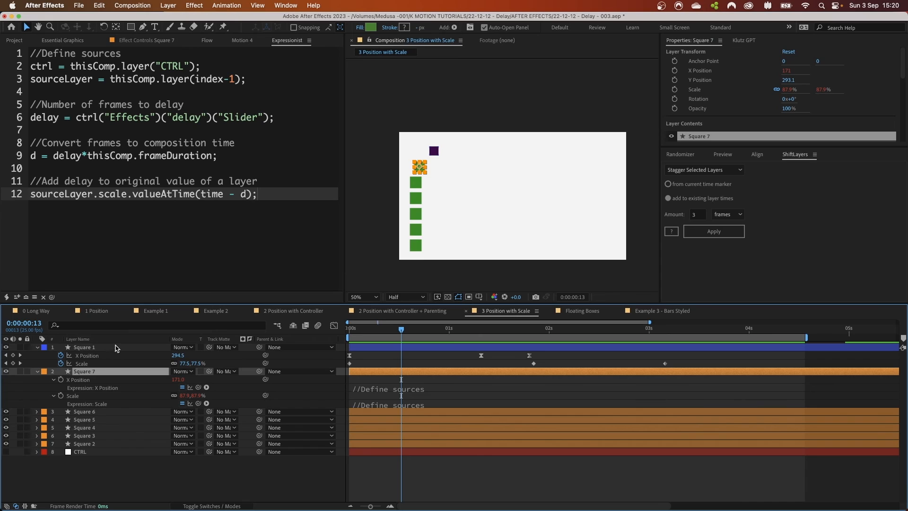
double_click(117, 193)
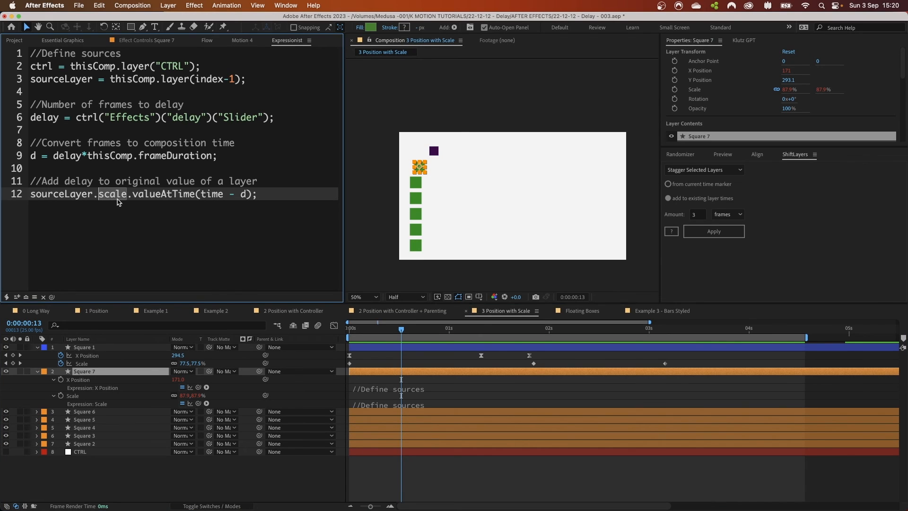
drag(133, 193, 268, 192)
Step: Step the CTRL layer's delay Slider down to 0 and back up several times, and set it to 5
click(87, 452)
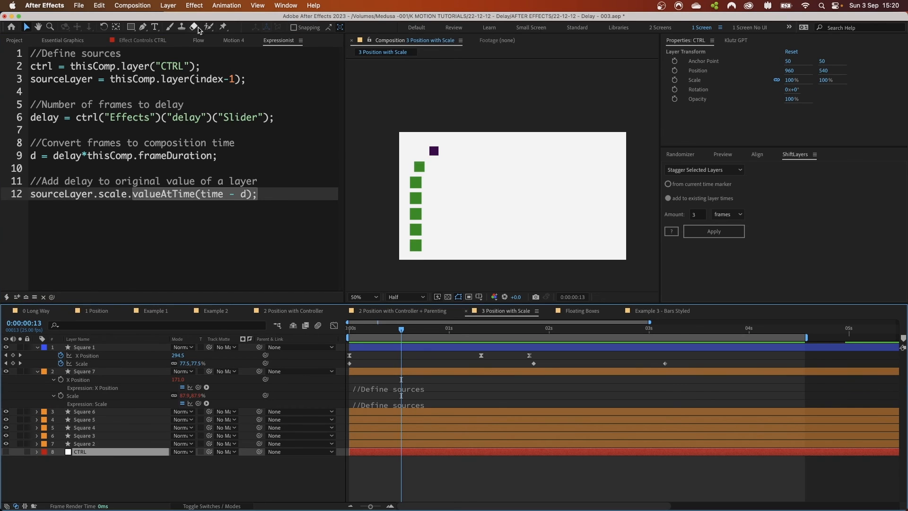
click(150, 42)
click(184, 69)
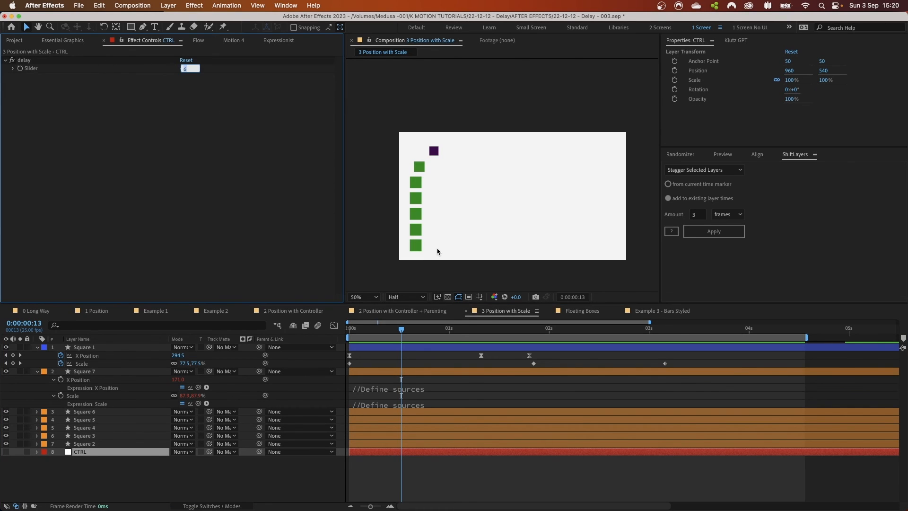
key(Down)
key(Down)
key(Down)
key(Down)
key(Down)
key(Down)
key(Down)
key(Down)
key(Down)
key(Up)
key(Up)
key(Up)
key(Up)
key(Up)
key(Down)
key(Down)
key(Down)
key(Down)
key(Down)
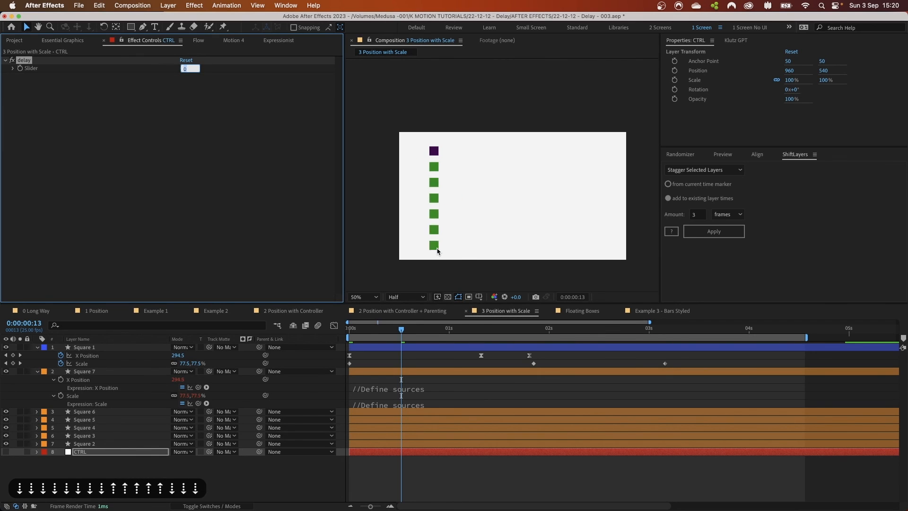
key(Up)
key(Up)
key(Up)
key(Up)
key(Up)
key(Up)
key(Up)
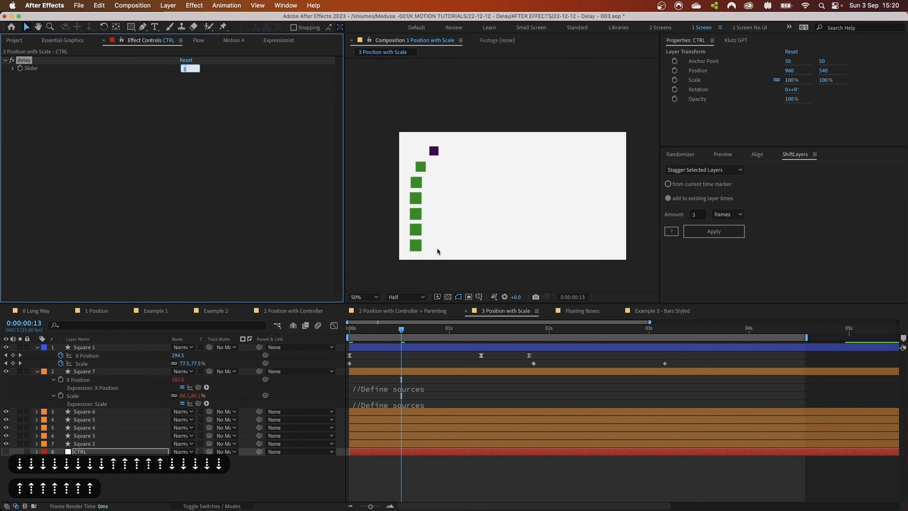
key(Return)
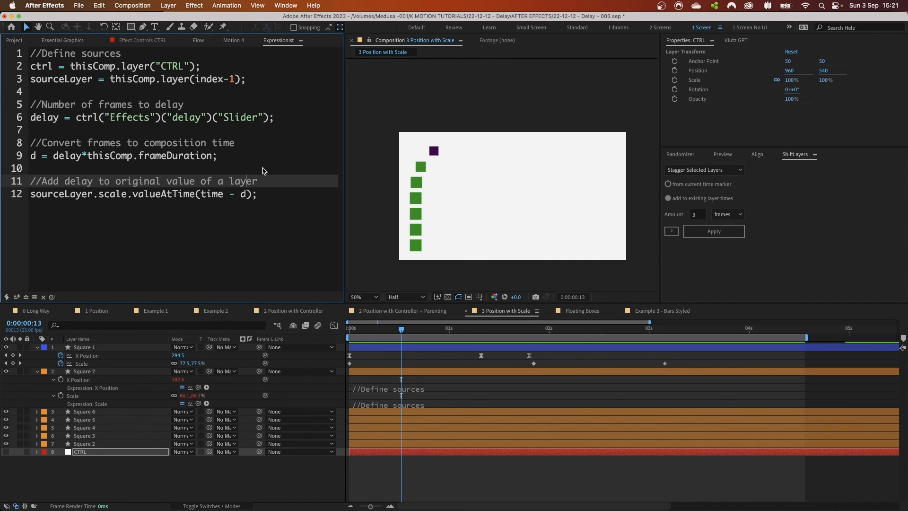
Step: Bring Square 7's Scale expression back up in the Expressionist editor and review its lines
click(262, 167)
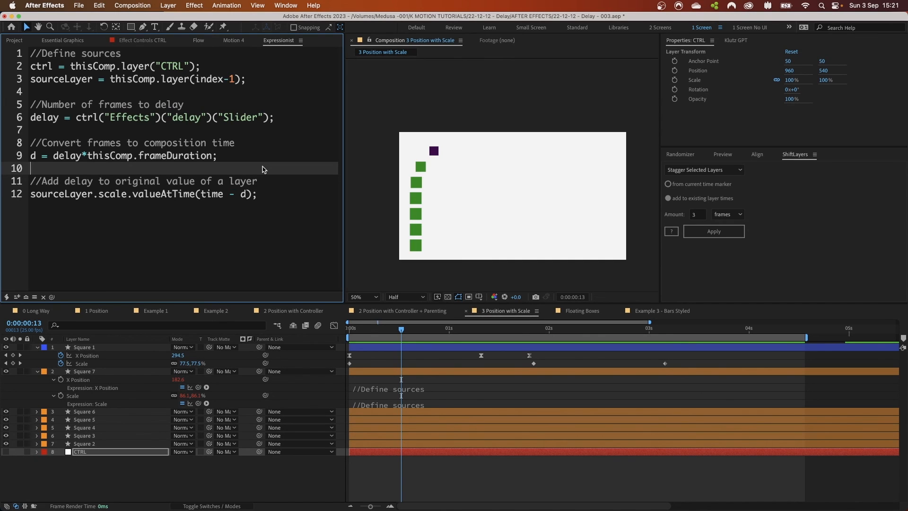
click(171, 93)
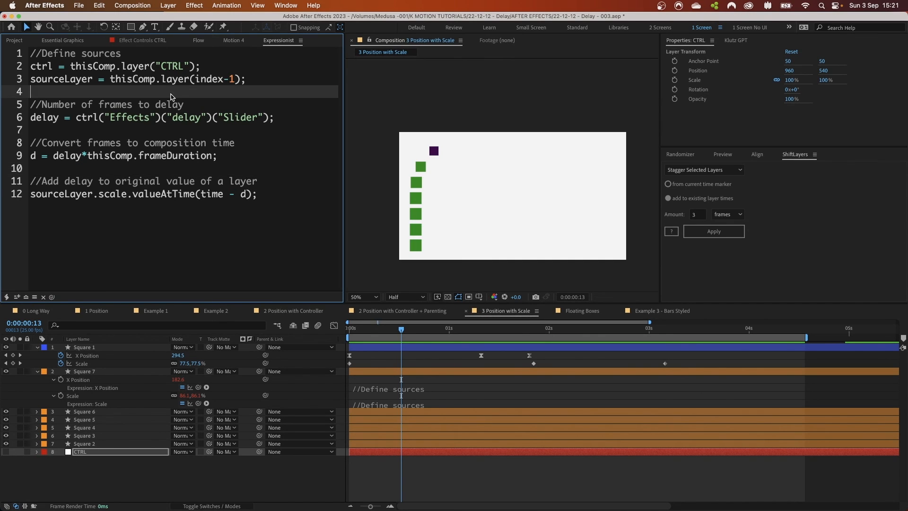
click(265, 218)
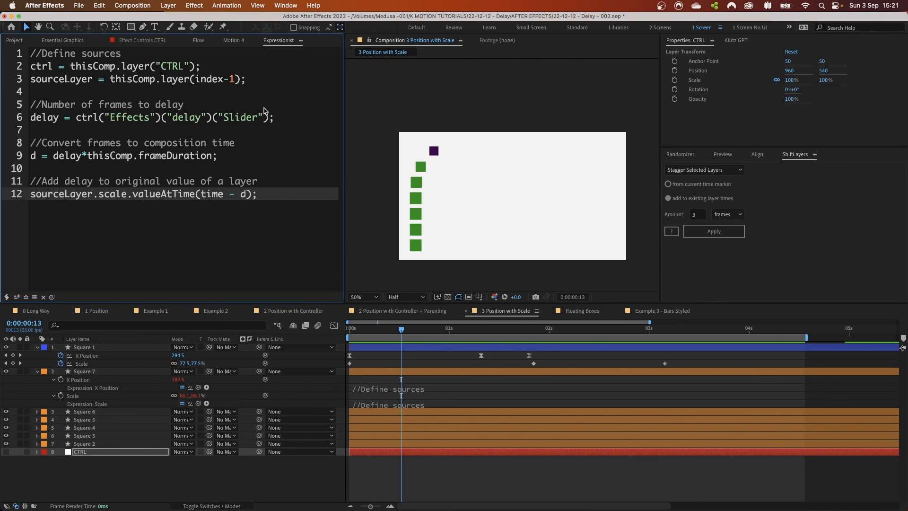
Step: Open the Example 1 composition and scrub through the triangle loop animation
click(156, 312)
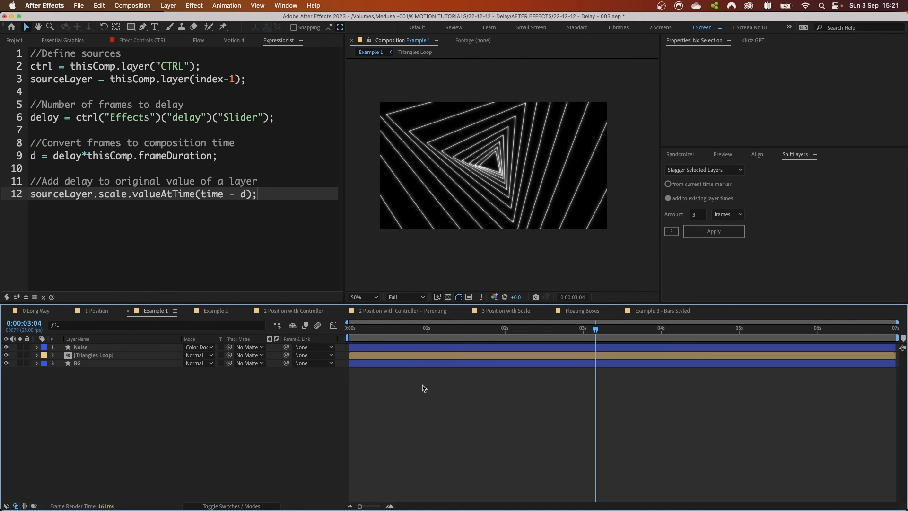
drag(404, 340, 604, 337)
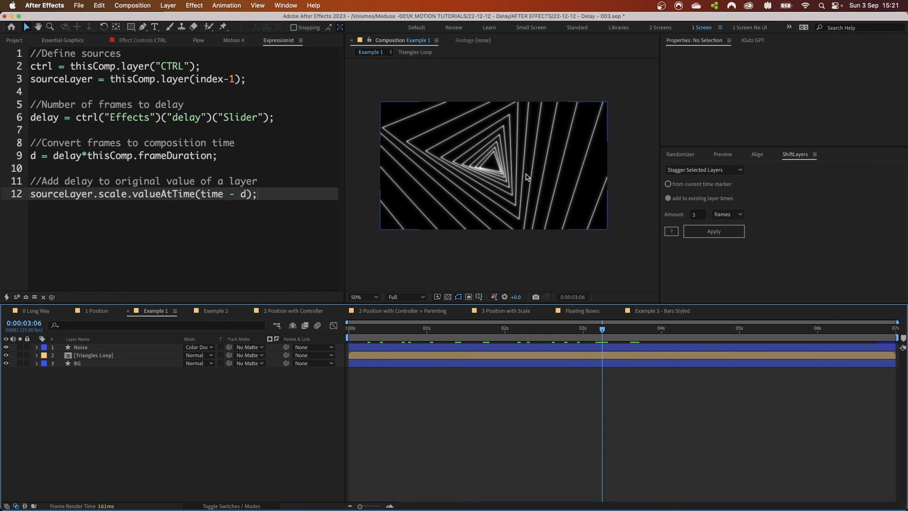
drag(602, 330, 547, 329)
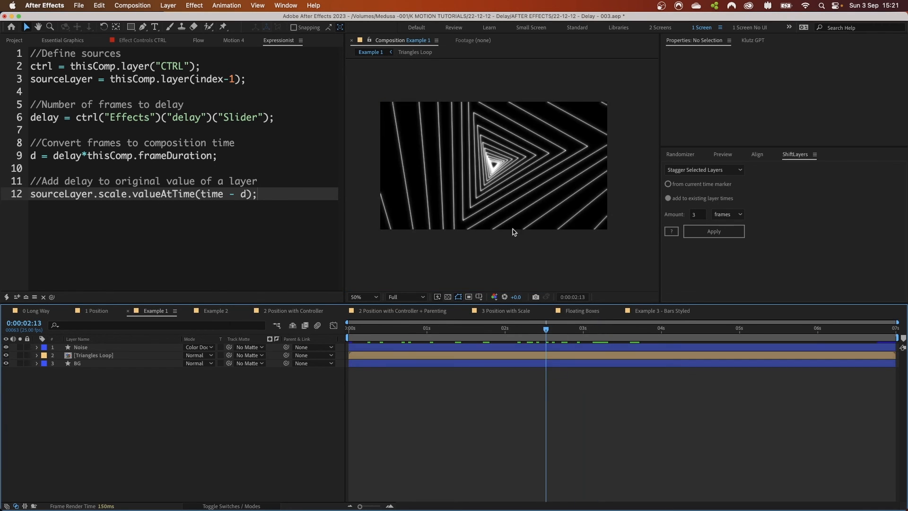
Step: Open the Example 2 composition, enter its Floating Boxes precomp and look over the box layers, ending on Box 1
click(219, 314)
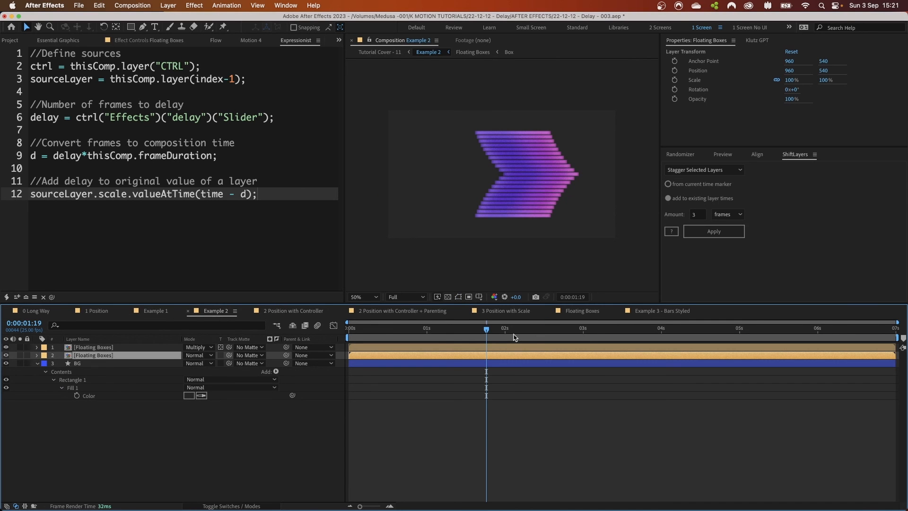
double_click(112, 358)
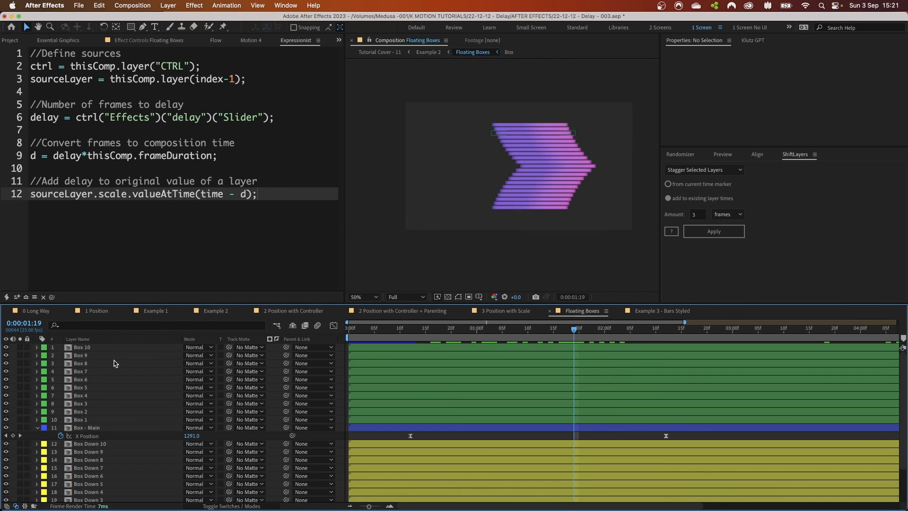
click(111, 452)
click(114, 403)
click(116, 371)
click(115, 411)
click(116, 419)
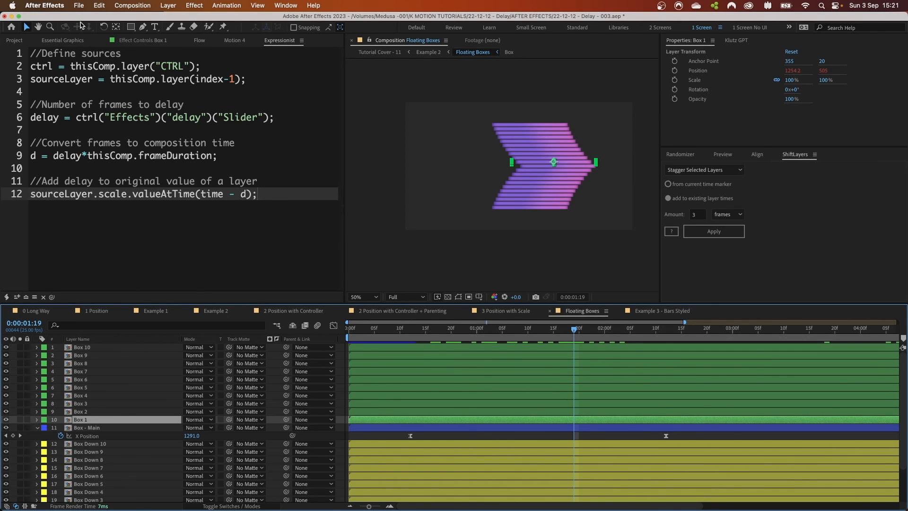
Step: Open the Example 3 - Bars Styled composition from the project and enter its Example 3 - Bars Source precomp
key(super+0)
double_click(59, 215)
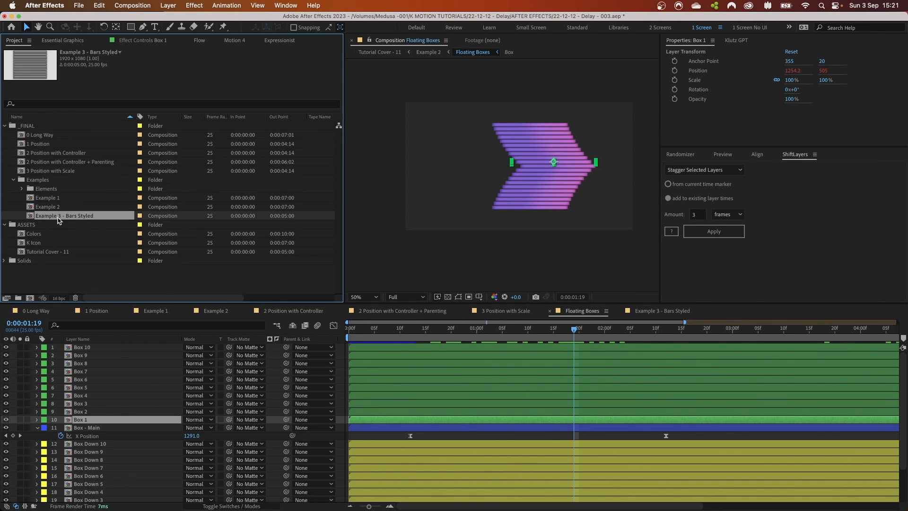
double_click(99, 348)
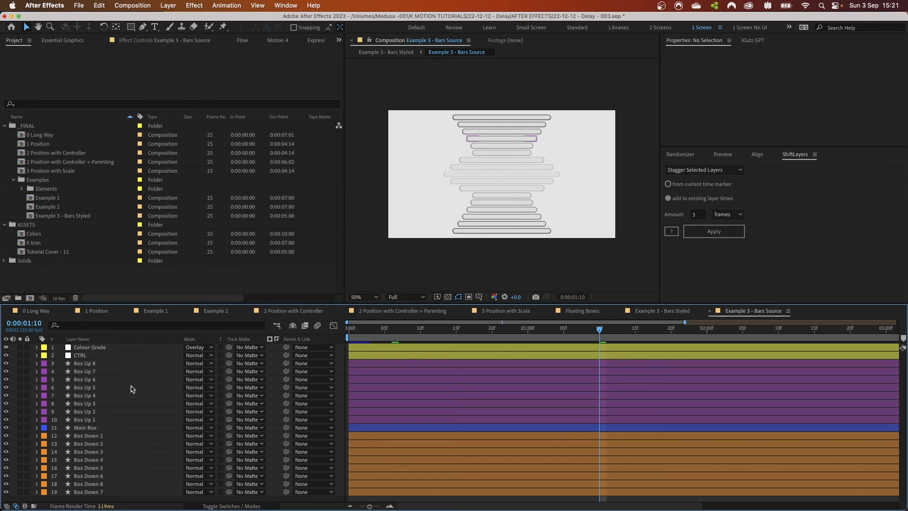
Step: Reveal the expressions on the Box Up 1 layer and load its rectangle Size expression into the Expressionist editor
click(130, 421)
key(e)
key(e)
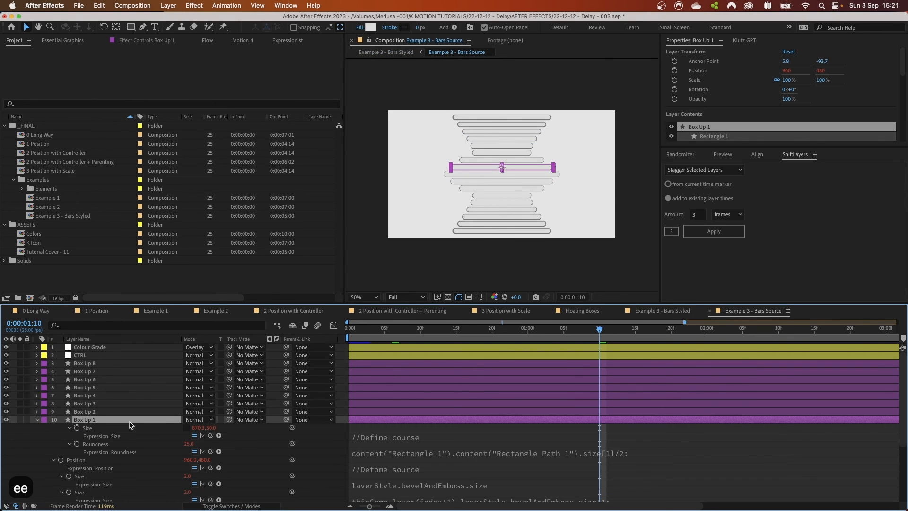
click(103, 428)
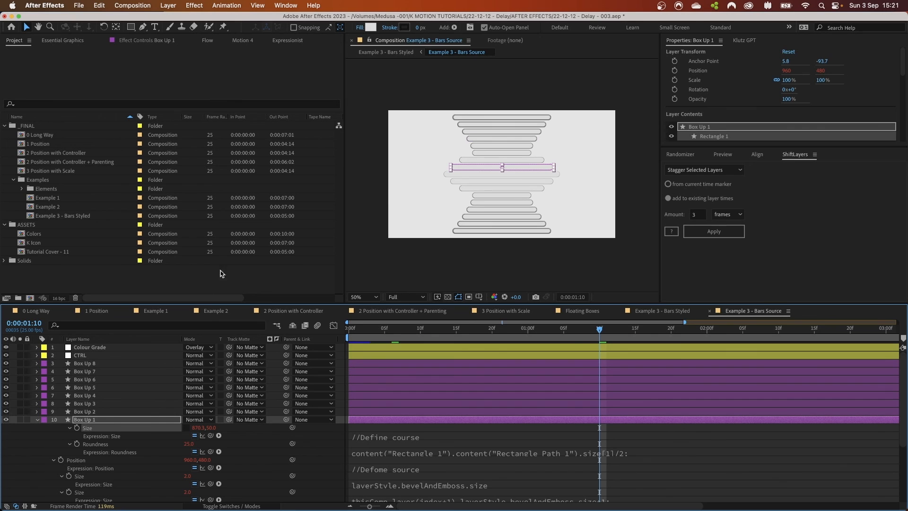
click(288, 41)
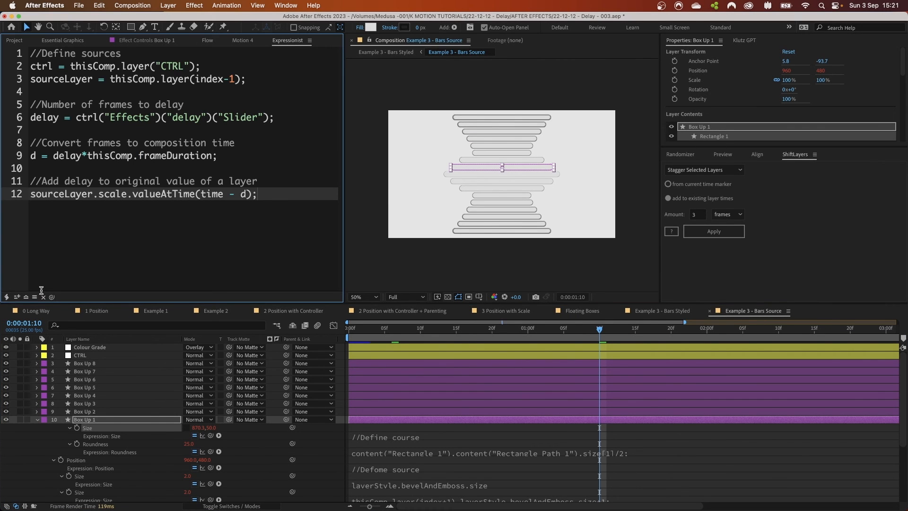
click(25, 297)
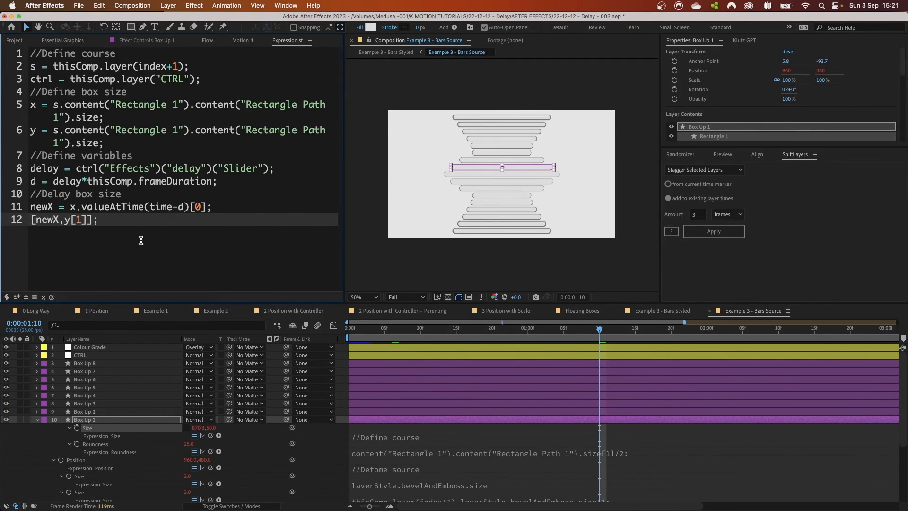
Step: Highlight x.valueAtTime(time-d)[0] in line 11 of the Size expression, pick out valueAtTime, and compare it with the Box Up 1 bar
drag(222, 206, 70, 207)
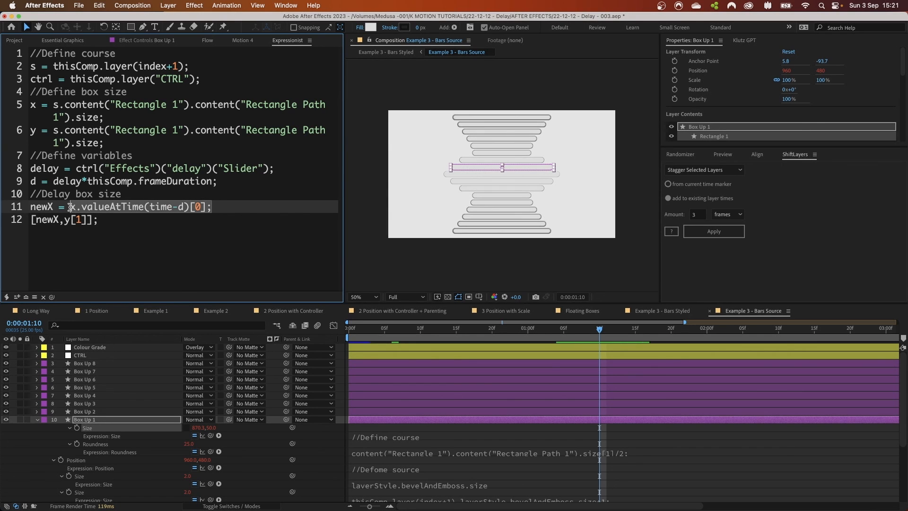
click(107, 429)
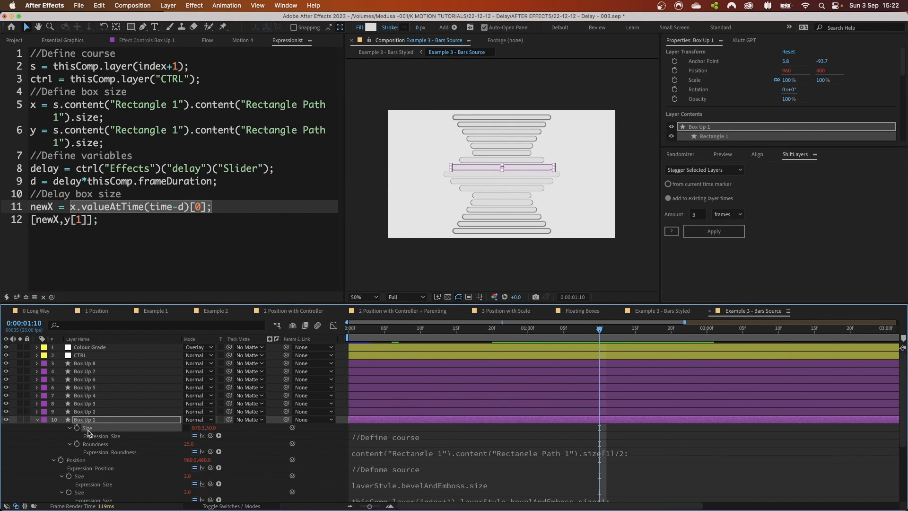
key(slash)
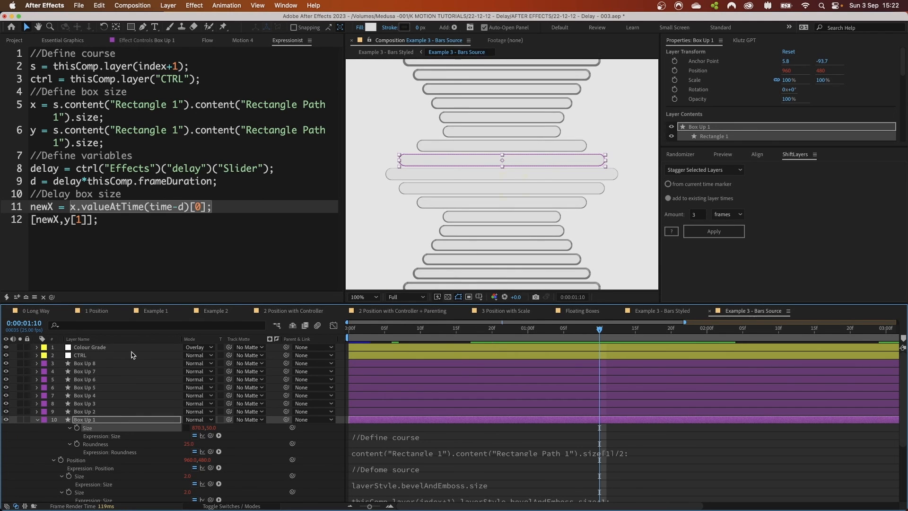
click(150, 207)
drag(82, 206, 212, 207)
double_click(125, 210)
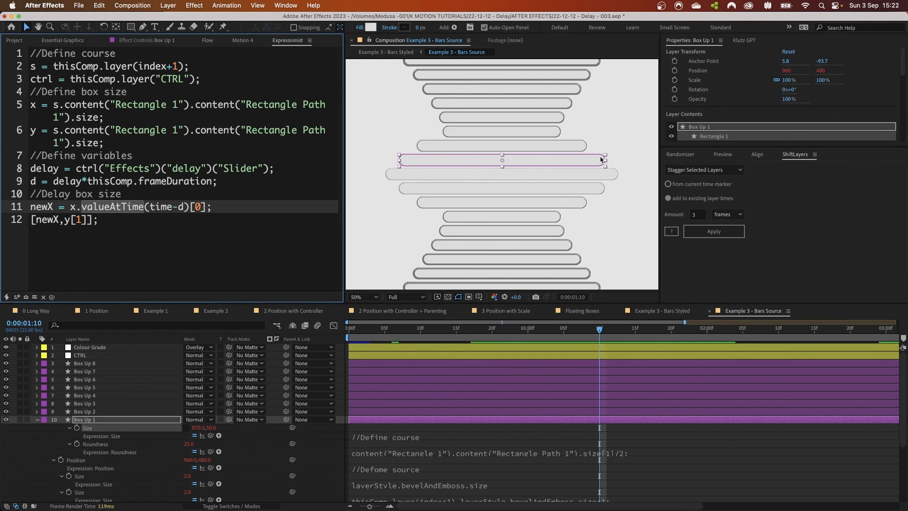
scroll(600, 160, down, 2)
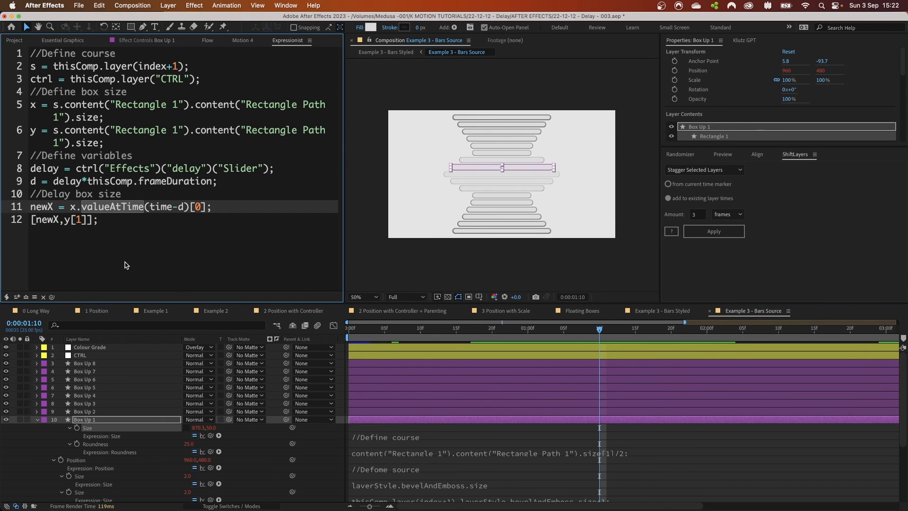
Step: Highlight valueAtTime(time-d)[0] in the newX line under the Delay box size comment, leaving out the x variable
click(154, 234)
click(114, 196)
double_click(118, 208)
drag(118, 208, 209, 211)
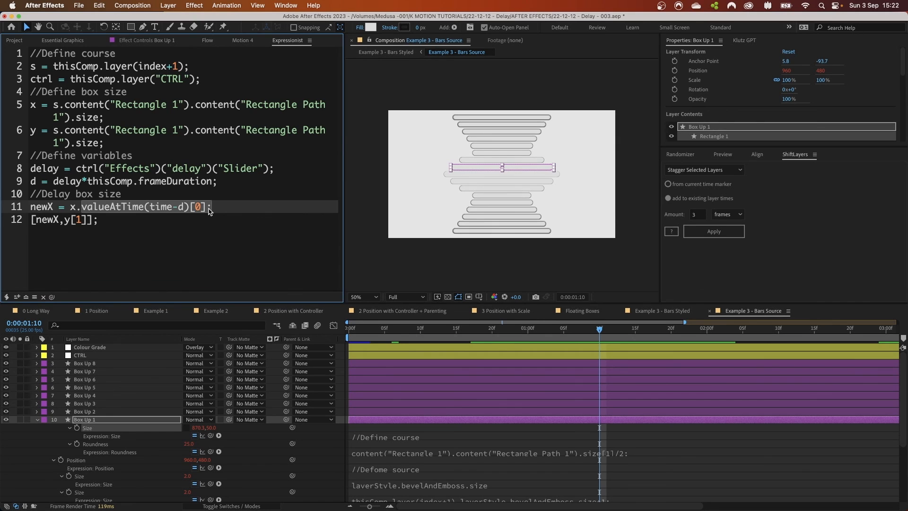
click(196, 250)
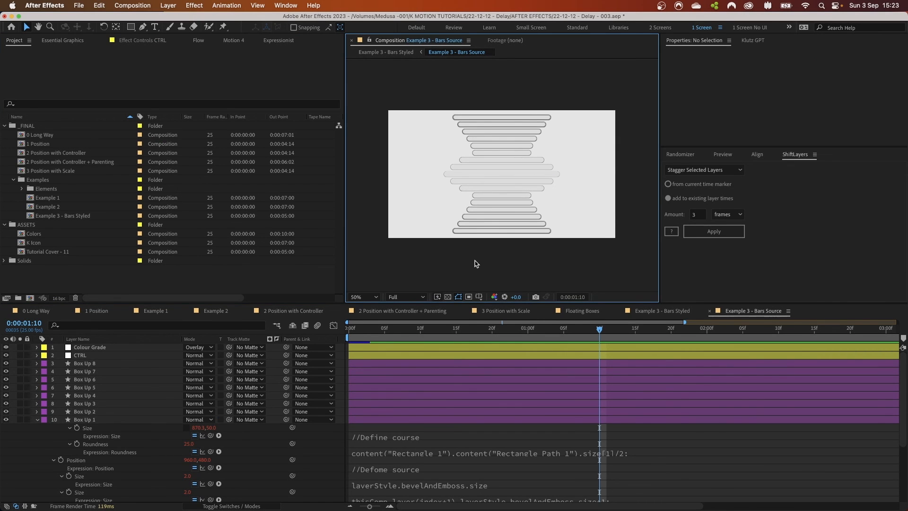